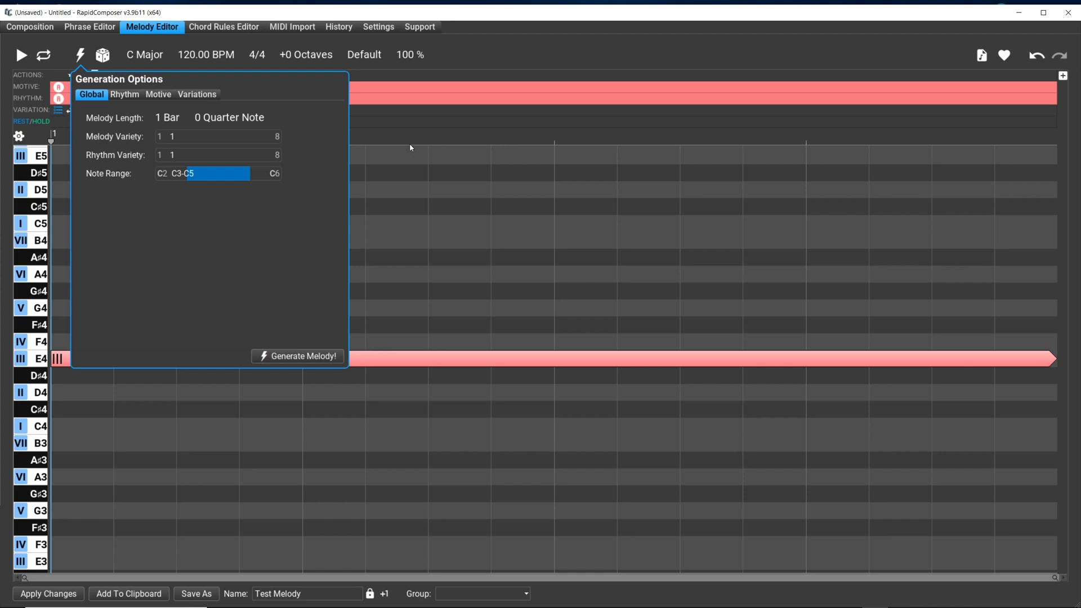
# Leave the generation options and generate several new one-bar melodies in succession
pyautogui.click(468, 48)
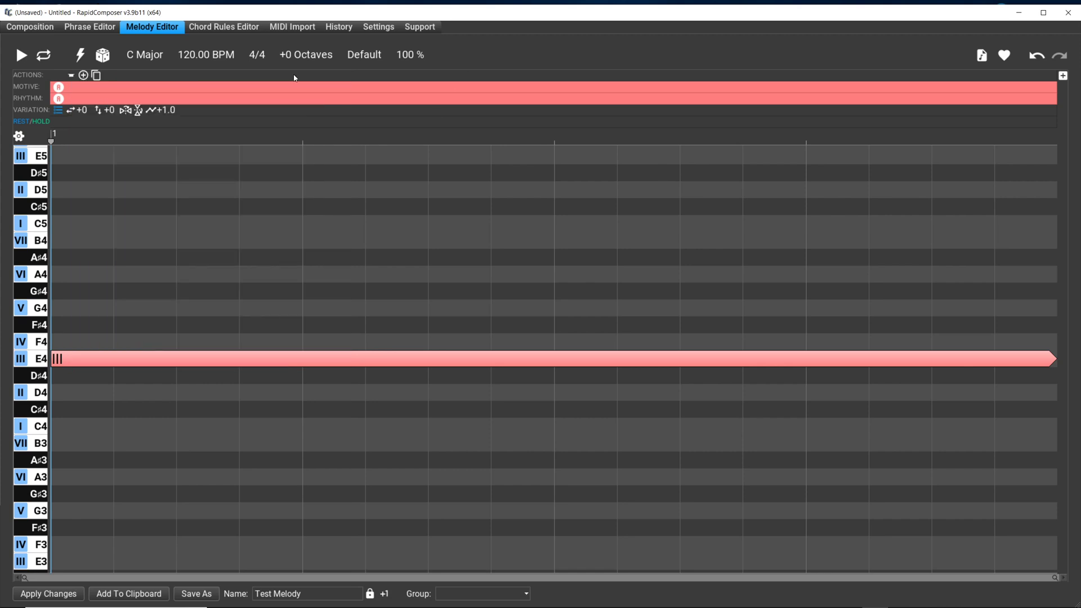
pyautogui.click(81, 55)
pyautogui.click(81, 56)
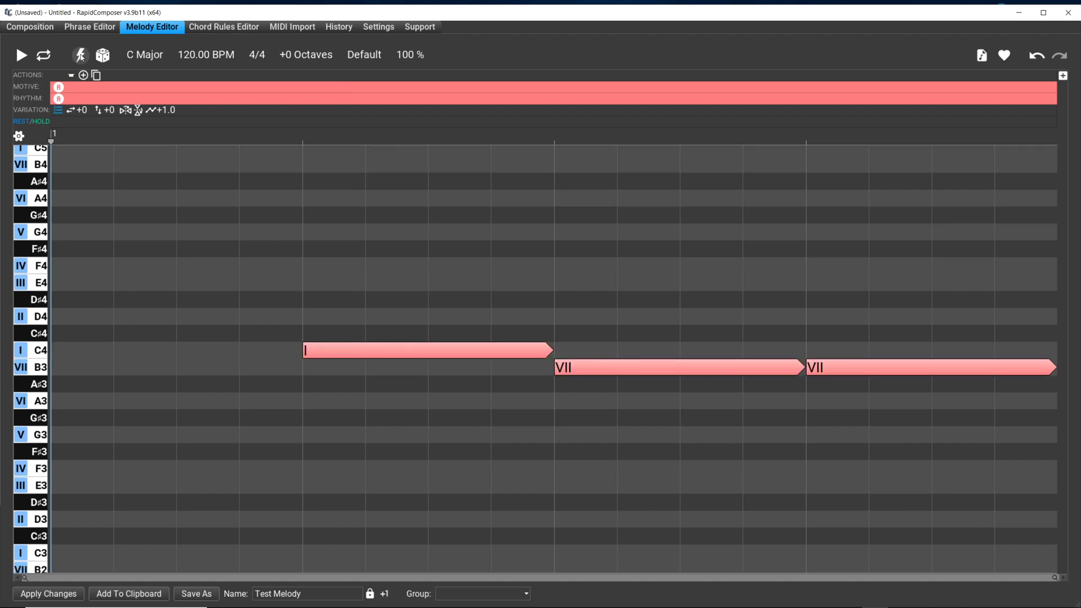
pyautogui.click(80, 55)
pyautogui.click(80, 55)
pyautogui.click(81, 55)
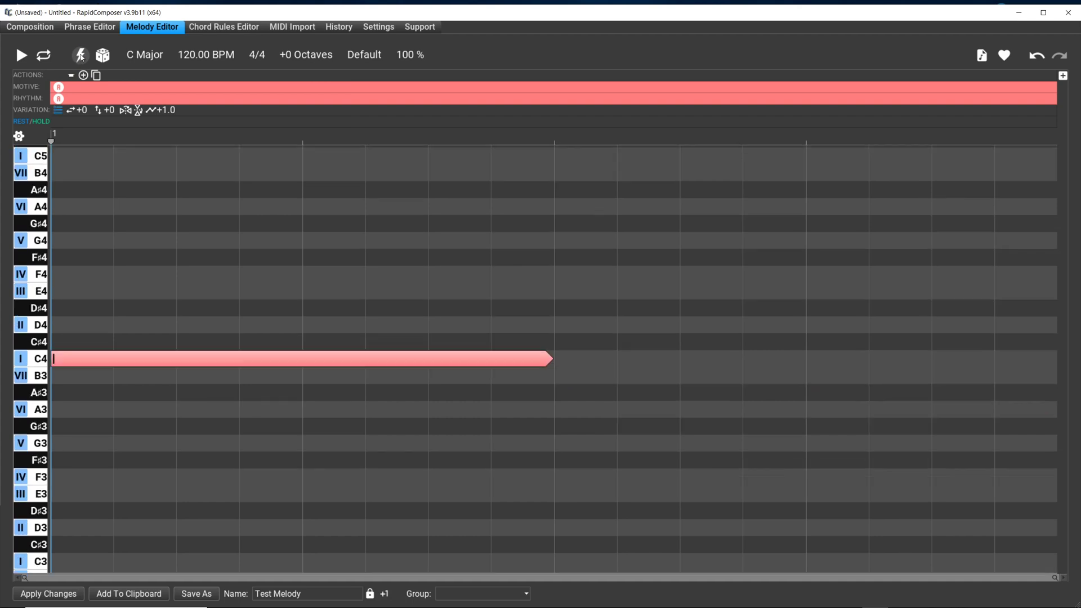
pyautogui.click(81, 55)
pyautogui.click(81, 55)
pyautogui.click(81, 56)
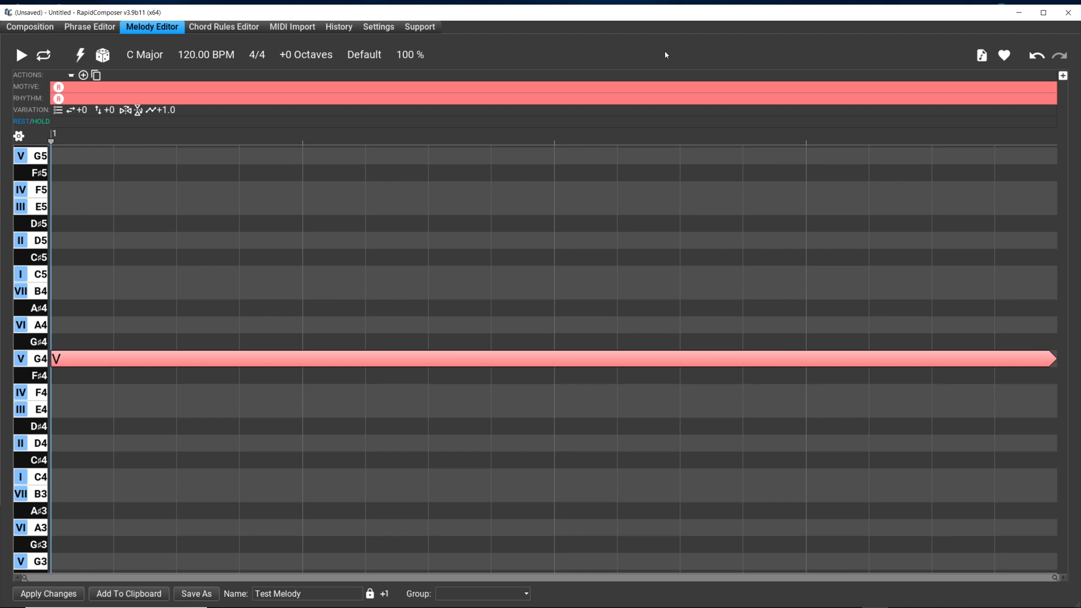
# Set the melody length to 8 bars in the generation options and generate a new melody
pyautogui.rightClick(81, 55)
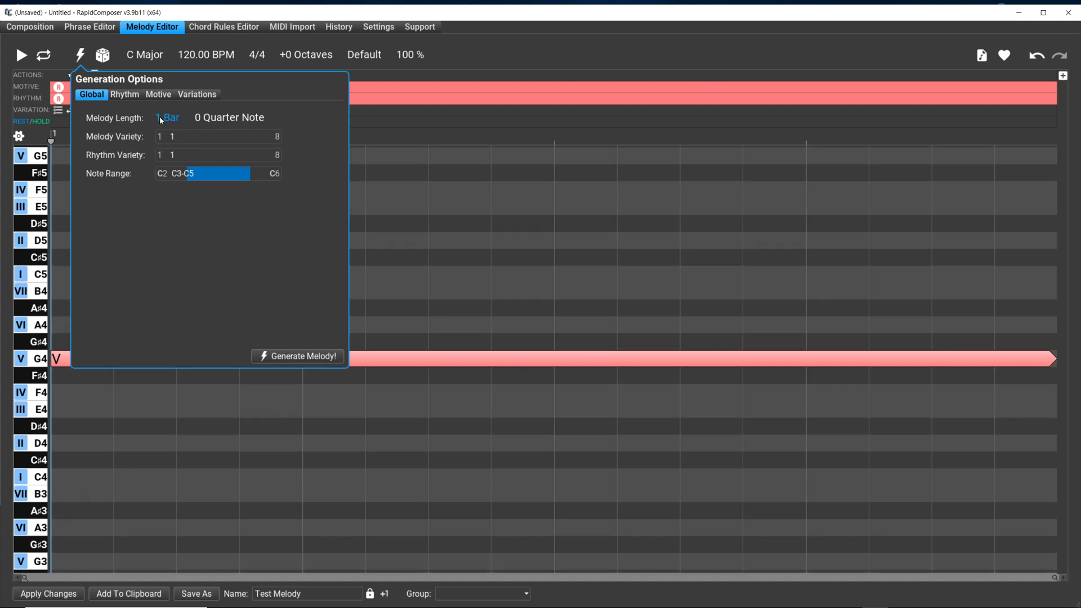
pyautogui.moveTo(159, 117); pyautogui.dragTo(159, 104)
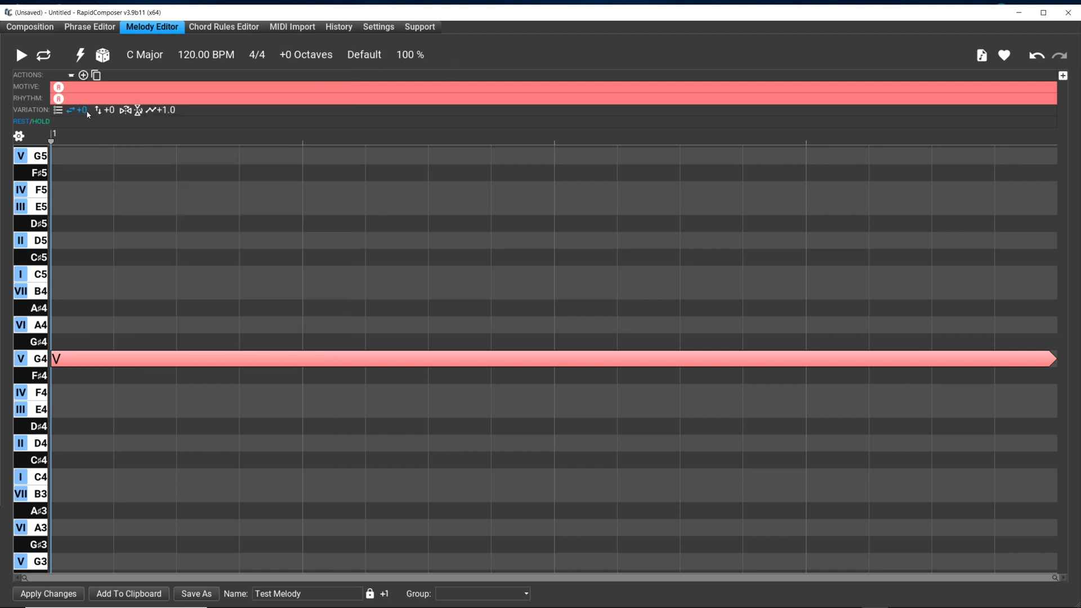
pyautogui.click(79, 55)
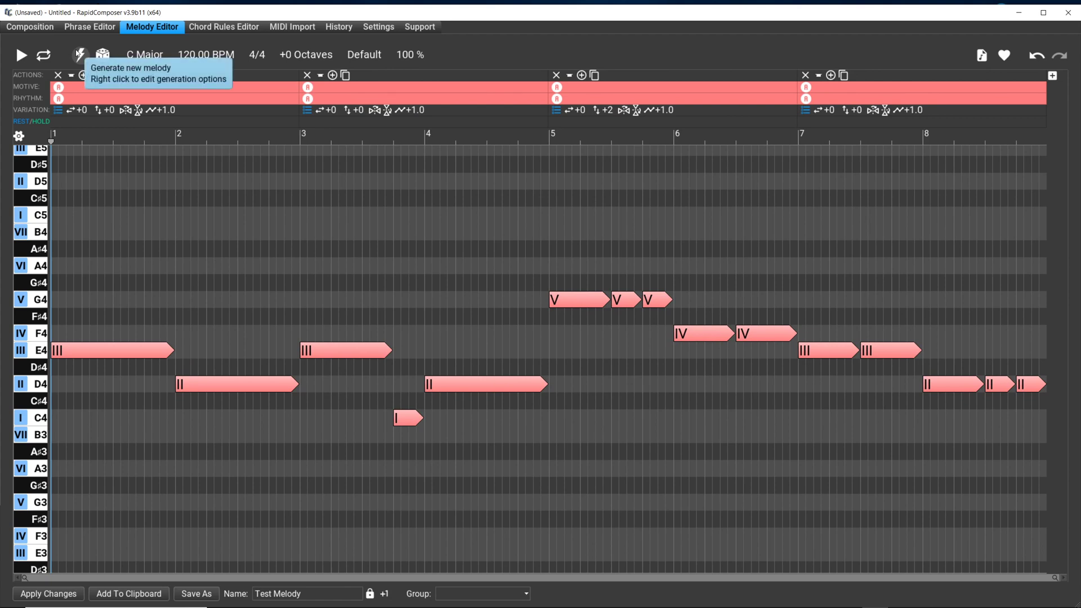
# Set the melody length to 3 bars and generate several alternative melodies of that length
pyautogui.rightClick(80, 55)
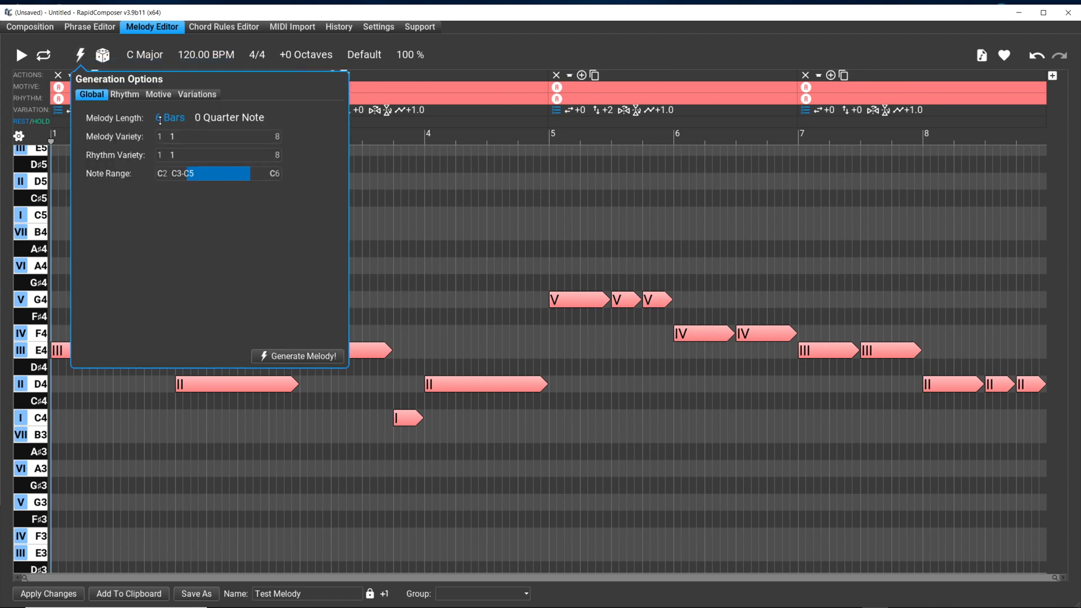
pyautogui.moveTo(160, 120); pyautogui.dragTo(160, 127)
pyautogui.click(283, 358)
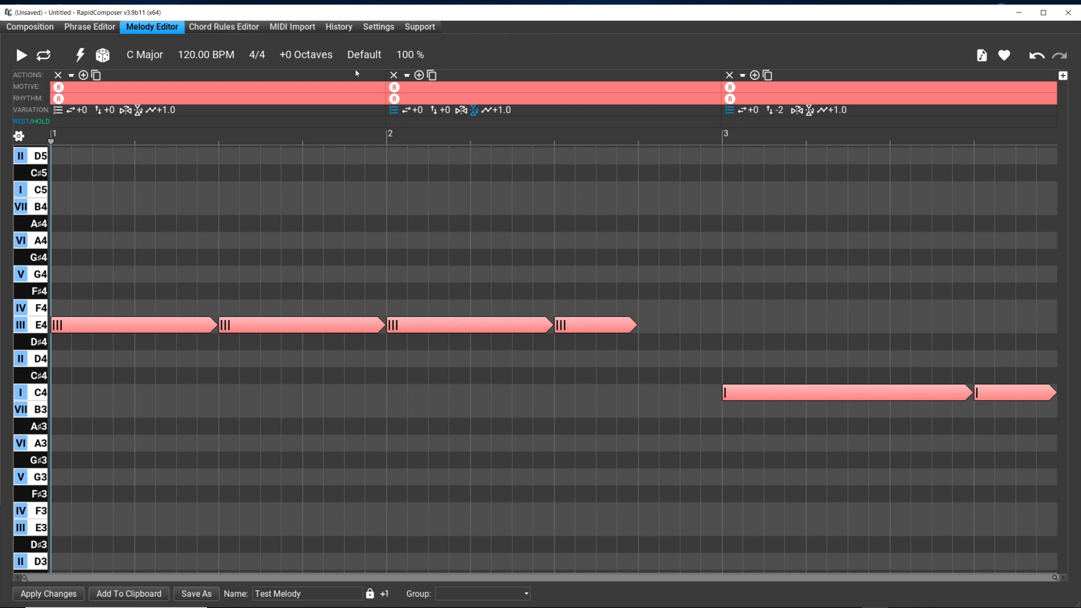
pyautogui.click(79, 55)
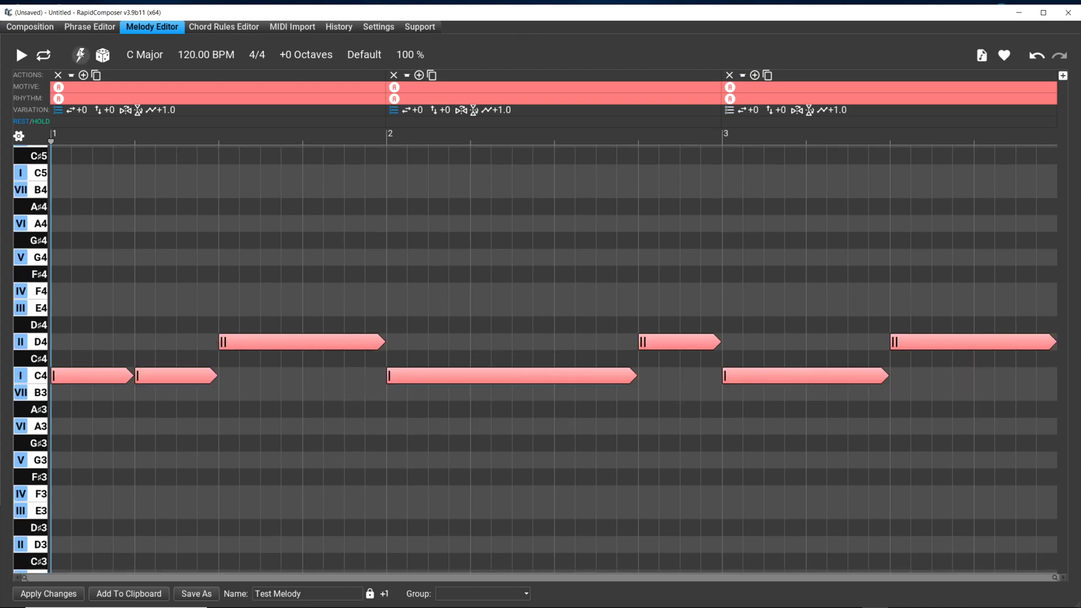
pyautogui.click(79, 55)
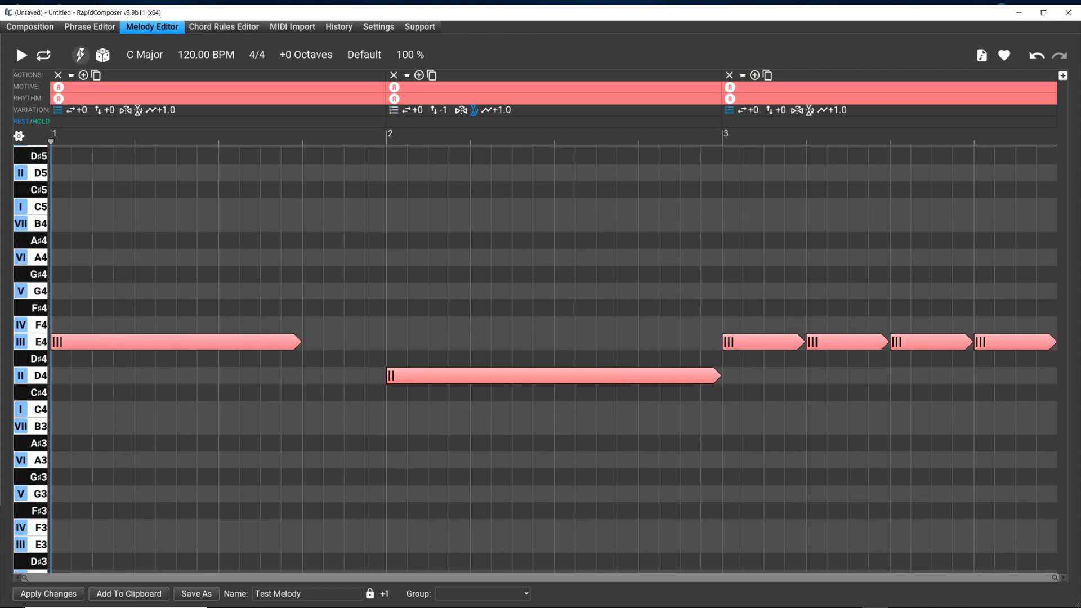
pyautogui.click(79, 55)
pyautogui.click(80, 55)
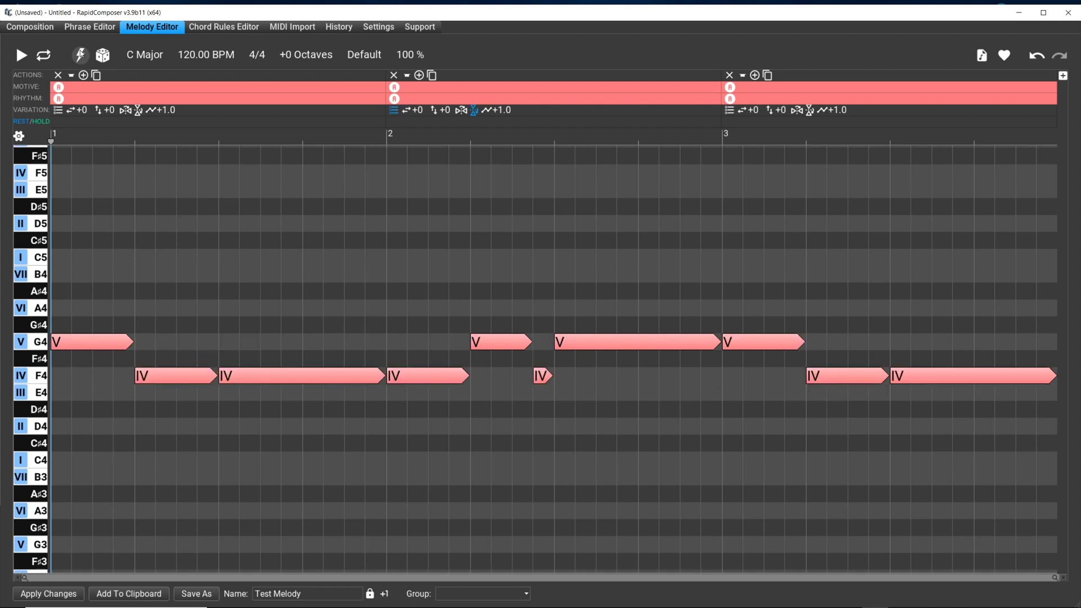
pyautogui.click(80, 54)
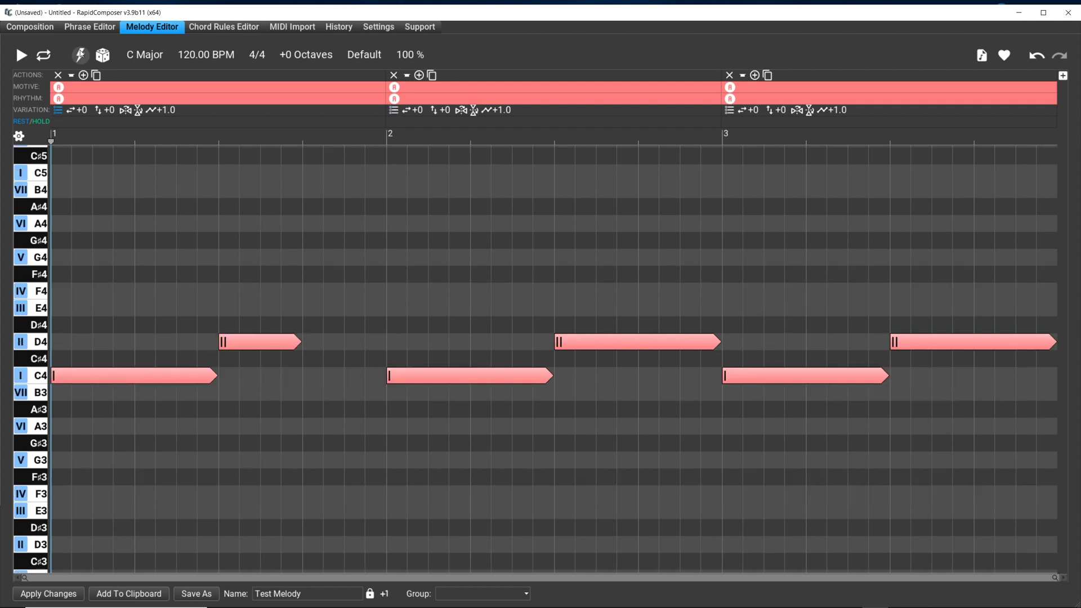
pyautogui.click(79, 55)
pyautogui.click(79, 55)
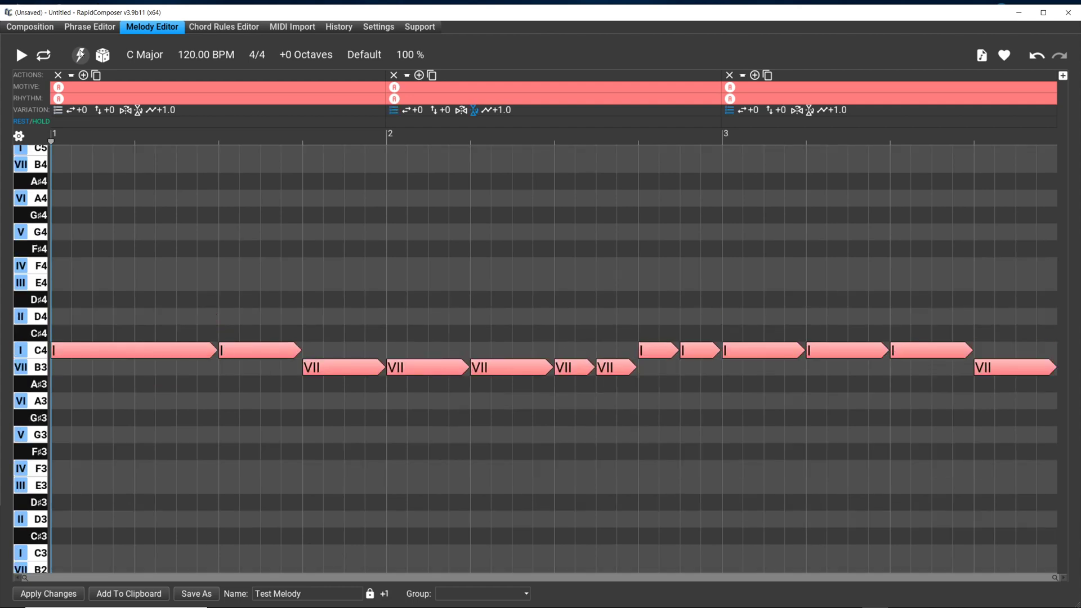
# Revisit the generation options and generate a further series of three-bar melodies
pyautogui.rightClick(79, 55)
pyautogui.click(79, 55)
pyautogui.click(81, 56)
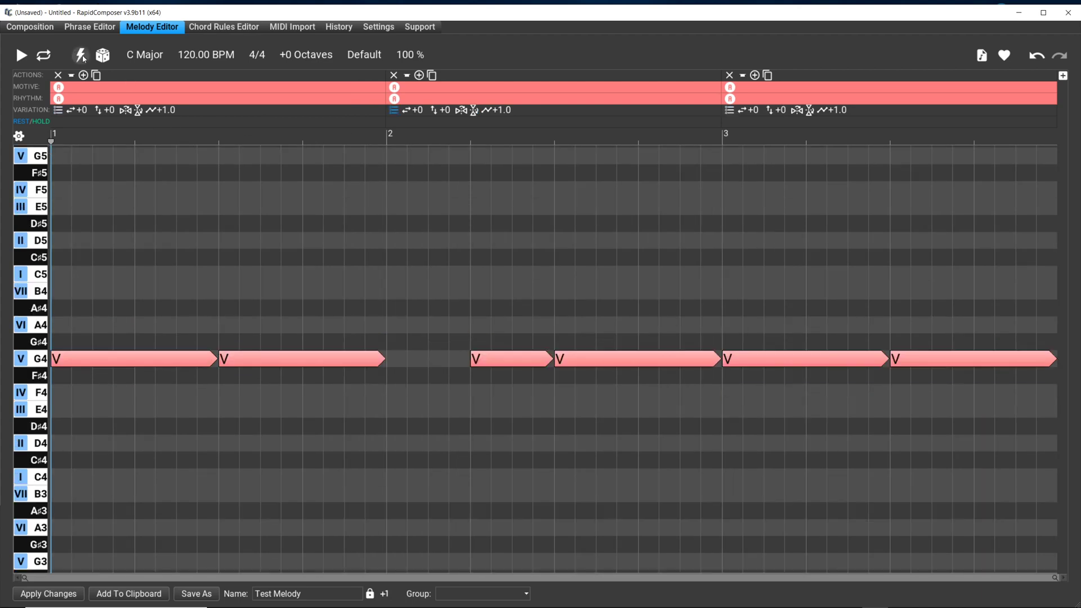
pyautogui.click(83, 57)
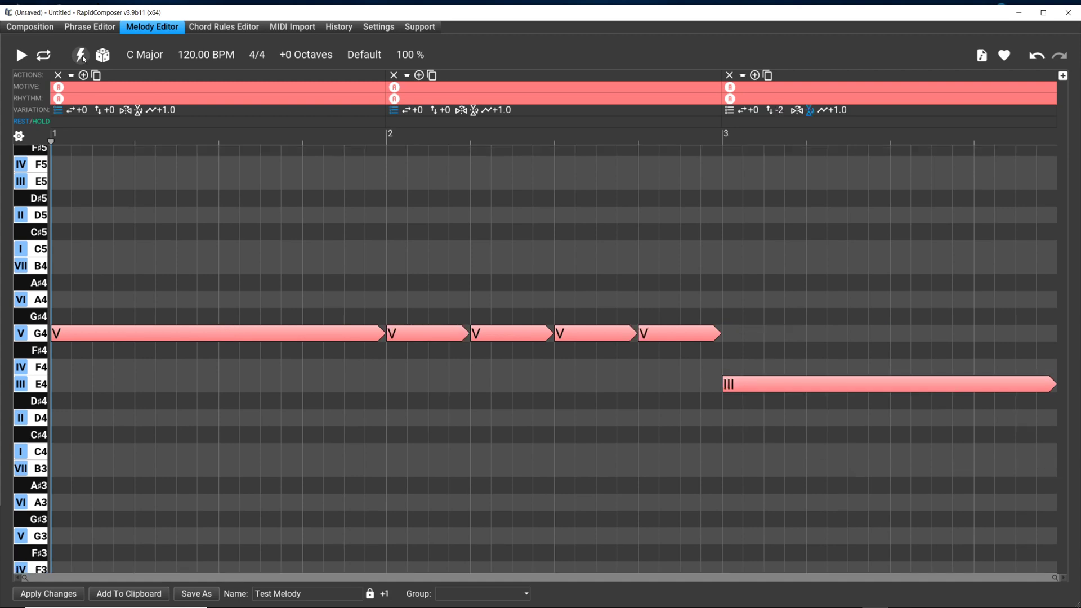
pyautogui.click(83, 57)
pyautogui.click(83, 57)
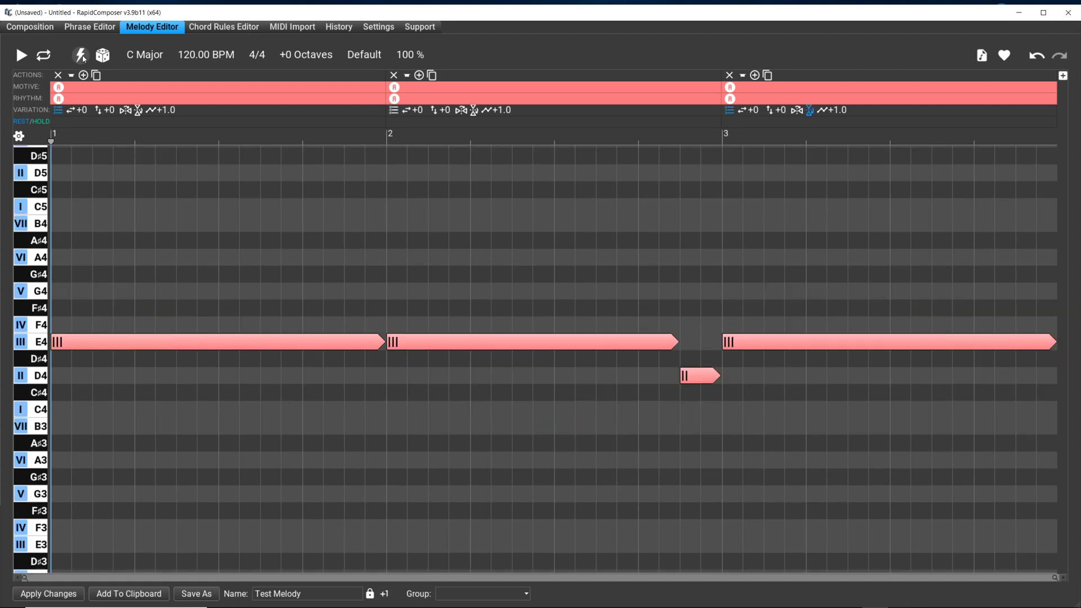
pyautogui.click(82, 56)
pyautogui.click(83, 57)
pyautogui.click(82, 56)
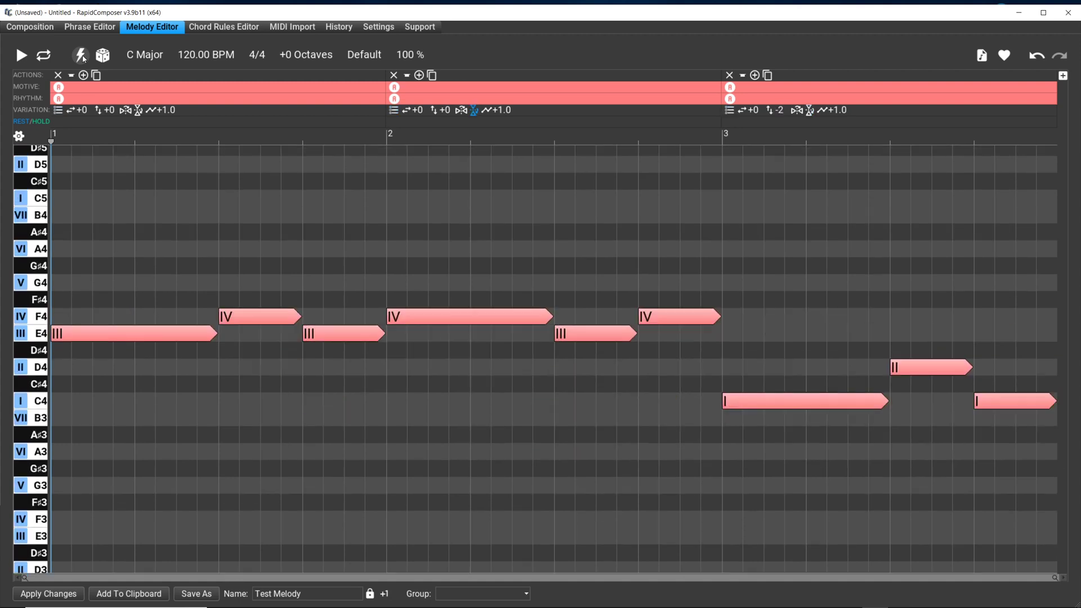
pyautogui.click(82, 57)
pyautogui.click(82, 56)
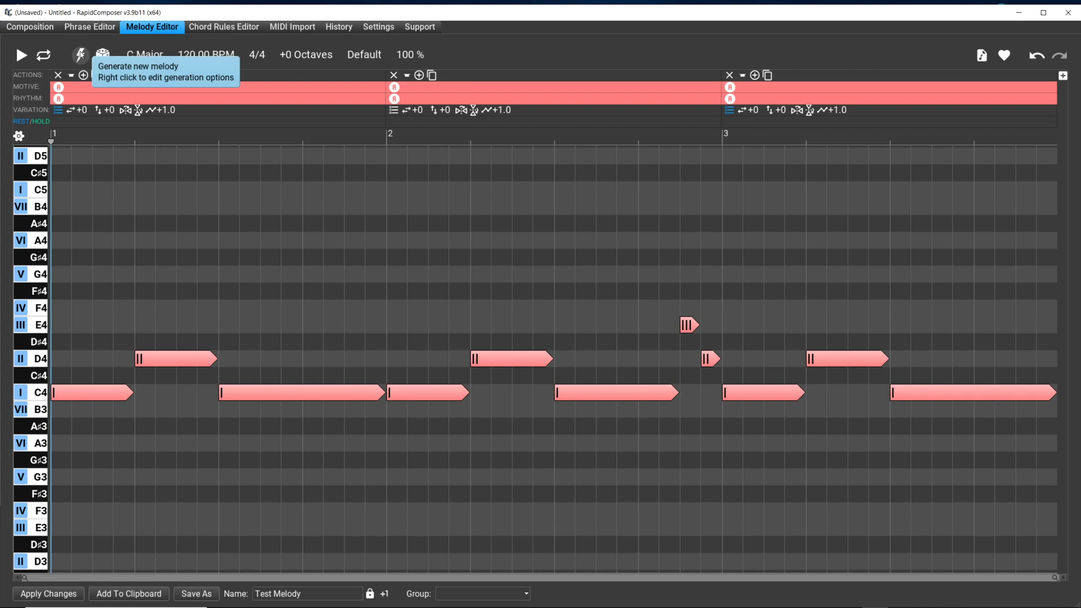
# Generate another three-bar melody and play a preview of it
pyautogui.click(80, 54)
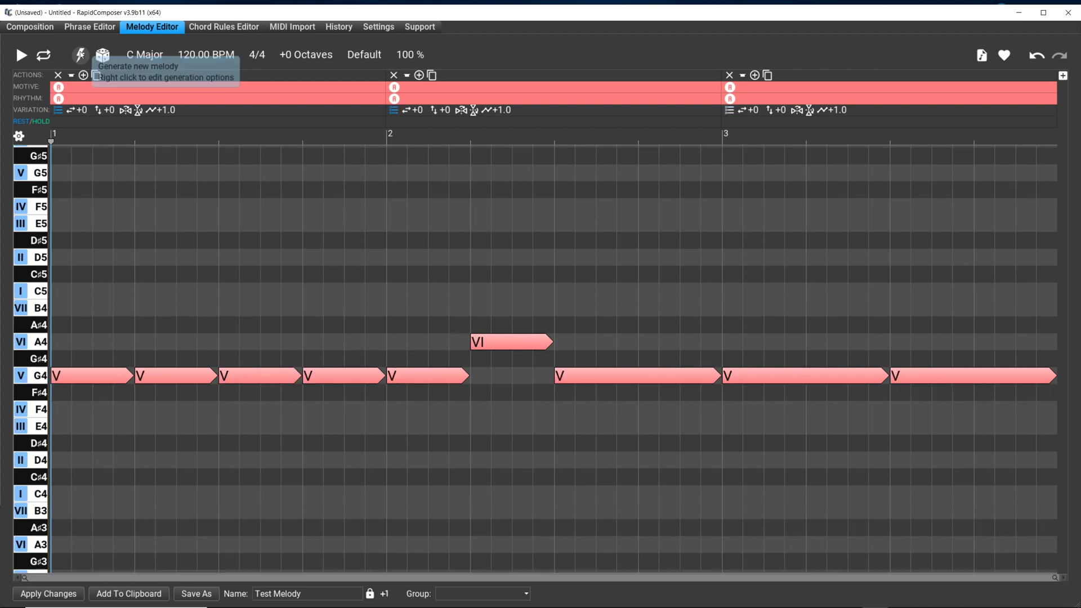
pyautogui.click(80, 54)
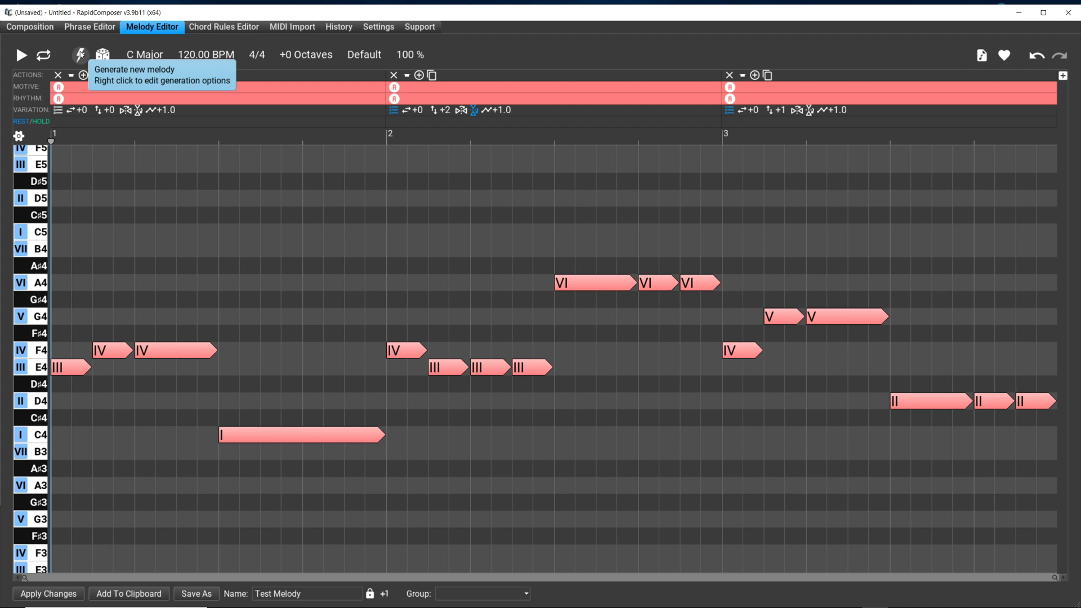
pyautogui.click(25, 58)
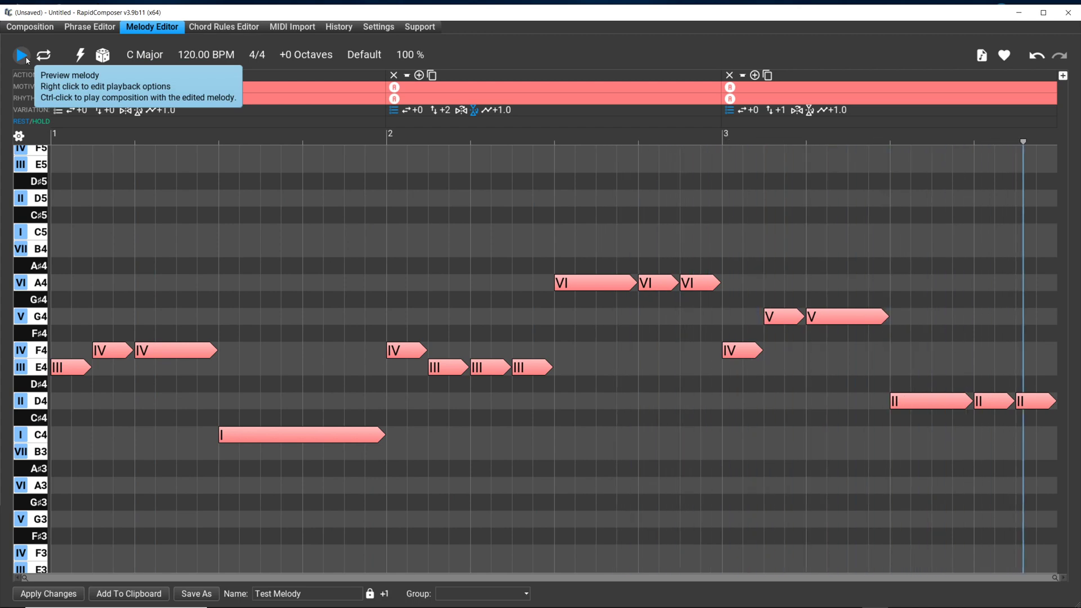
pyautogui.click(27, 60)
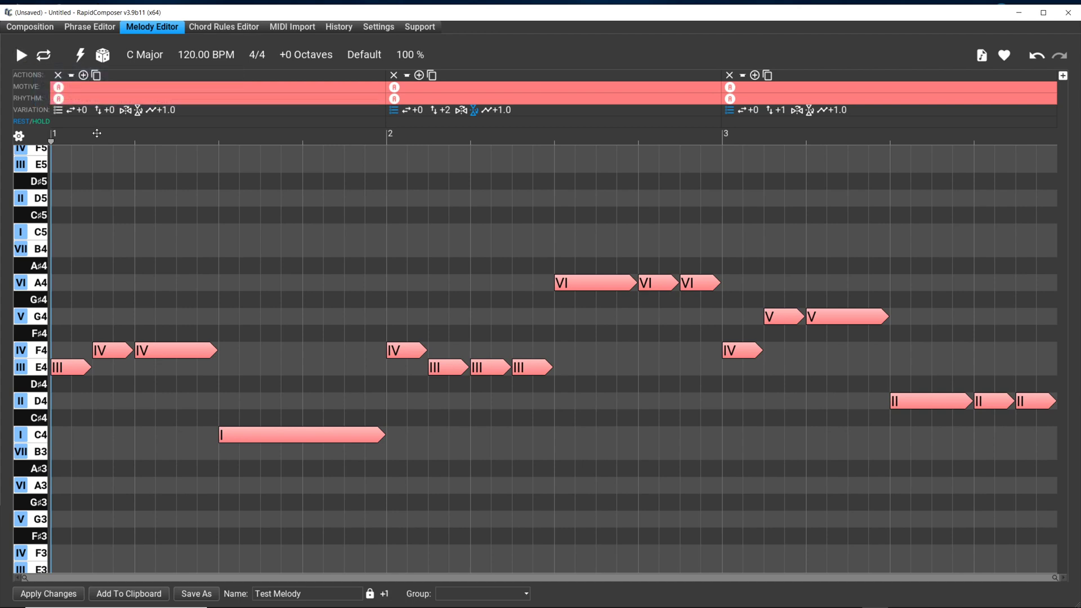
# Set the melody length to 1 bar, and try Melody Variety at 8 before returning it to 1
pyautogui.click(80, 54)
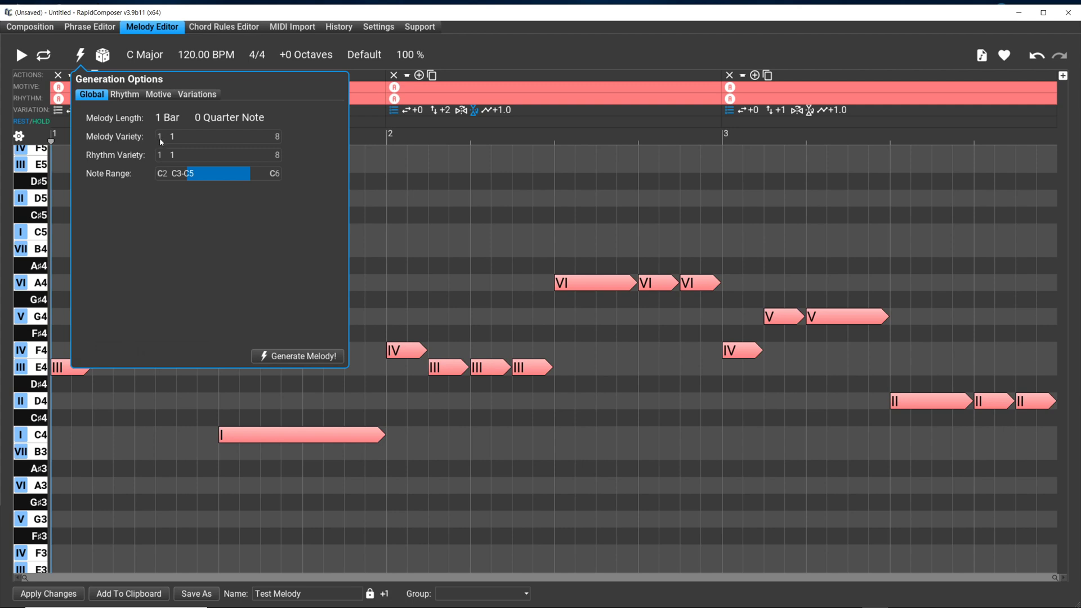
pyautogui.moveTo(161, 142)
pyautogui.moveTo(173, 138); pyautogui.dragTo(227, 136)
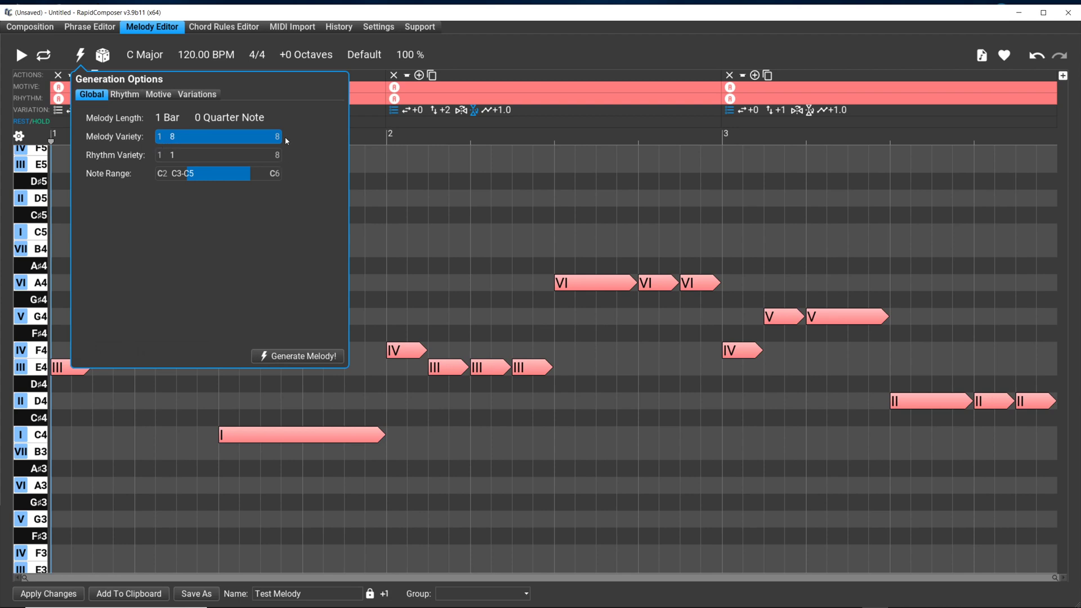
pyautogui.moveTo(285, 136); pyautogui.dragTo(198, 139)
pyautogui.moveTo(264, 139); pyautogui.dragTo(142, 166)
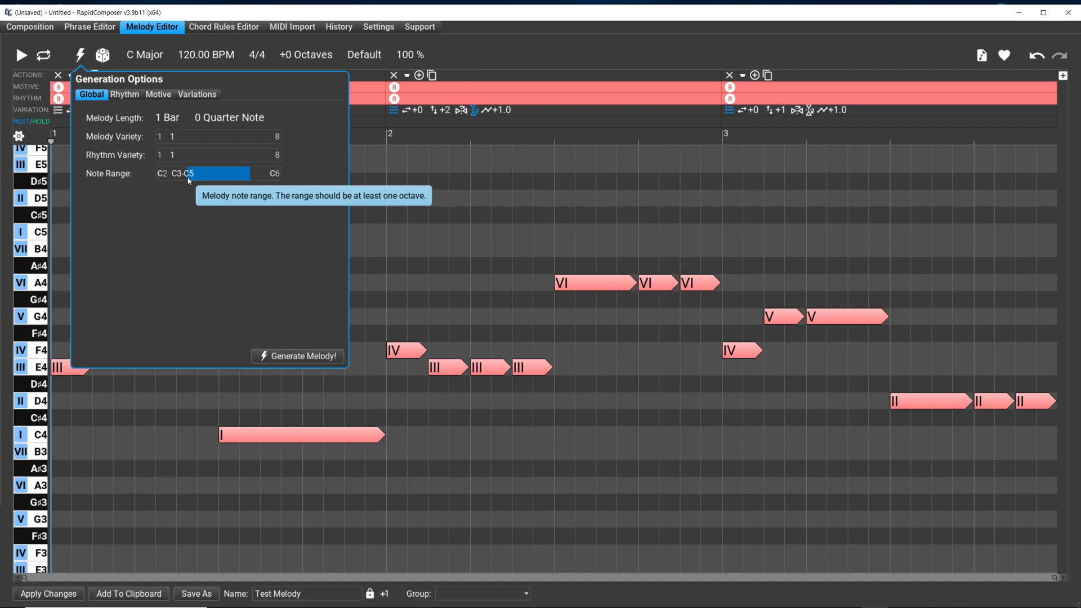
# Set the note range to C5-C6 and generate a new one-bar melody
pyautogui.moveTo(189, 180); pyautogui.dragTo(253, 175)
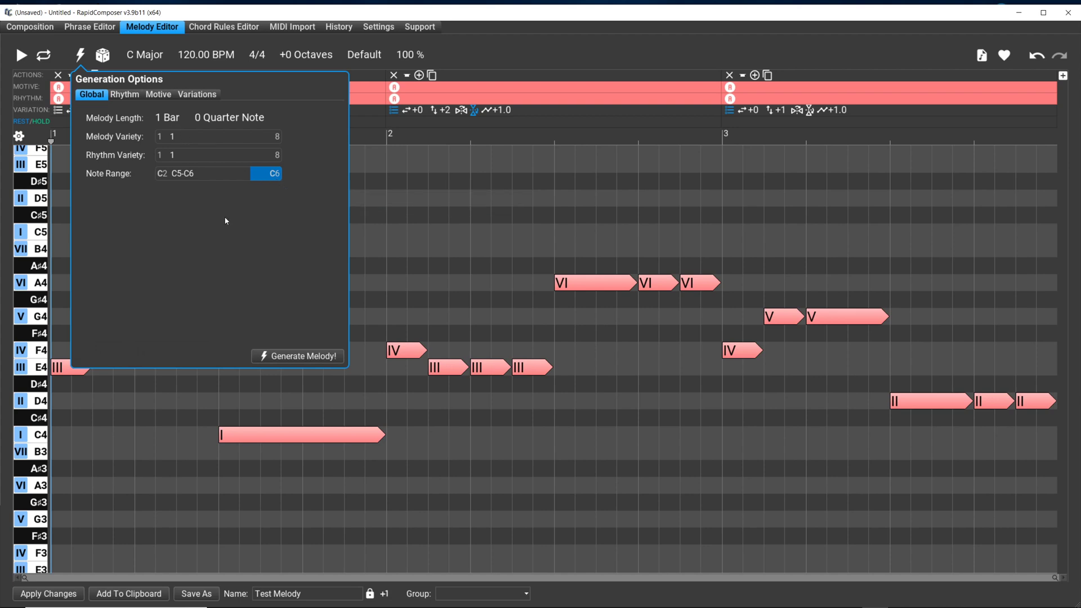
pyautogui.click(288, 359)
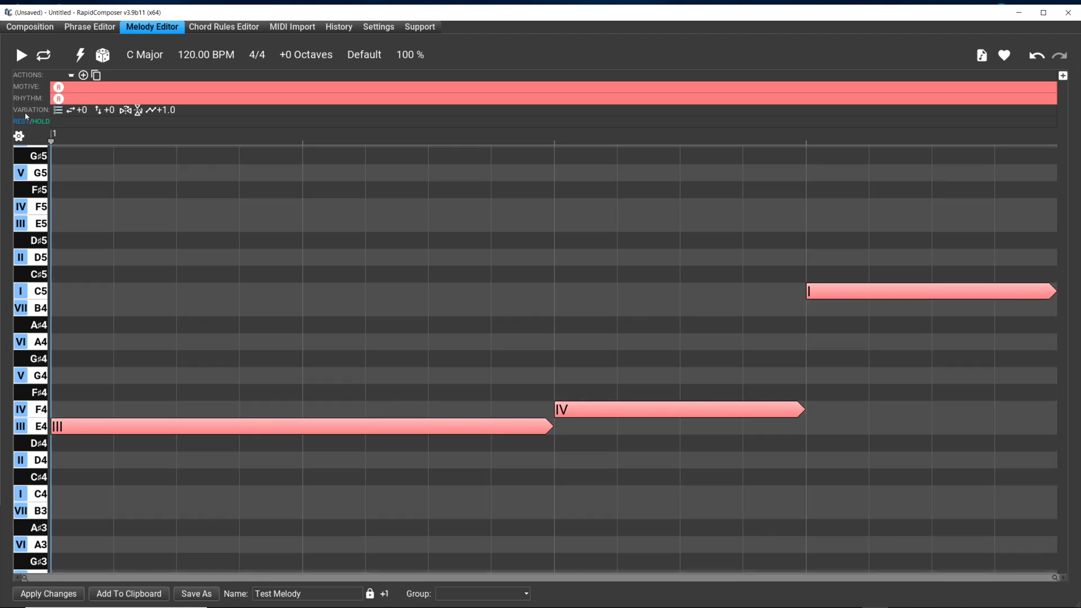
# Try to adjust both ends of the note range, leave it at C5-C6, and generate another melody
pyautogui.moveTo(57, 109)
pyautogui.moveTo(80, 56)
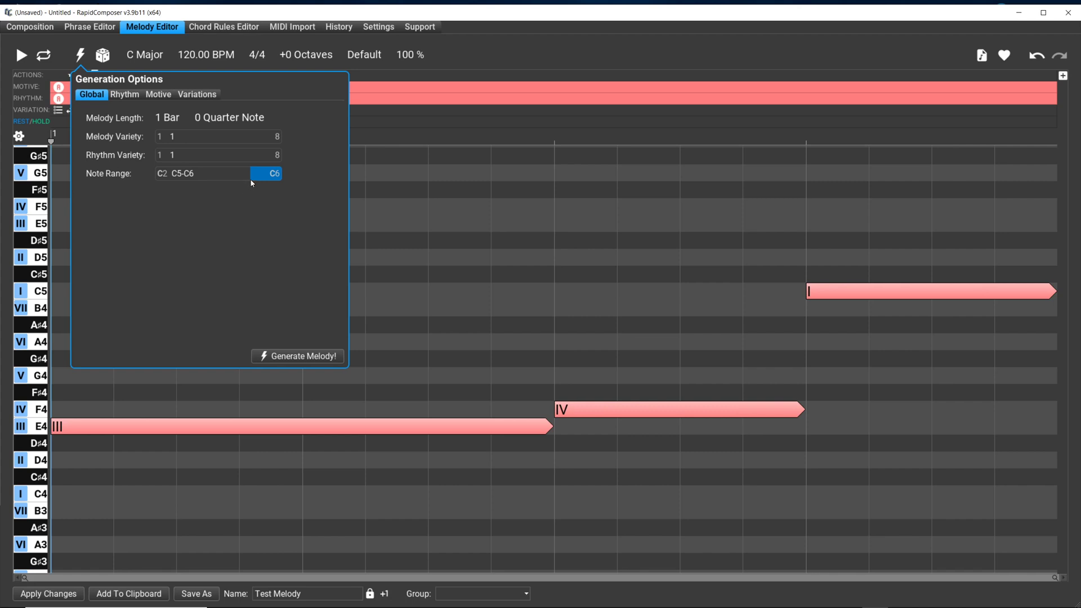
pyautogui.moveTo(250, 180)
pyautogui.mouseDown()
pyautogui.moveTo(227, 180)
pyautogui.moveTo(242, 181)
pyautogui.mouseUp()
pyautogui.moveTo(278, 177); pyautogui.dragTo(244, 173)
pyautogui.click(252, 178)
pyautogui.click(306, 356)
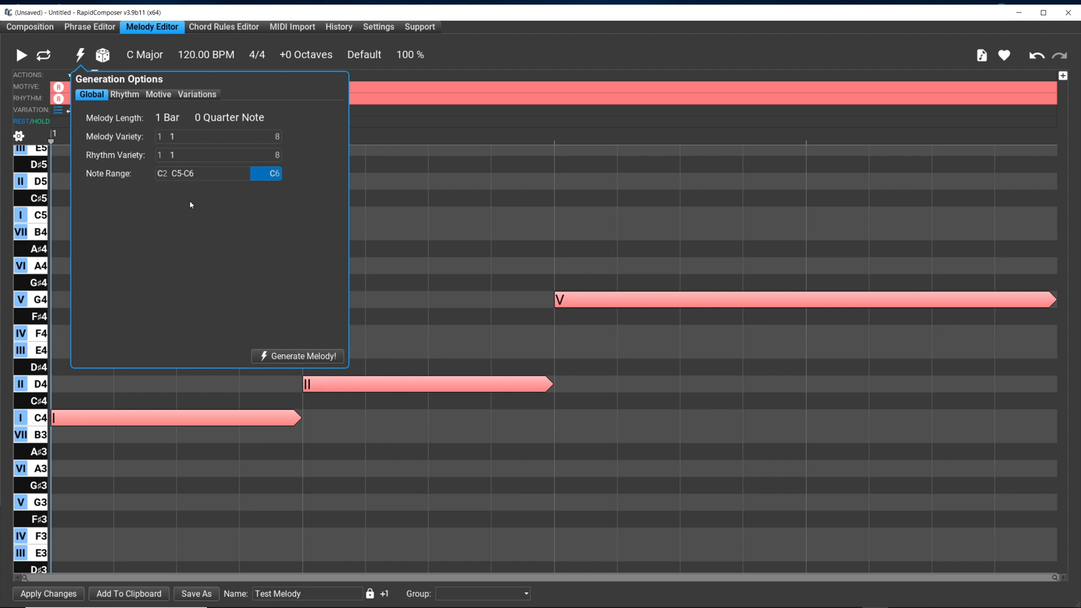
# Widen the note range to C4-C6 and generate a new one-bar melody
pyautogui.moveTo(250, 178); pyautogui.dragTo(282, 174)
pyautogui.moveTo(218, 176); pyautogui.dragTo(221, 176)
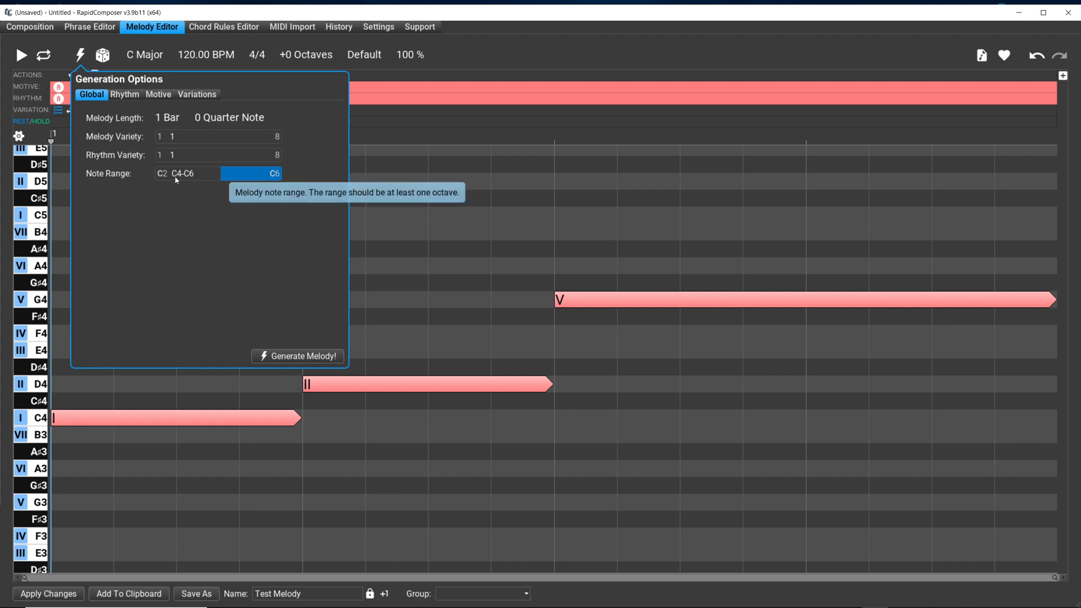
pyautogui.click(294, 357)
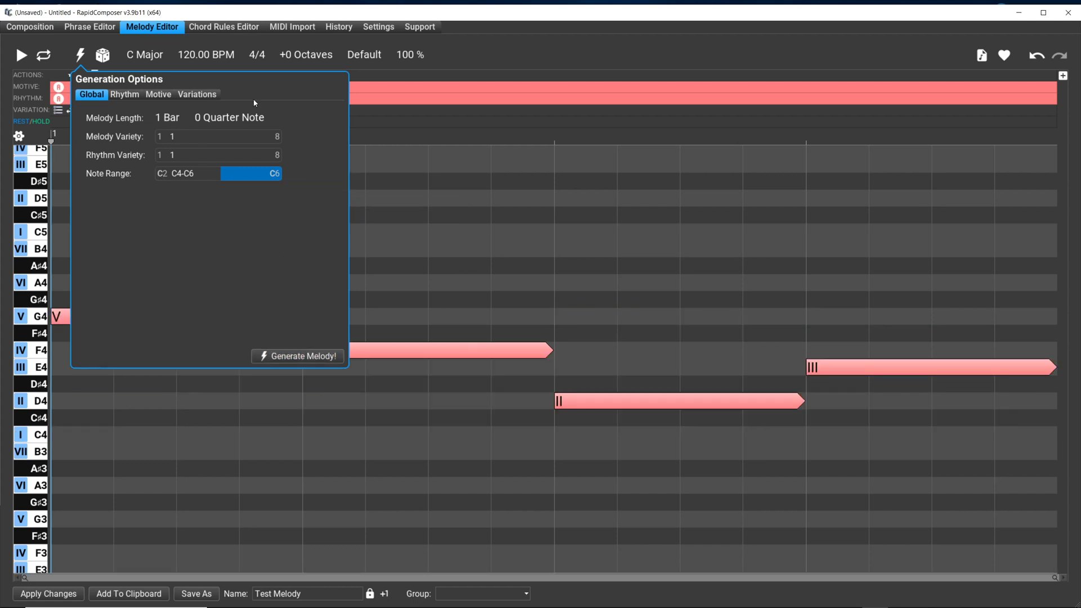
# Reopen the generation options and set the note range to C3-F#4
pyautogui.click(508, 49)
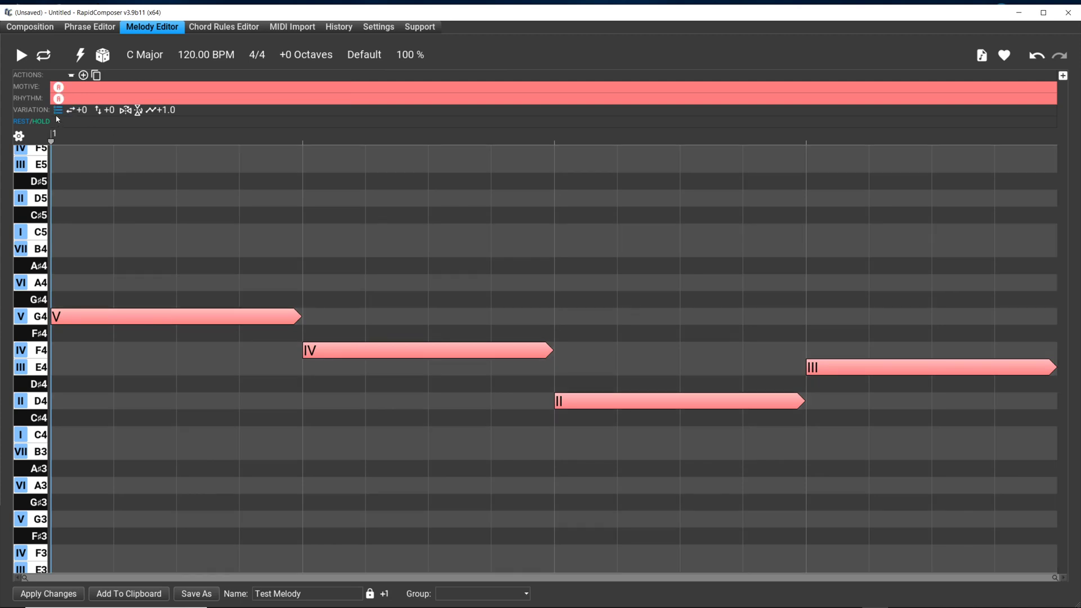
pyautogui.click(81, 55)
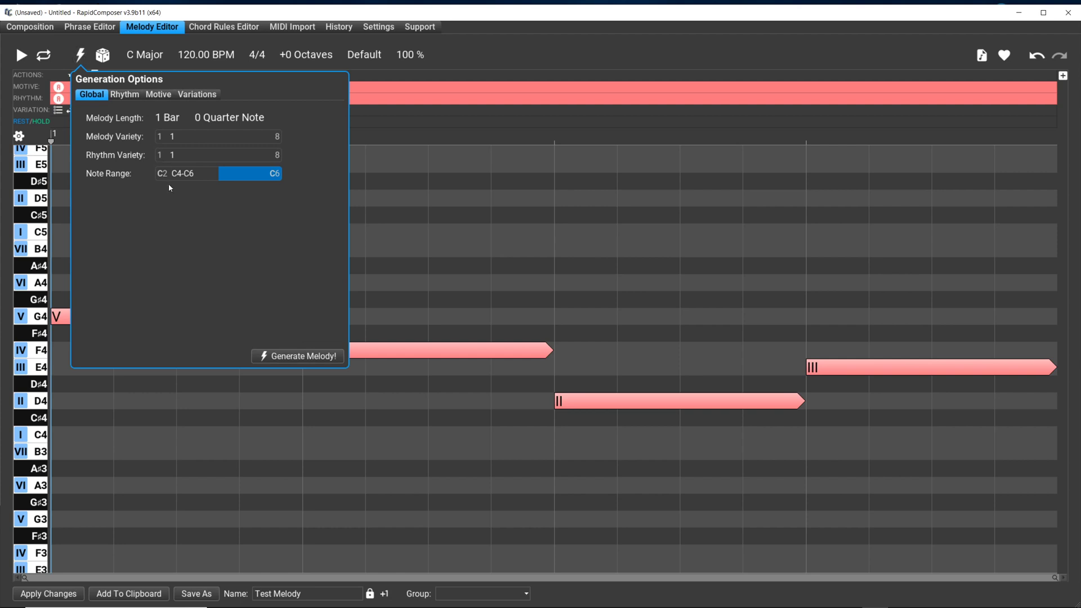
pyautogui.moveTo(166, 178); pyautogui.dragTo(172, 176)
pyautogui.moveTo(279, 175); pyautogui.dragTo(192, 179)
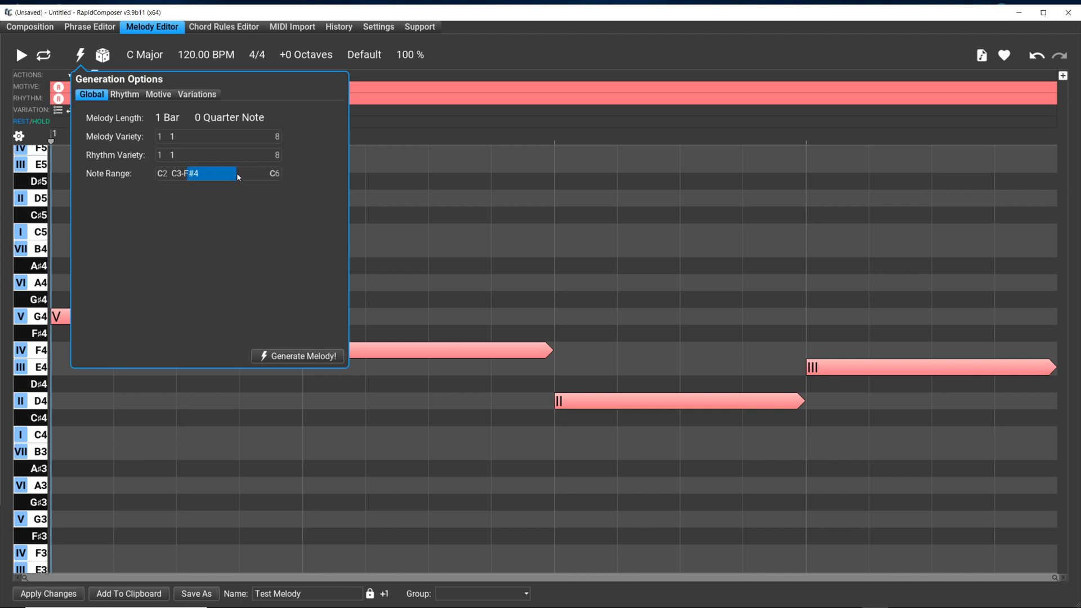
# Set the note range to C3-G4 and repeatedly generate new one-bar melodies
pyautogui.moveTo(238, 176); pyautogui.dragTo(240, 177)
pyautogui.click(285, 357)
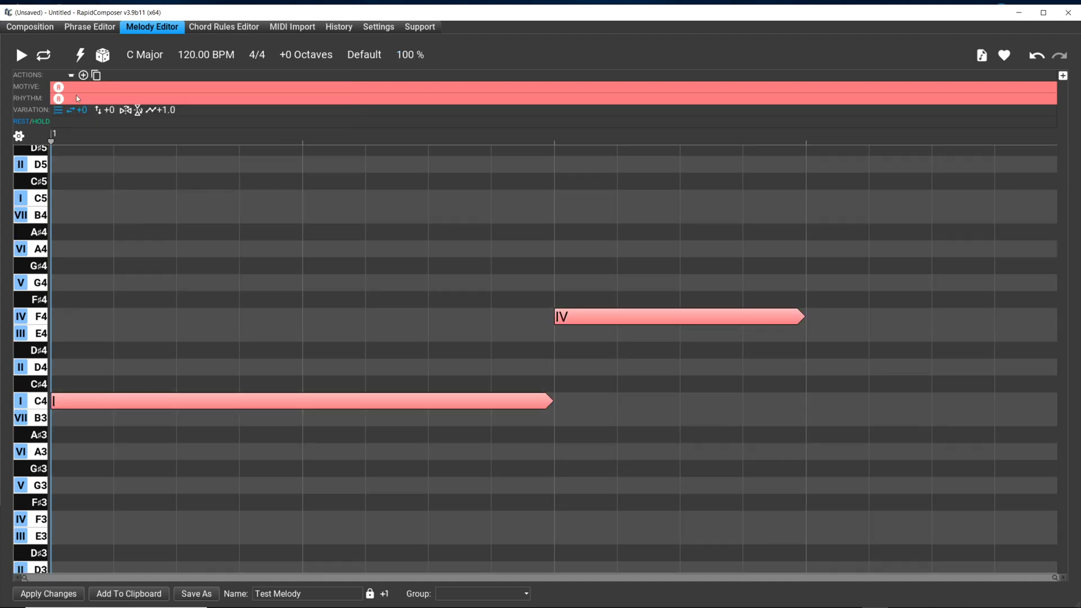
pyautogui.click(79, 55)
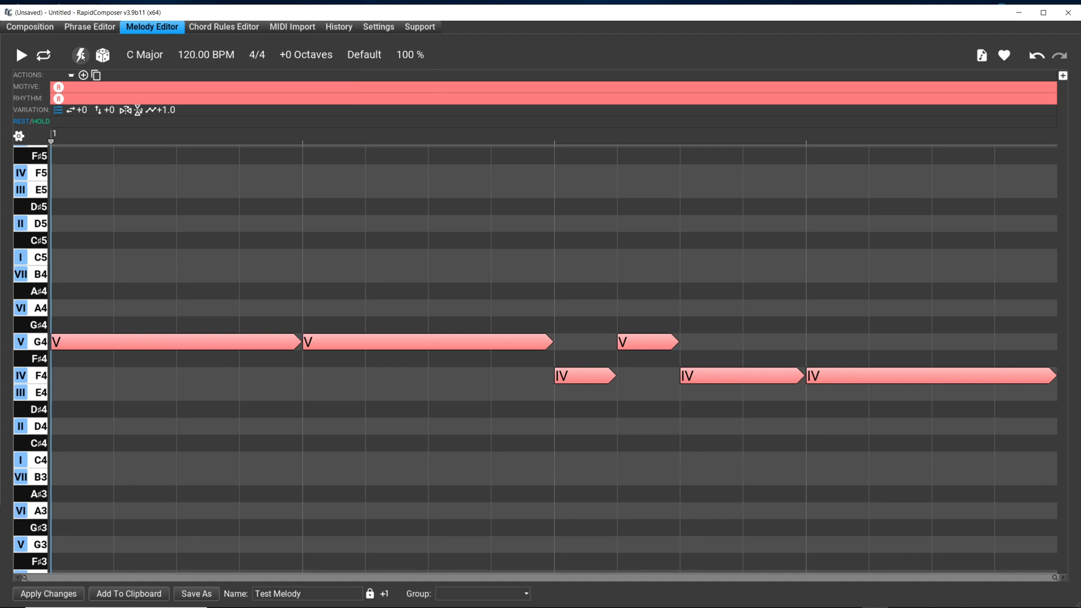
pyautogui.click(81, 55)
pyautogui.click(80, 55)
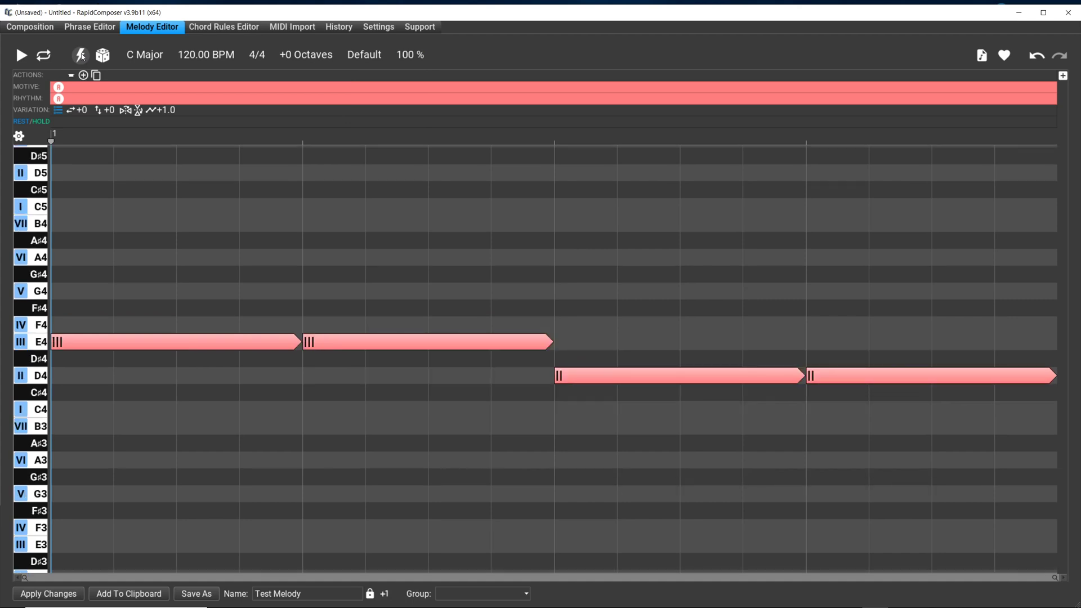
pyautogui.click(81, 56)
pyautogui.click(80, 55)
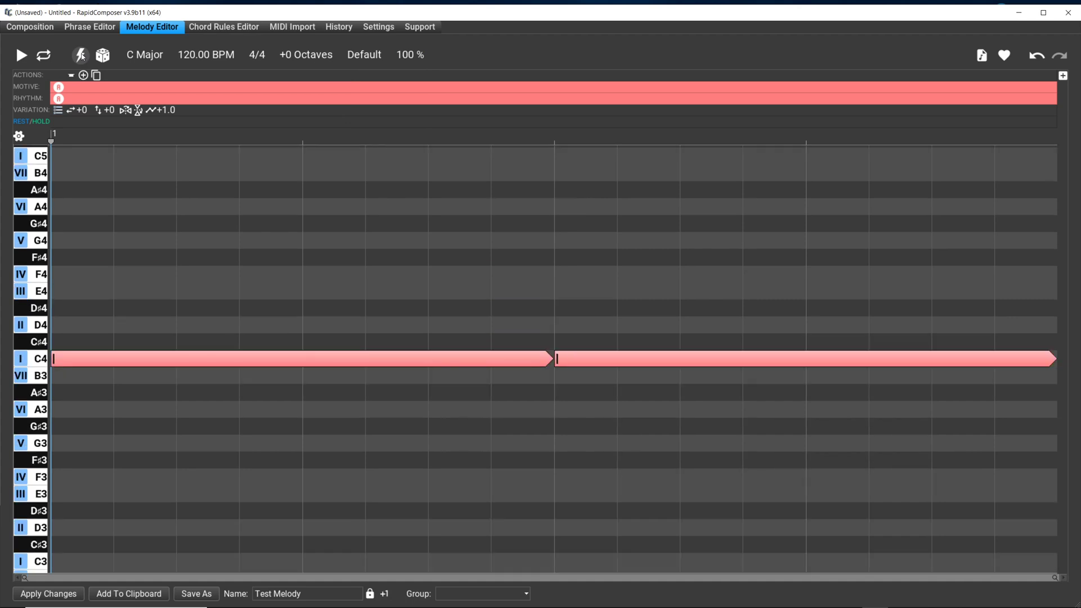
pyautogui.click(80, 55)
pyautogui.click(80, 55)
pyautogui.click(80, 55)
pyautogui.click(80, 55)
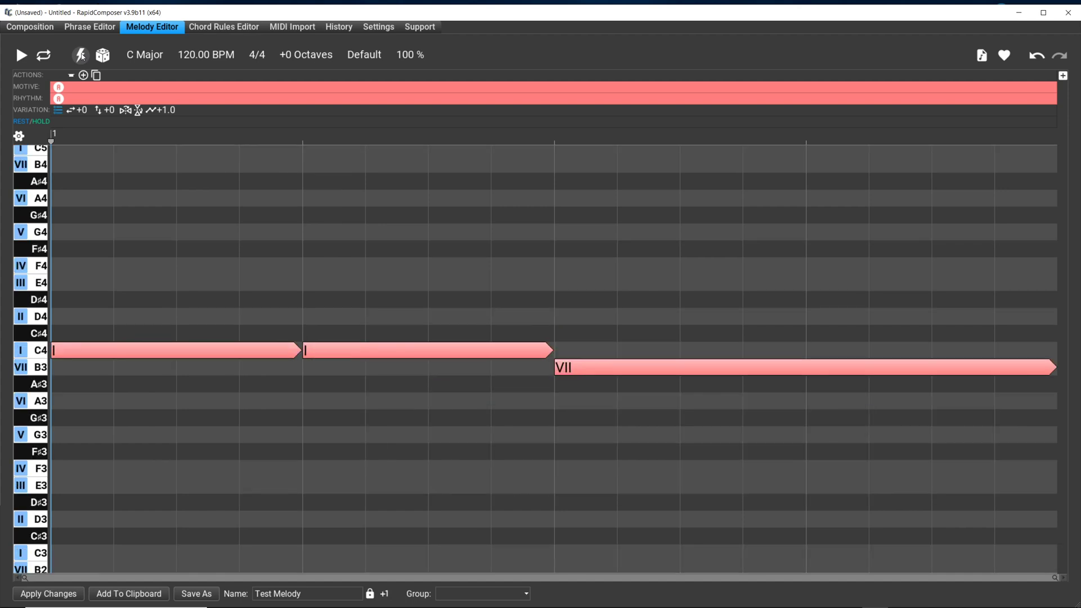
pyautogui.click(80, 55)
pyautogui.click(81, 55)
pyautogui.click(80, 55)
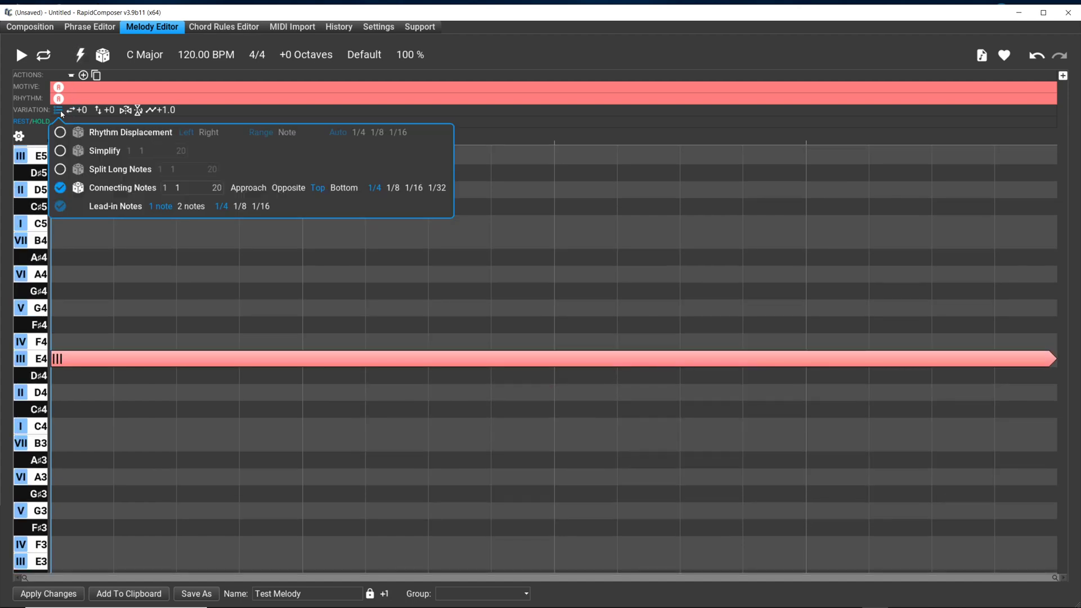
# Set the note range to C4-C5, generate a new one-bar melody, and close the generation options
pyautogui.moveTo(80, 55)
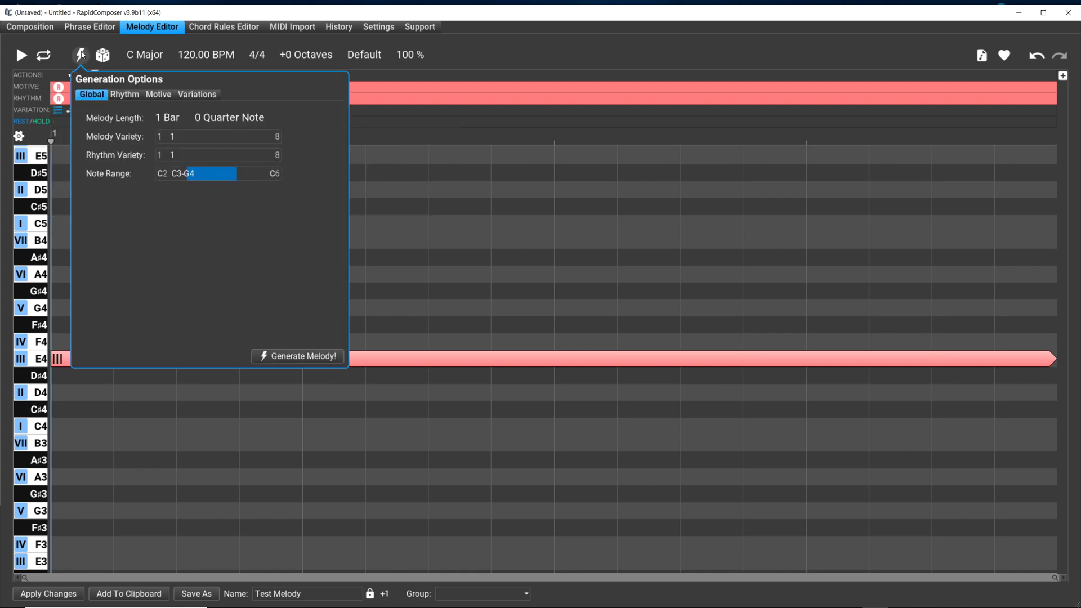
pyautogui.moveTo(189, 177); pyautogui.dragTo(220, 177)
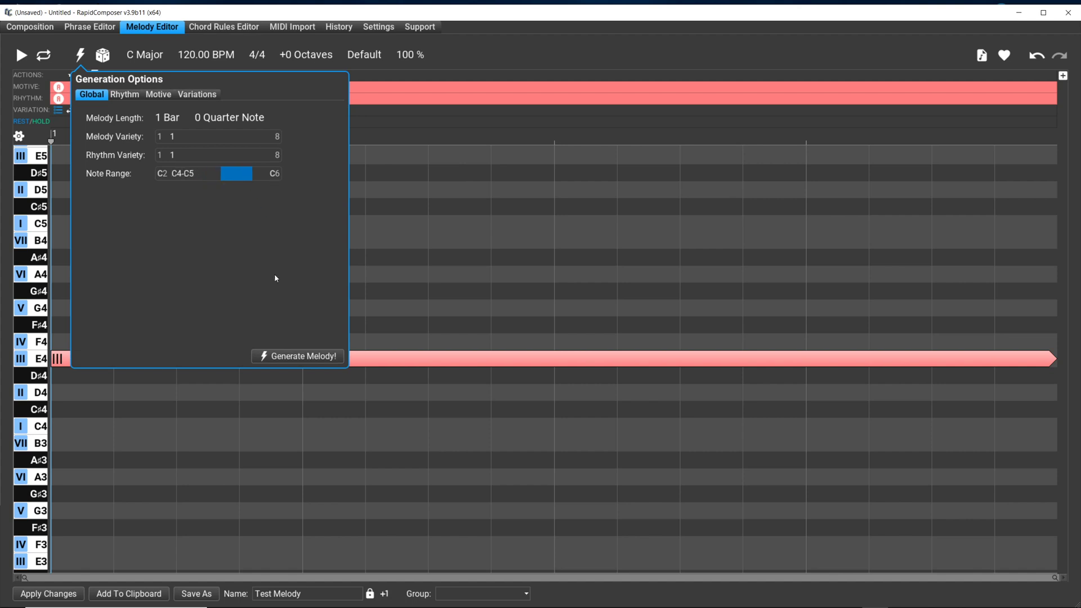
pyautogui.click(294, 357)
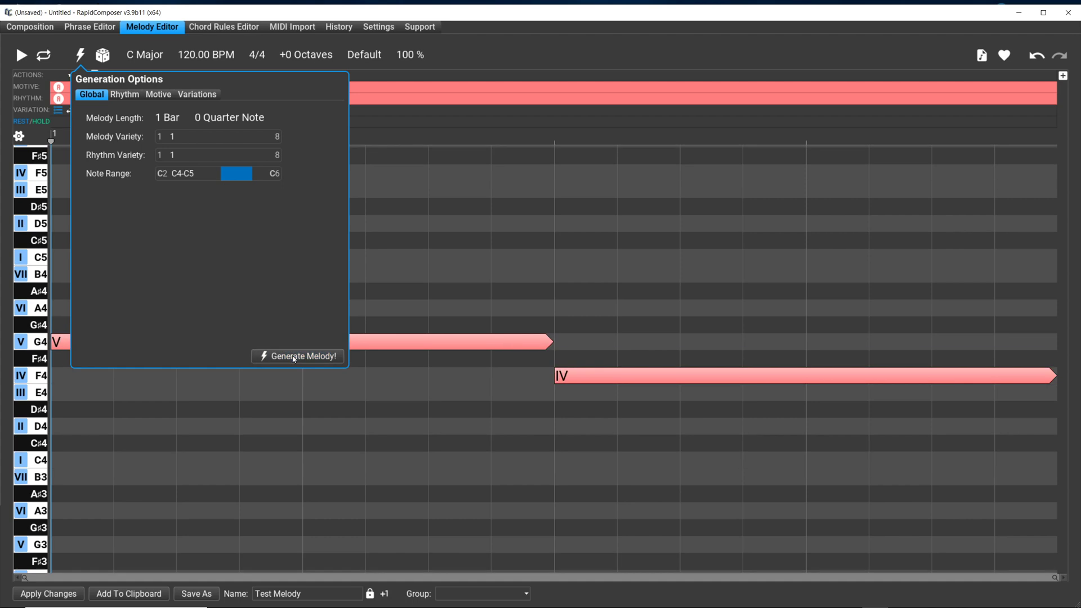
pyautogui.click(460, 61)
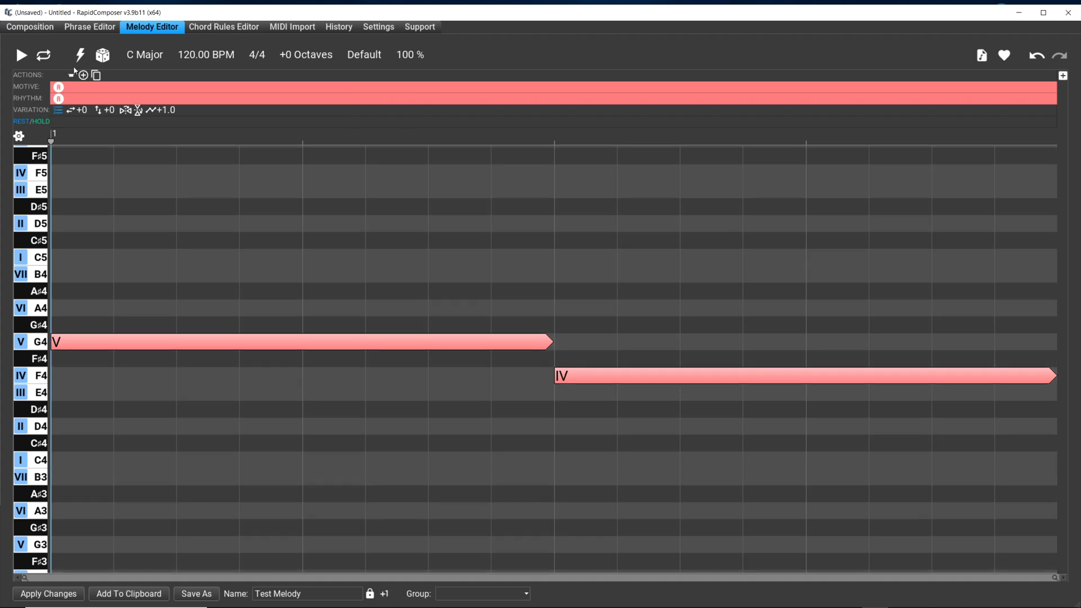
pyautogui.click(80, 56)
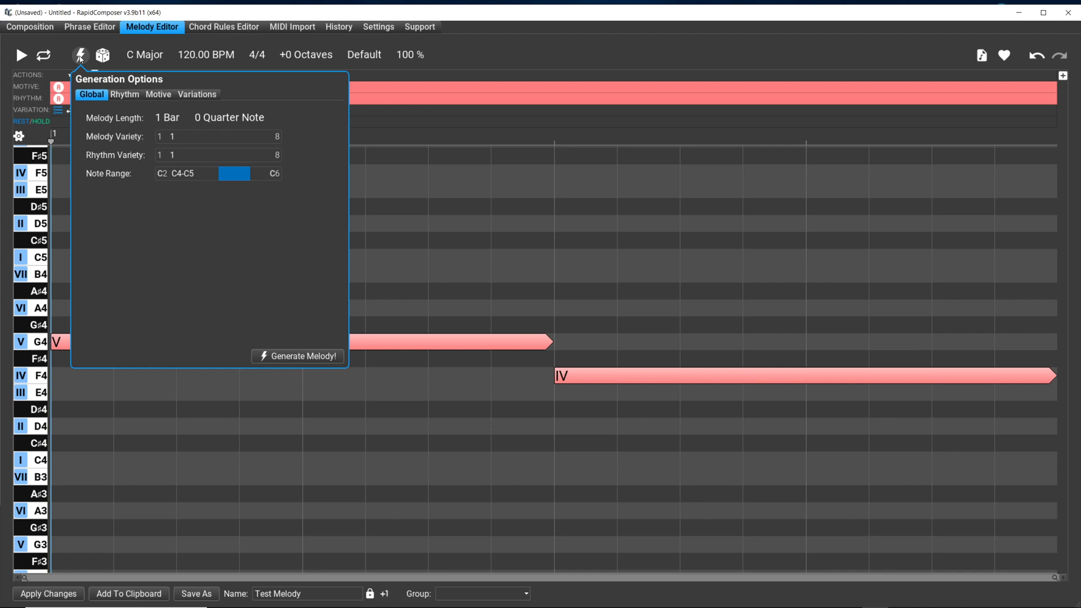
pyautogui.click(461, 55)
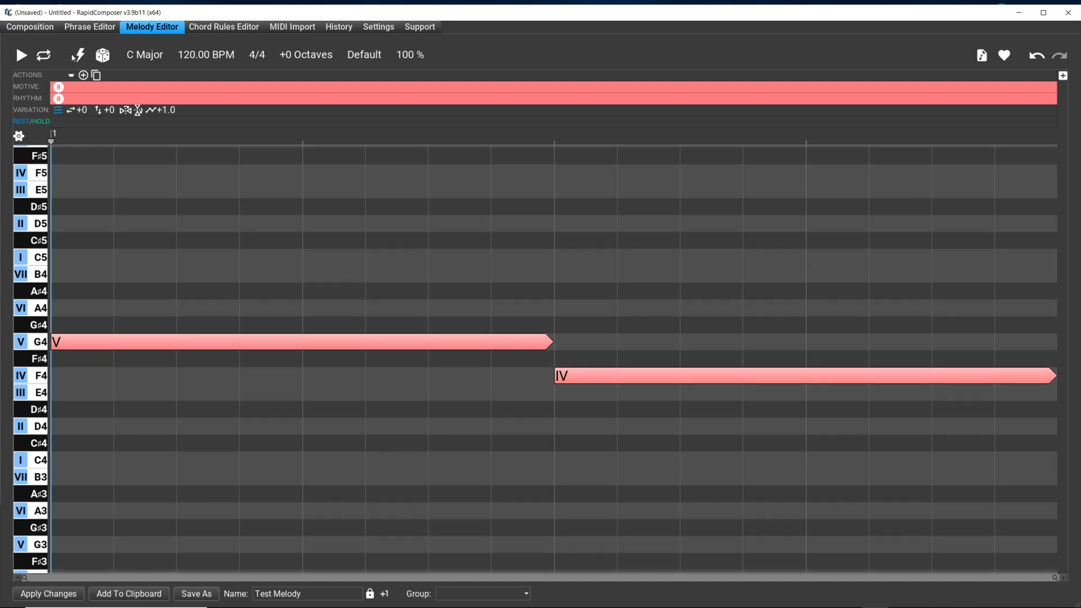
# Generate a series of new one-bar melodies within the C4-C5 note range
pyautogui.click(80, 54)
pyautogui.click(80, 55)
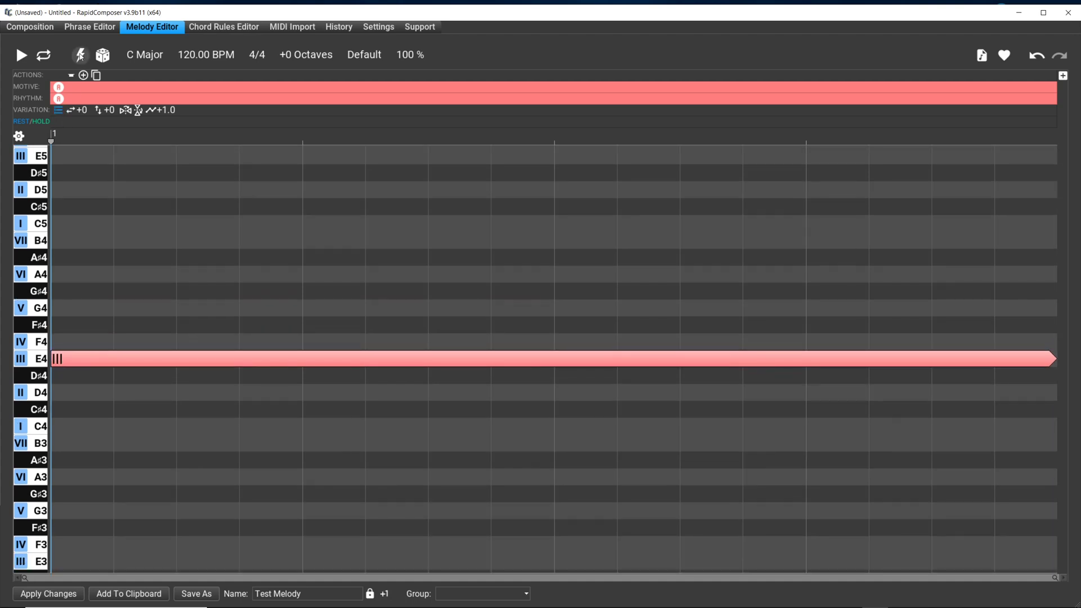
pyautogui.click(80, 55)
pyautogui.click(80, 55)
pyautogui.click(80, 55)
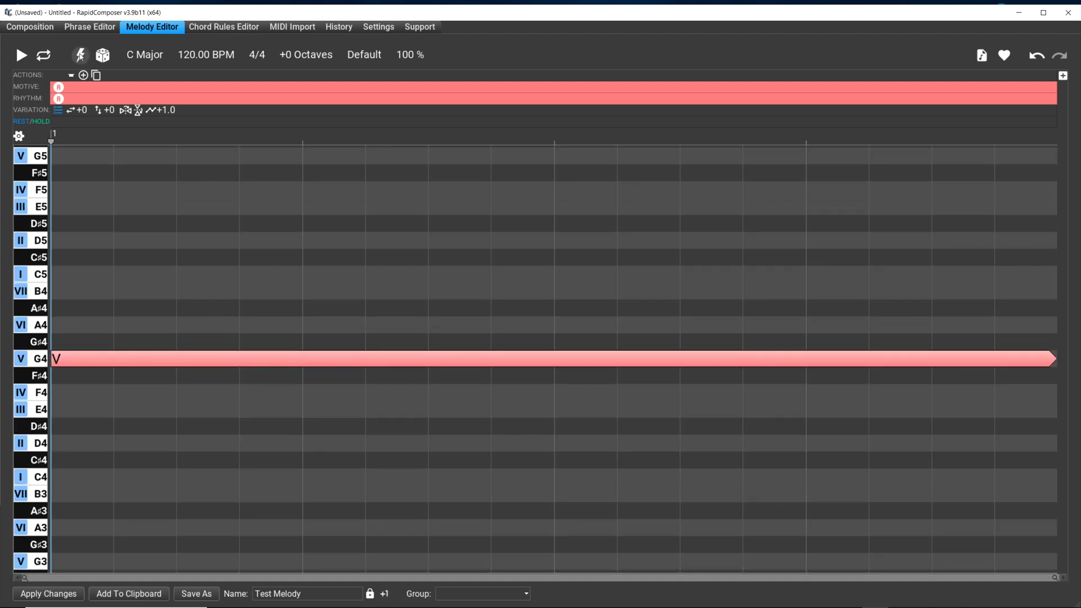
pyautogui.click(80, 54)
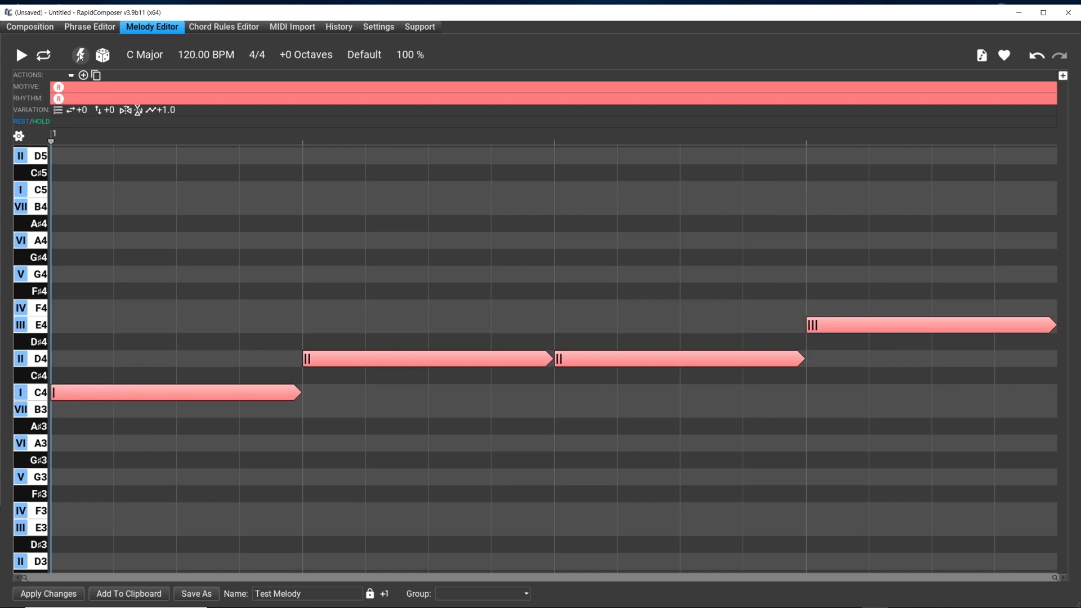
pyautogui.click(78, 55)
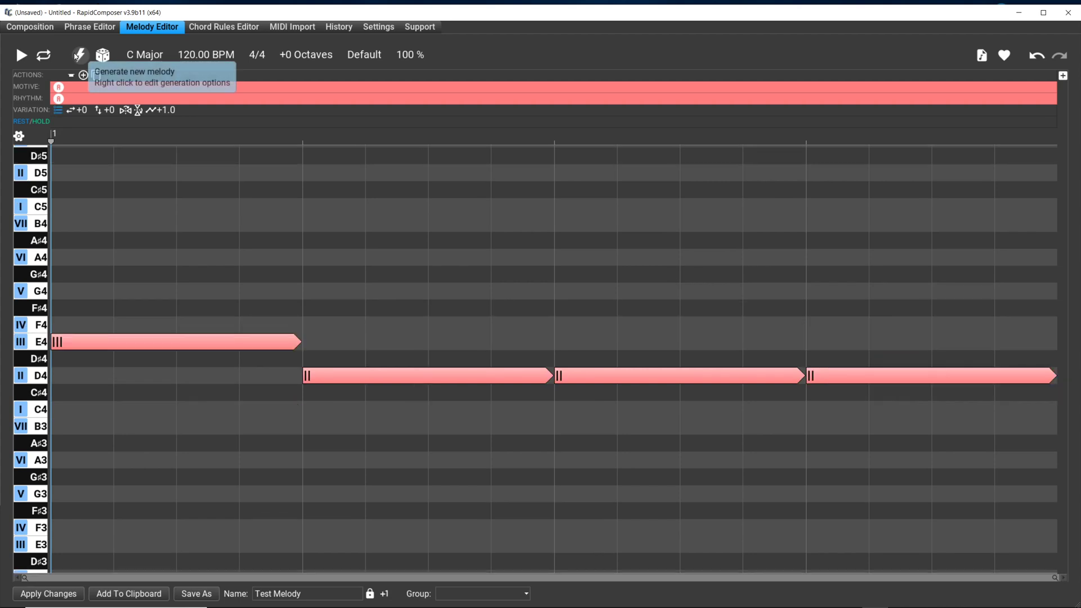
pyautogui.click(80, 55)
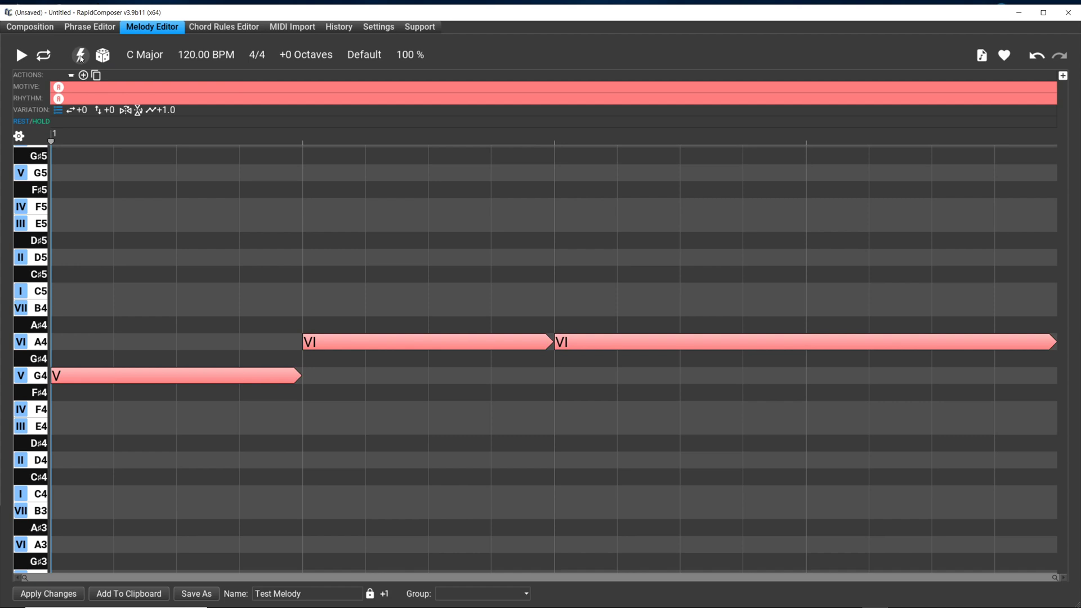
pyautogui.click(80, 55)
pyautogui.click(80, 55)
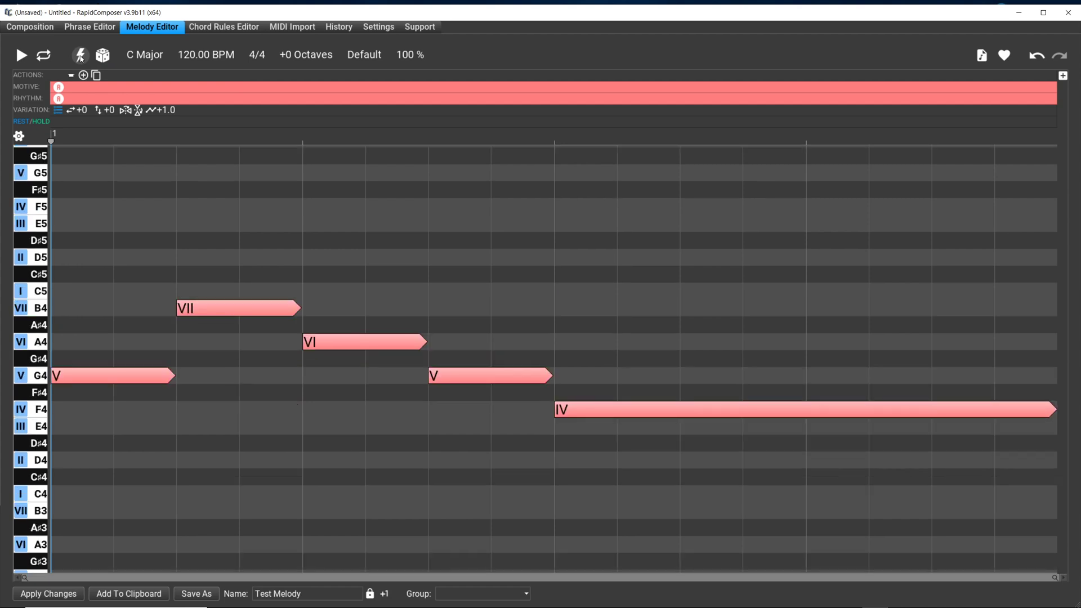
pyautogui.click(80, 55)
pyautogui.click(80, 55)
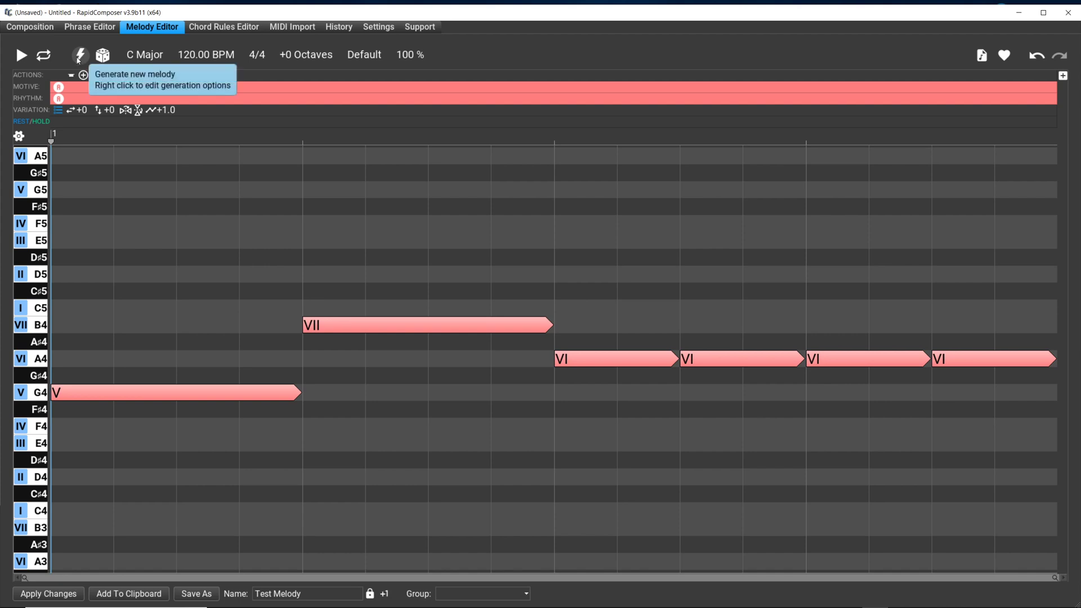
# Set the melody length to 1 bar plus 2 quarter notes and generate a new melody
pyautogui.rightClick(80, 55)
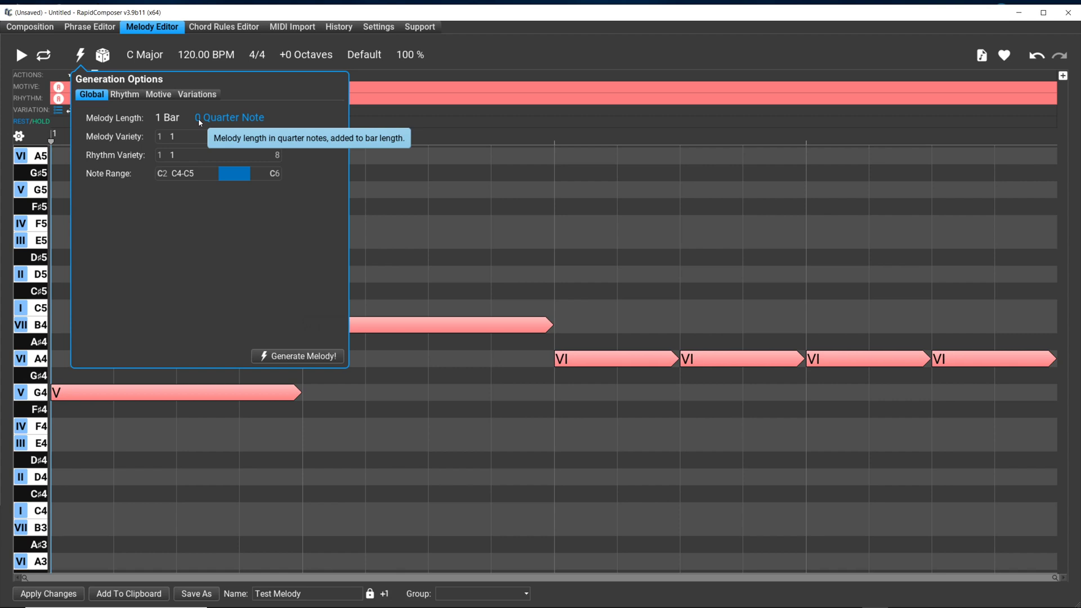
pyautogui.moveTo(200, 122); pyautogui.dragTo(201, 114)
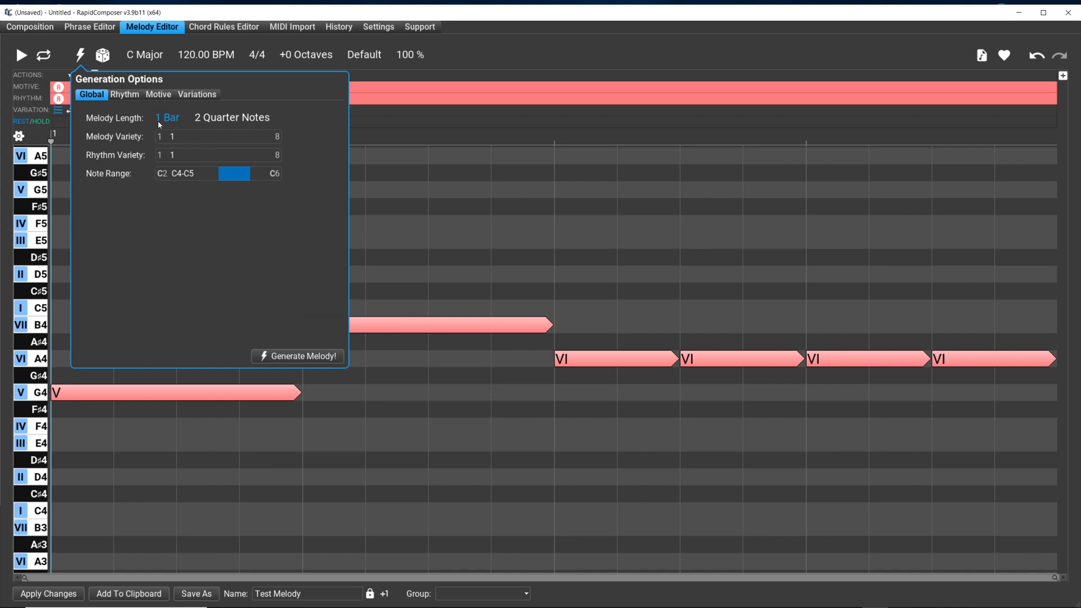
pyautogui.moveTo(157, 121)
pyautogui.moveTo(204, 122); pyautogui.dragTo(202, 113)
pyautogui.click(282, 357)
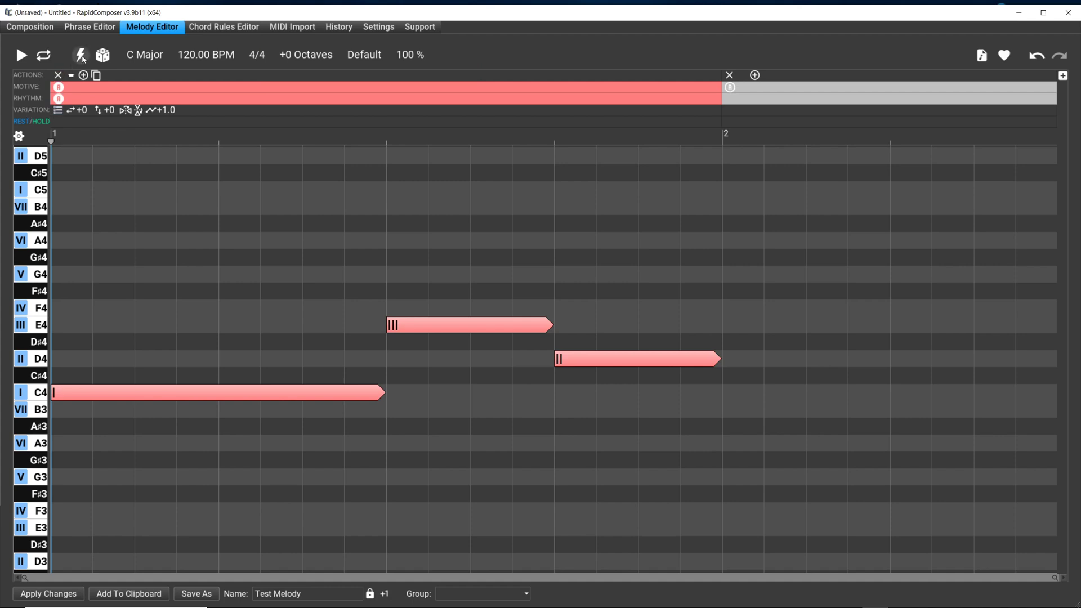
# Set the melody length to 1 bar without extra quarter notes and generate a series of new melodies
pyautogui.moveTo(81, 55)
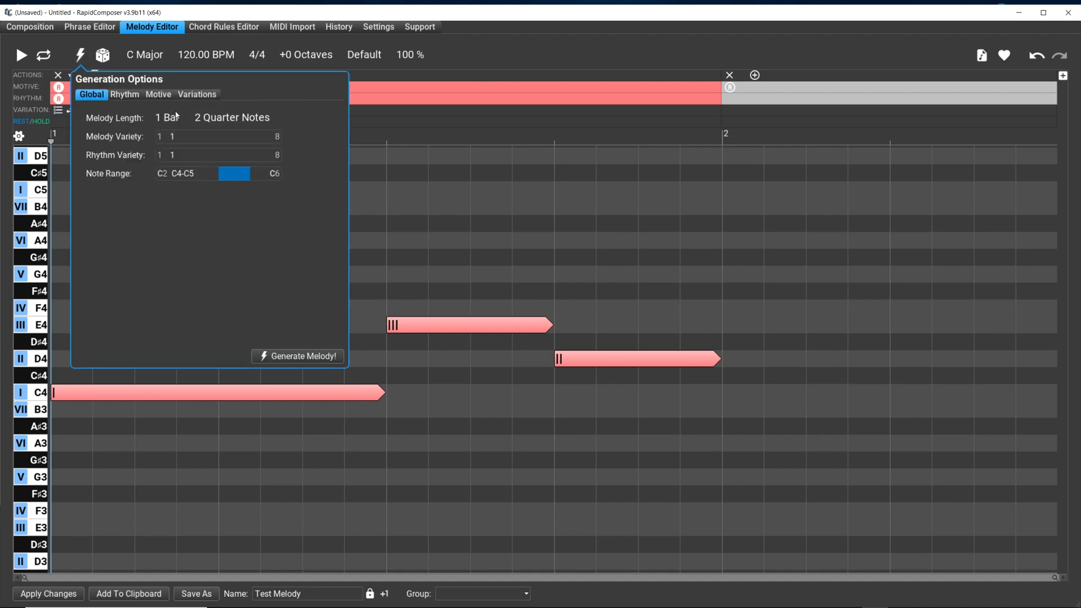
pyautogui.moveTo(197, 116); pyautogui.dragTo(198, 125)
pyautogui.click(276, 357)
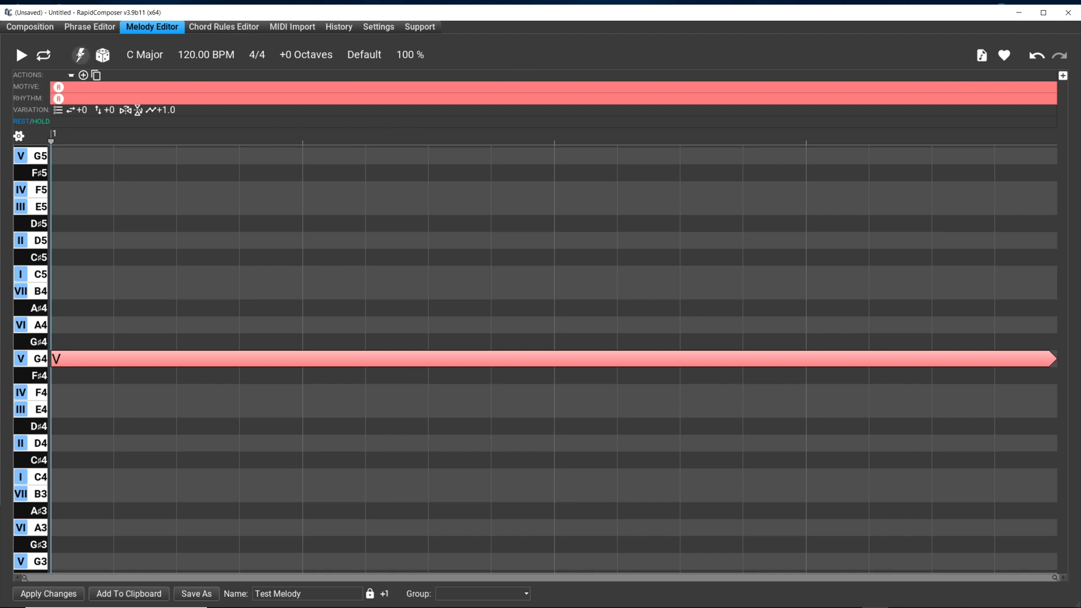
pyautogui.click(80, 55)
pyautogui.click(80, 54)
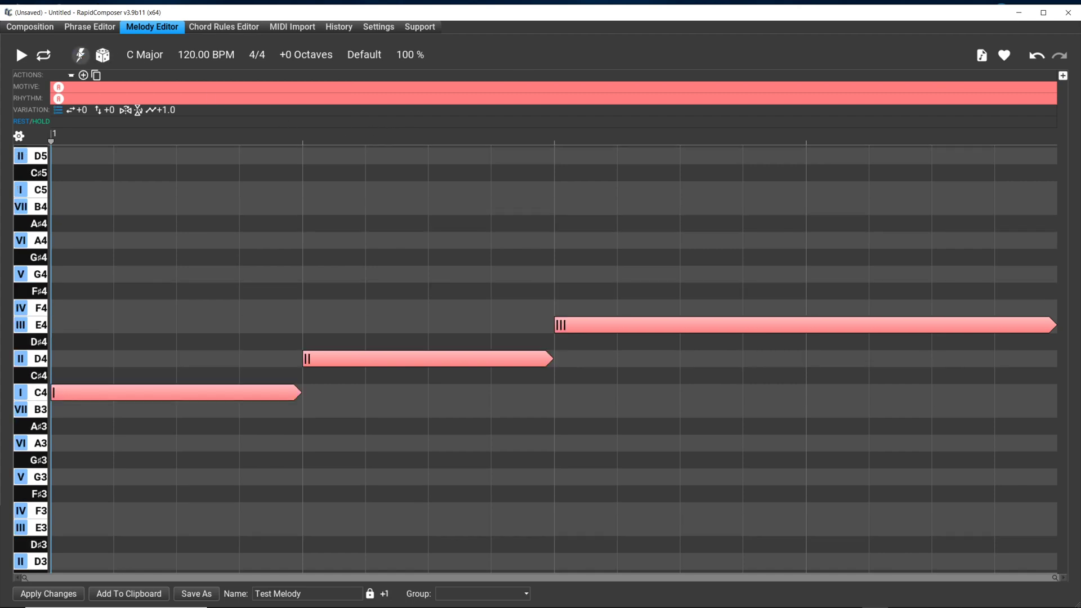
pyautogui.click(80, 55)
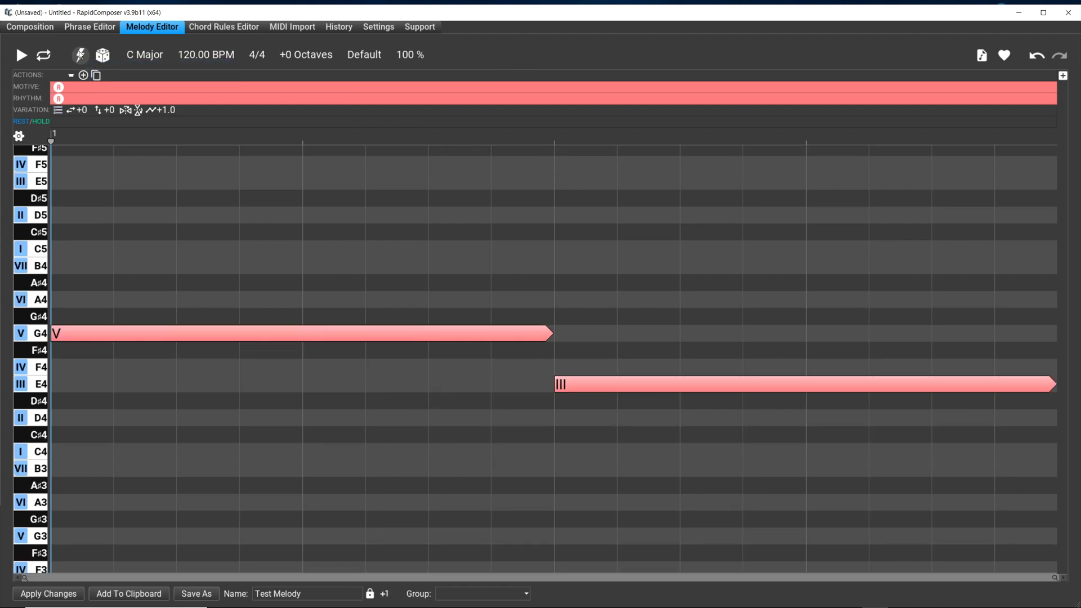
pyautogui.click(80, 55)
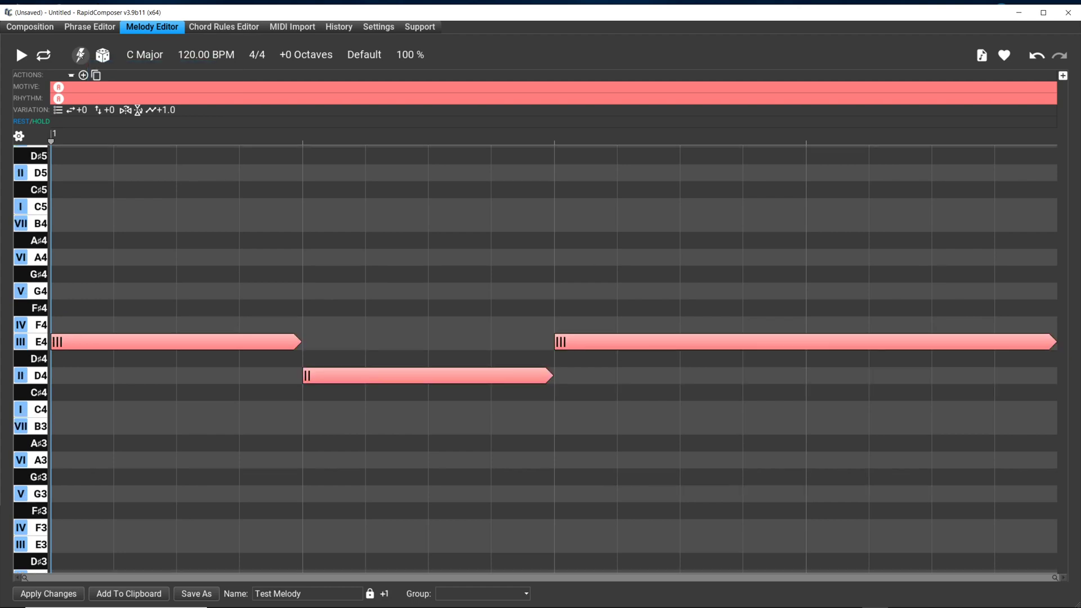
pyautogui.click(80, 55)
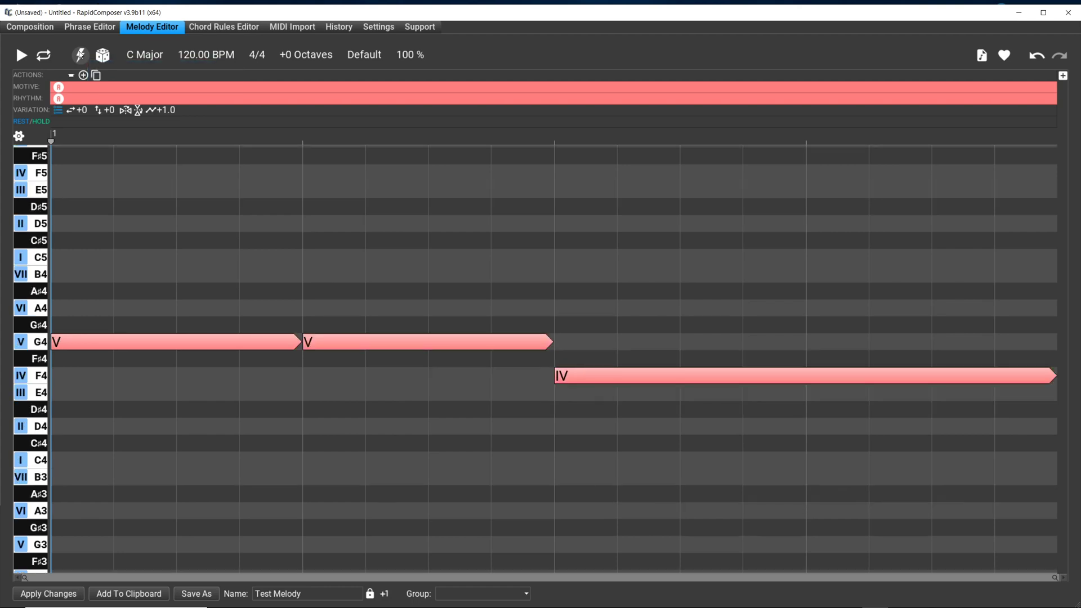
pyautogui.click(80, 55)
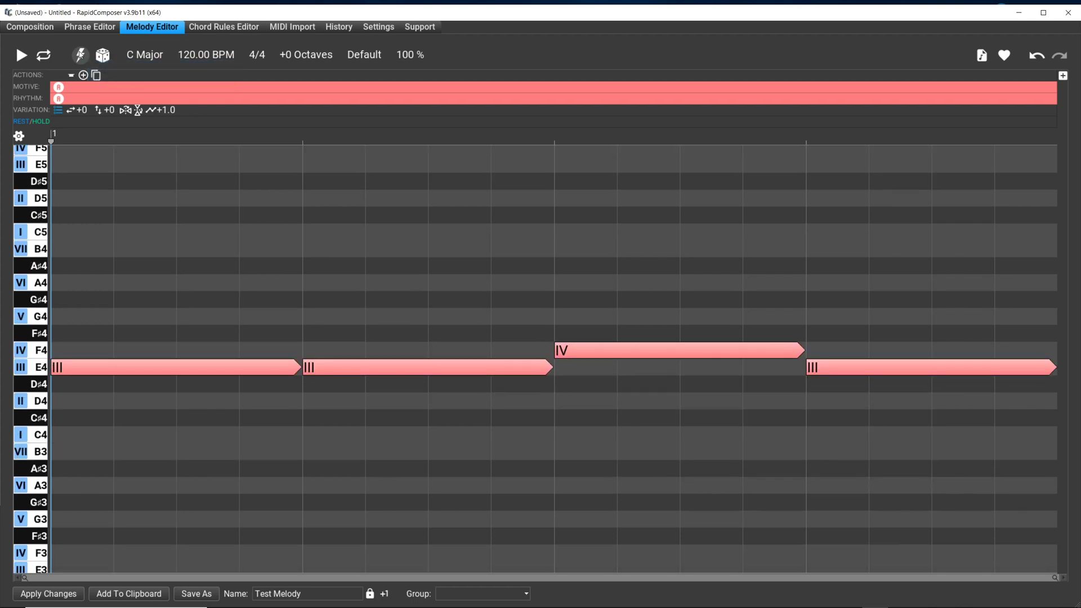
pyautogui.click(80, 55)
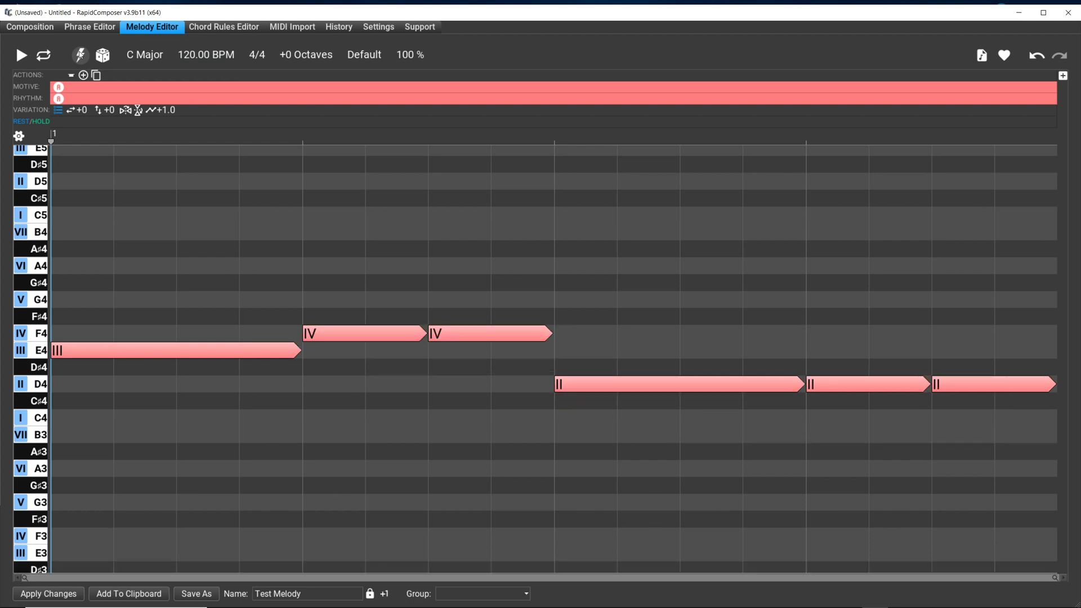
pyautogui.click(80, 54)
pyautogui.click(80, 55)
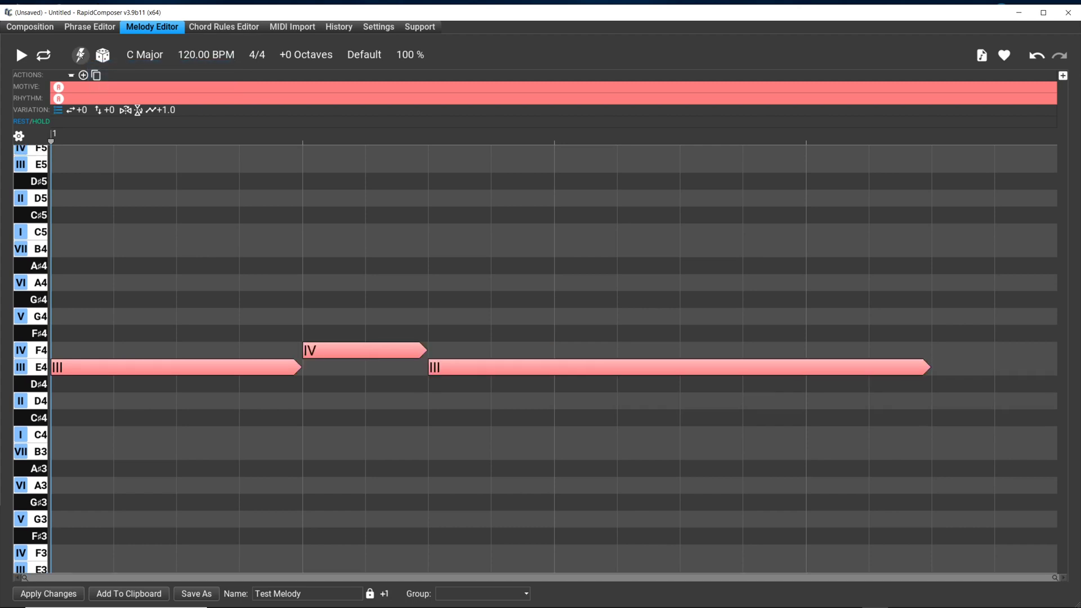
pyautogui.click(80, 55)
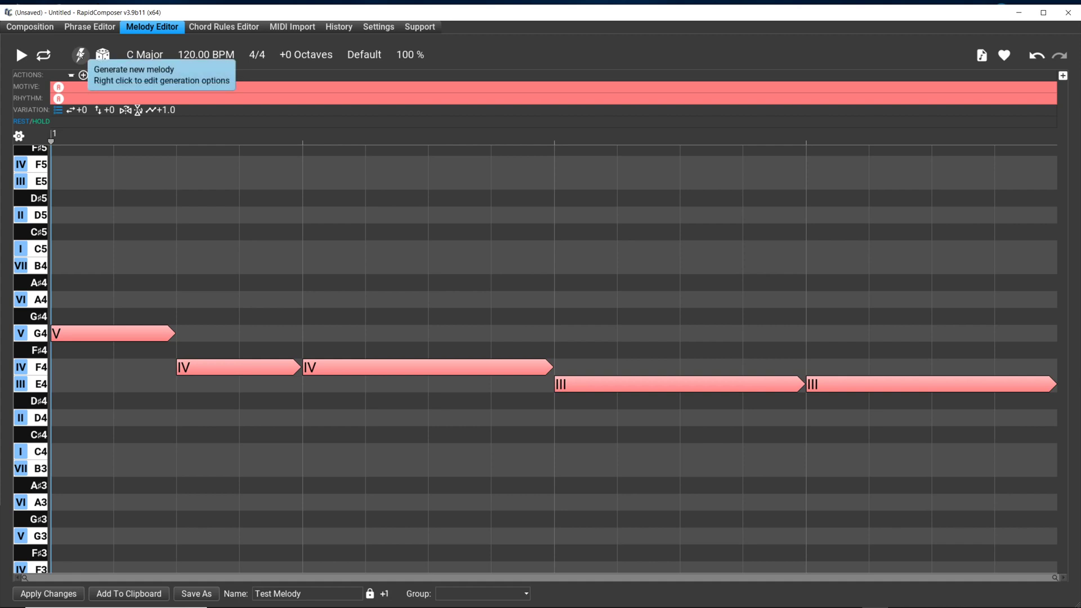
# Play the generated one-bar melody to preview it
pyautogui.click(21, 55)
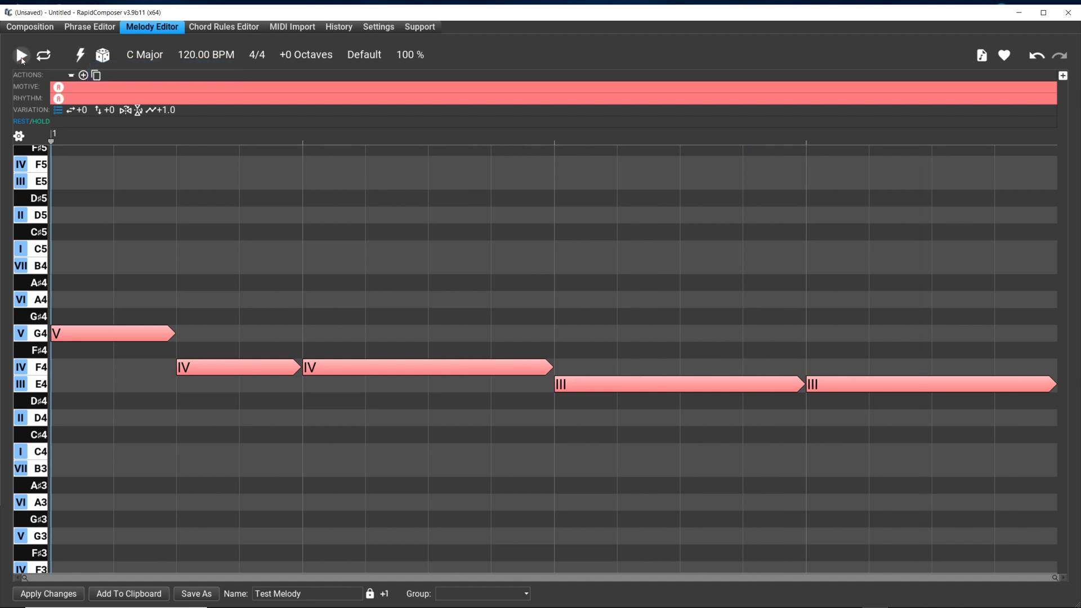
pyautogui.click(21, 56)
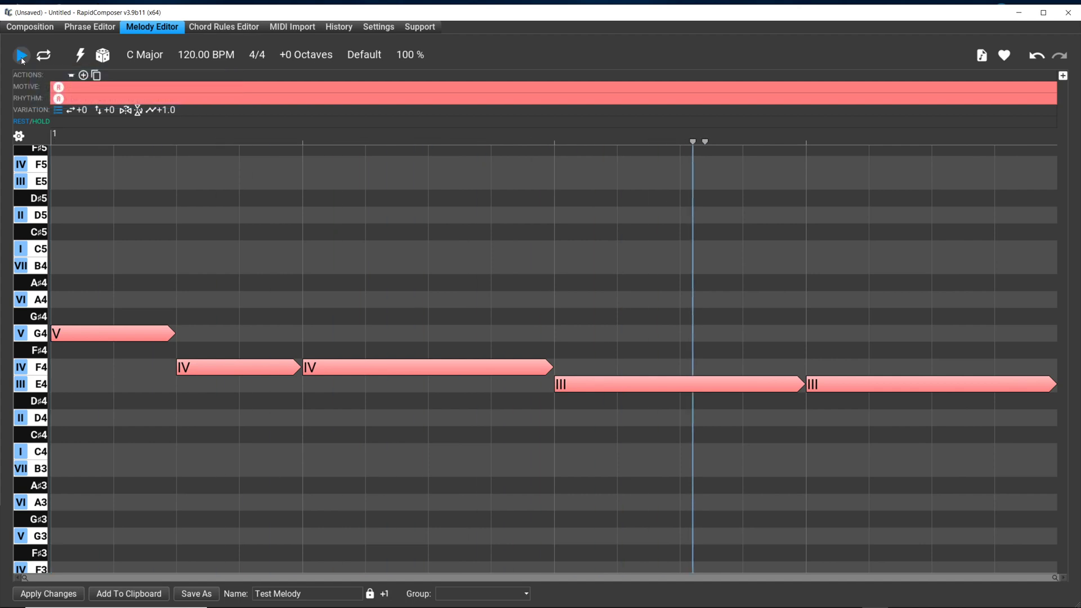
pyautogui.click(21, 56)
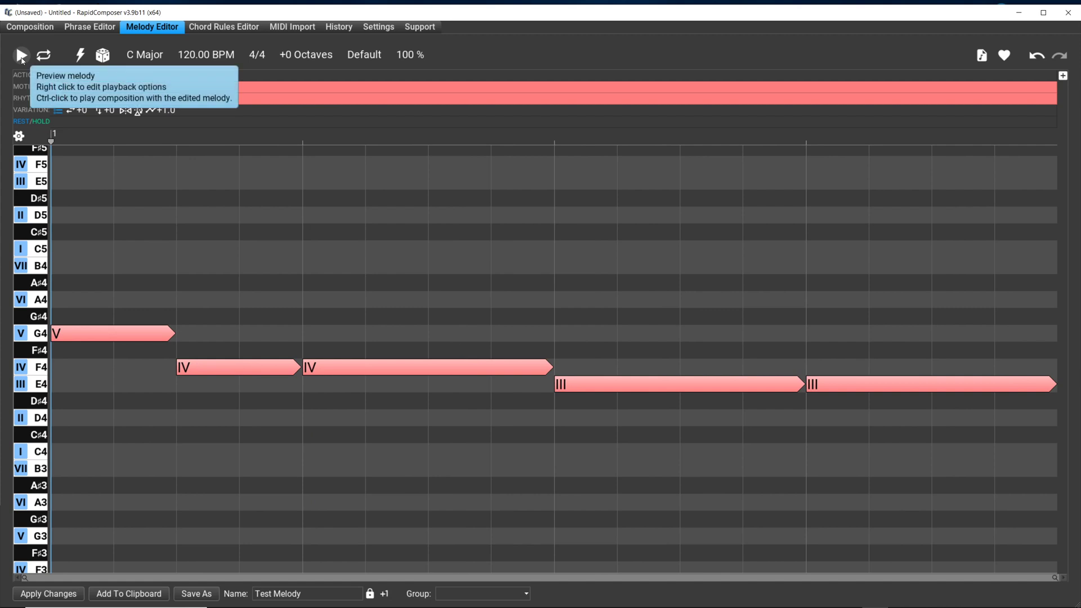
# Generate another series of one-bar melodies with the current length, variety and note range settings
pyautogui.click(80, 56)
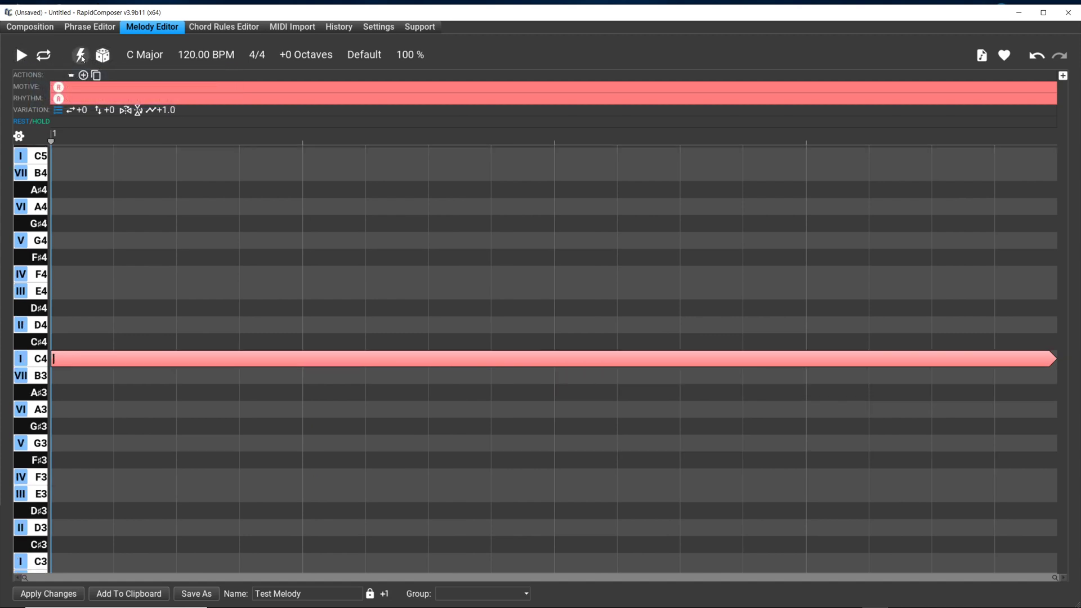
pyautogui.click(82, 56)
pyautogui.click(81, 57)
pyautogui.click(82, 57)
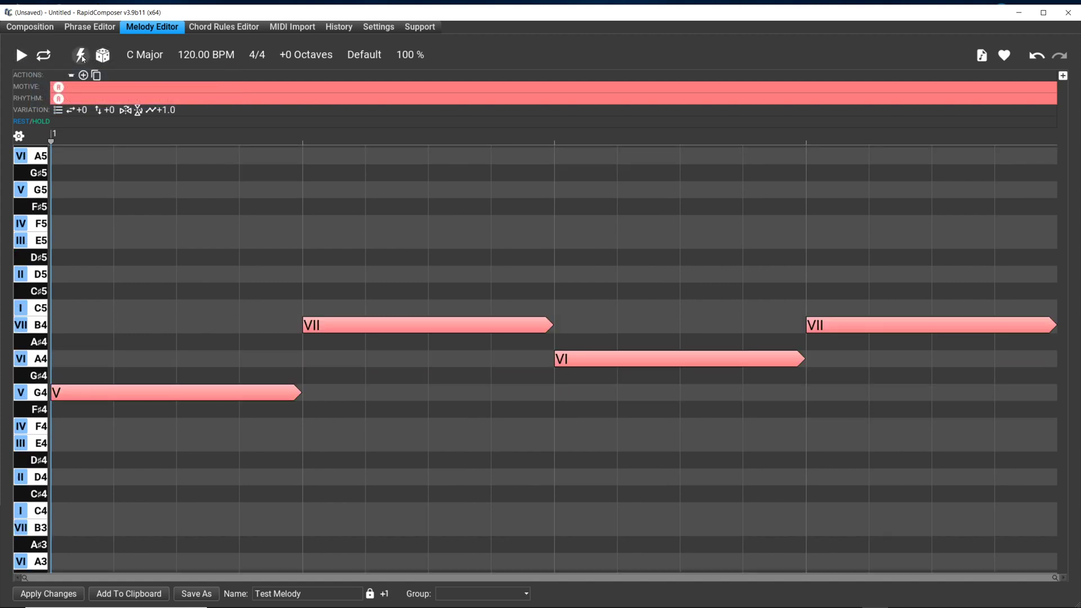
pyautogui.click(82, 57)
pyautogui.click(82, 56)
pyautogui.click(82, 56)
pyautogui.click(81, 57)
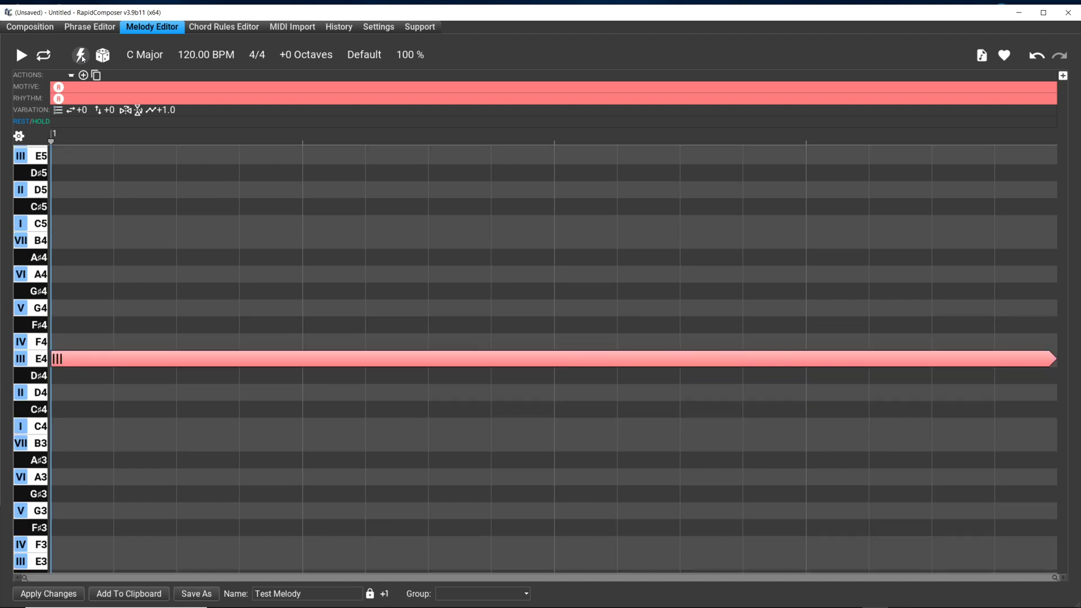
pyautogui.click(82, 57)
pyautogui.click(81, 57)
pyautogui.click(81, 57)
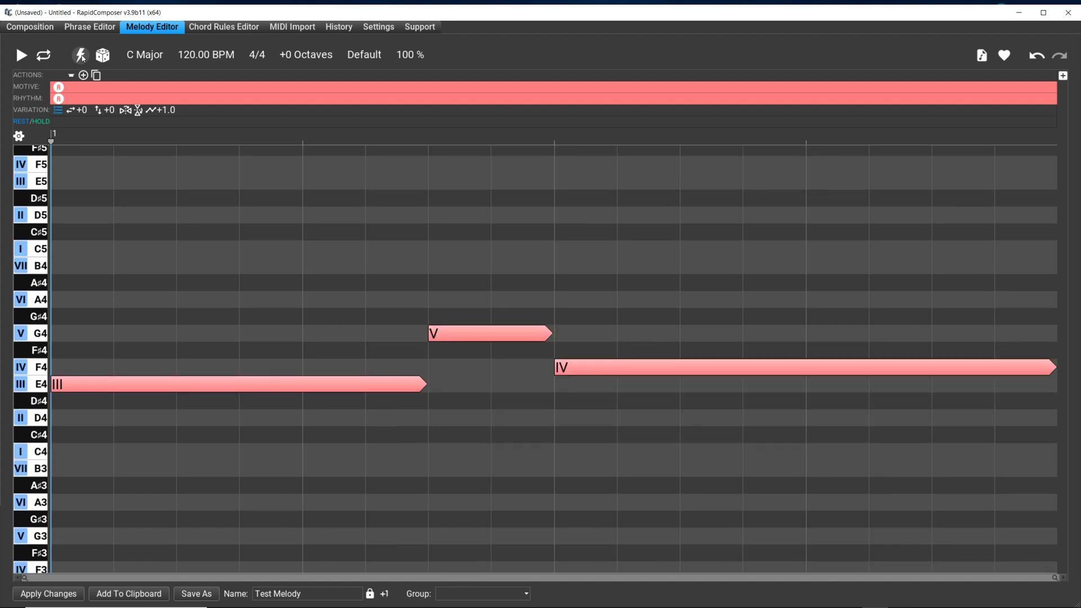
pyautogui.click(81, 57)
pyautogui.click(82, 57)
pyautogui.click(82, 57)
pyautogui.click(81, 56)
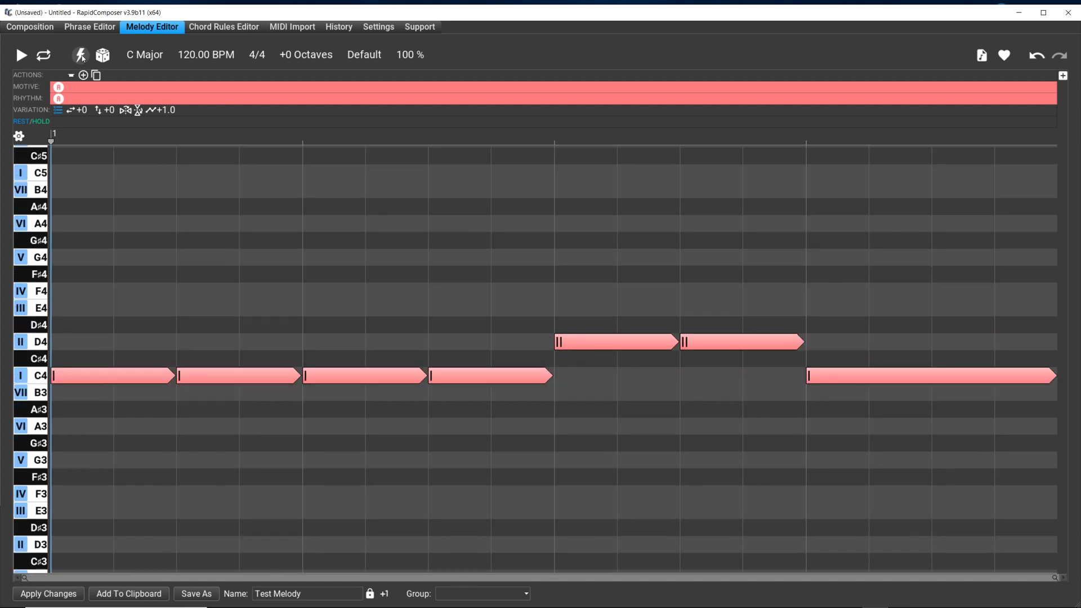
pyautogui.click(82, 56)
pyautogui.click(82, 56)
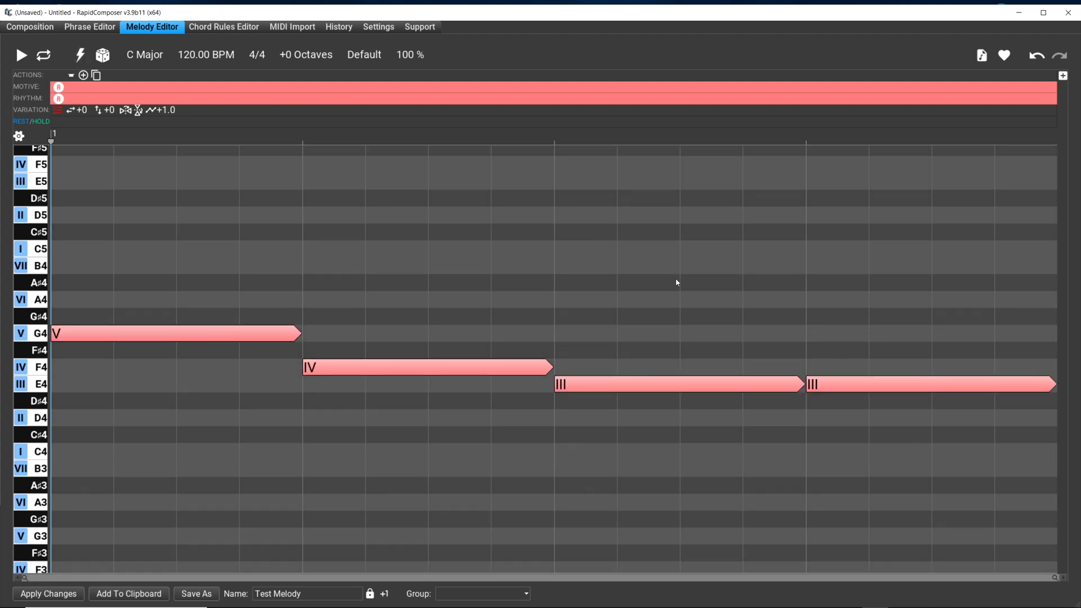
pyautogui.hotkey('ctrl', 'z')
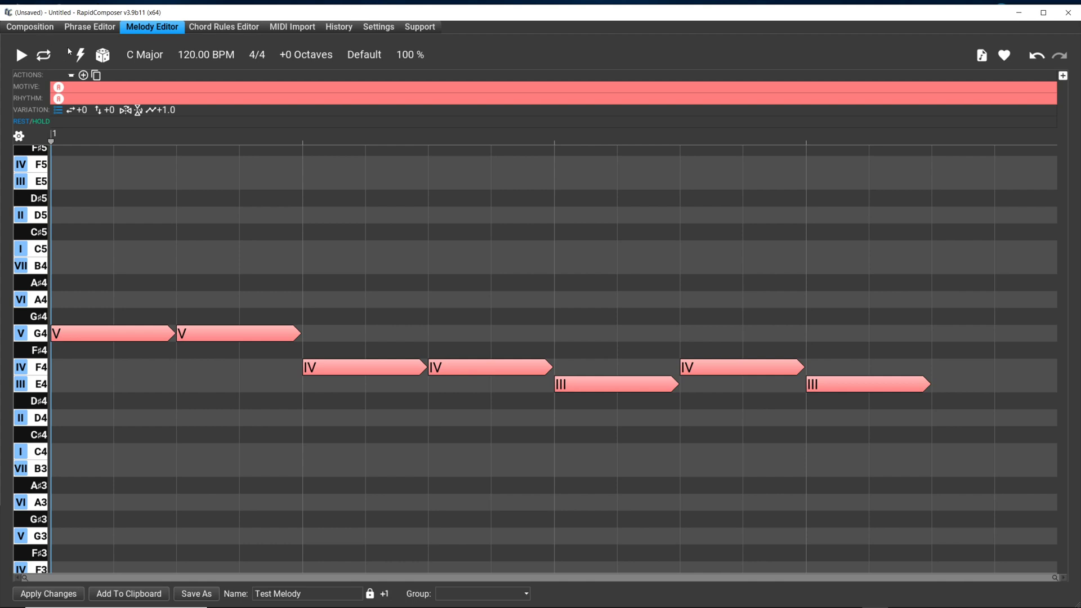
# Set the melody variety to 4 in the generation options and generate a new one-bar melody
pyautogui.click(80, 54)
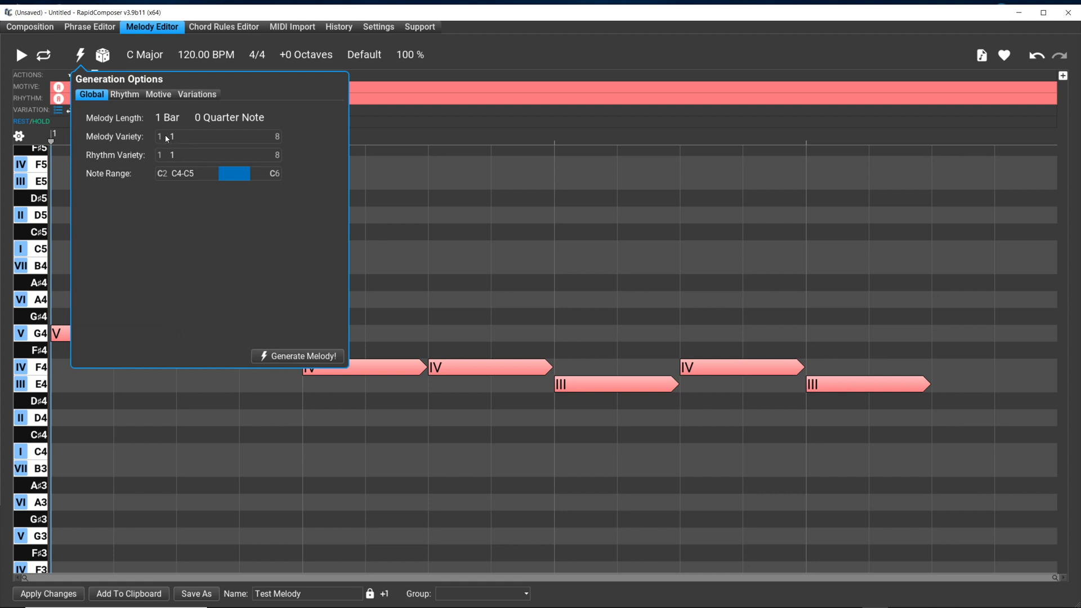
pyautogui.moveTo(161, 139); pyautogui.dragTo(210, 140)
pyautogui.click(311, 355)
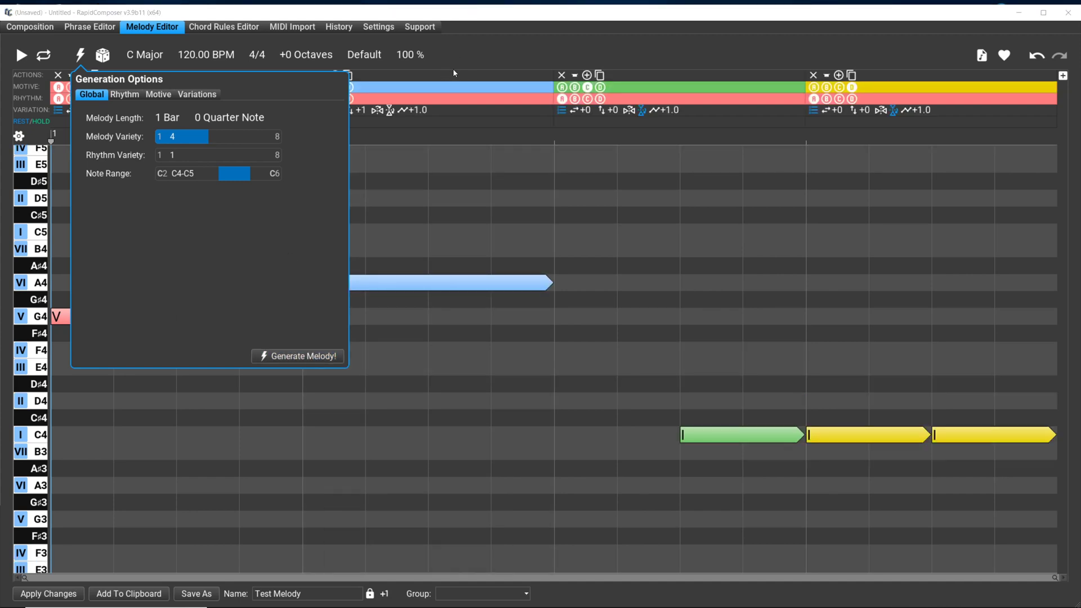
pyautogui.click(470, 73)
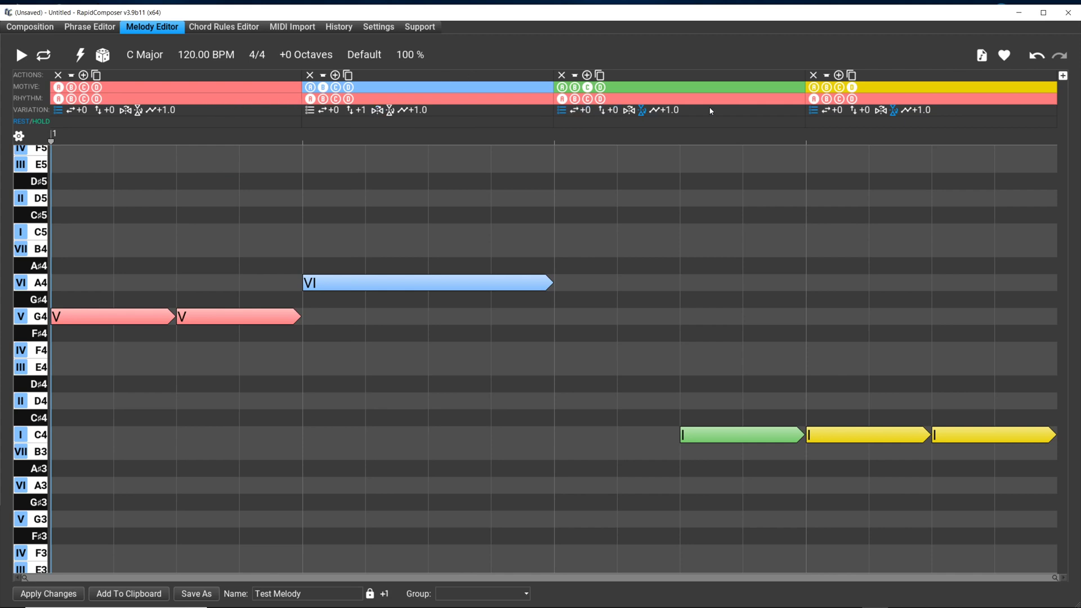
pyautogui.moveTo(711, 111)
pyautogui.moveTo(81, 63)
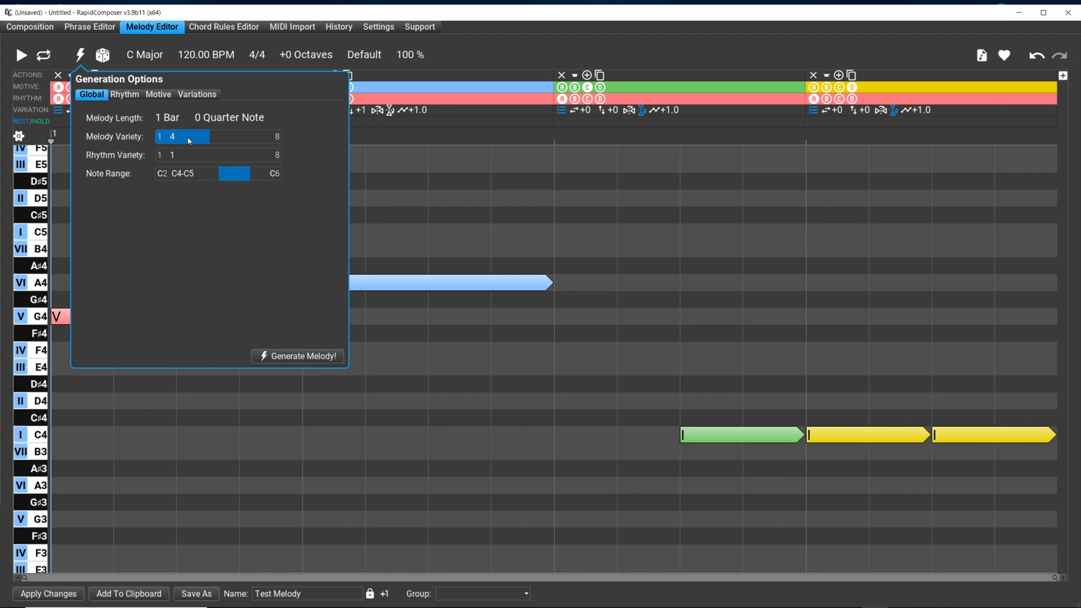
pyautogui.moveTo(189, 141)
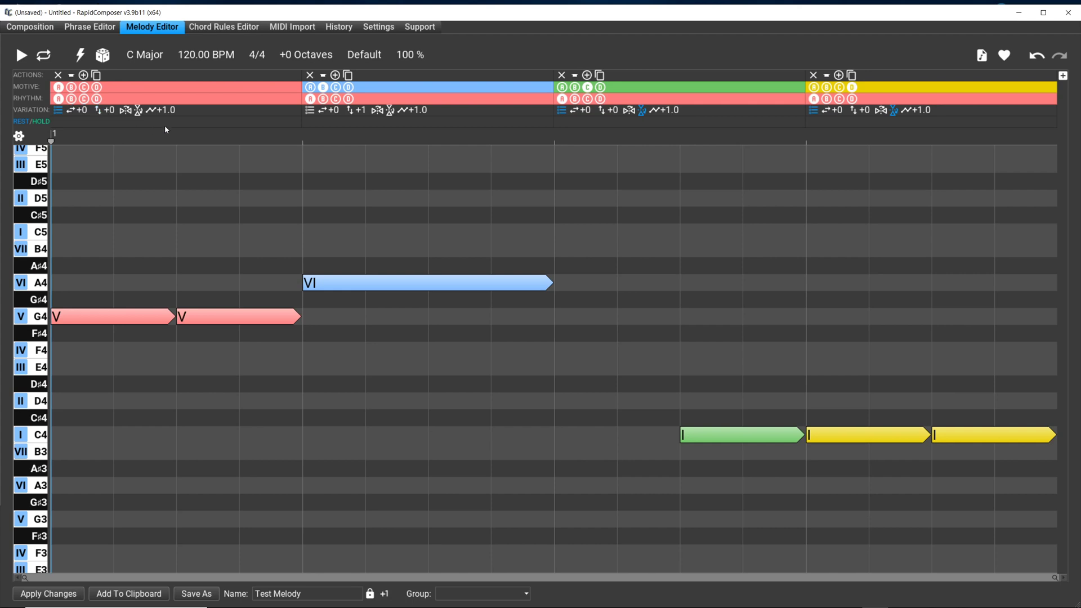
pyautogui.click(80, 56)
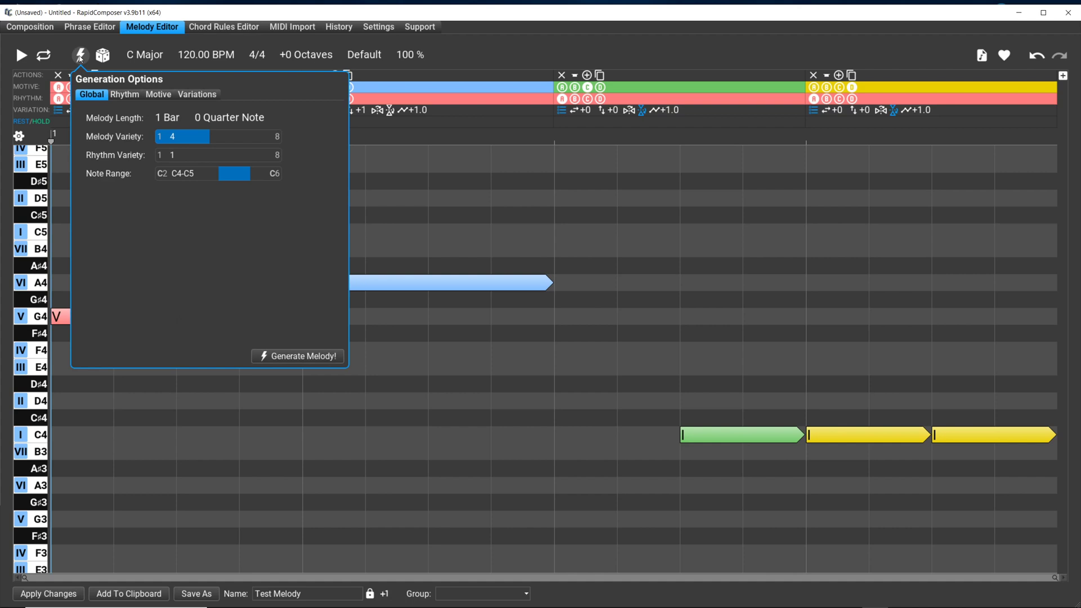
pyautogui.click(491, 53)
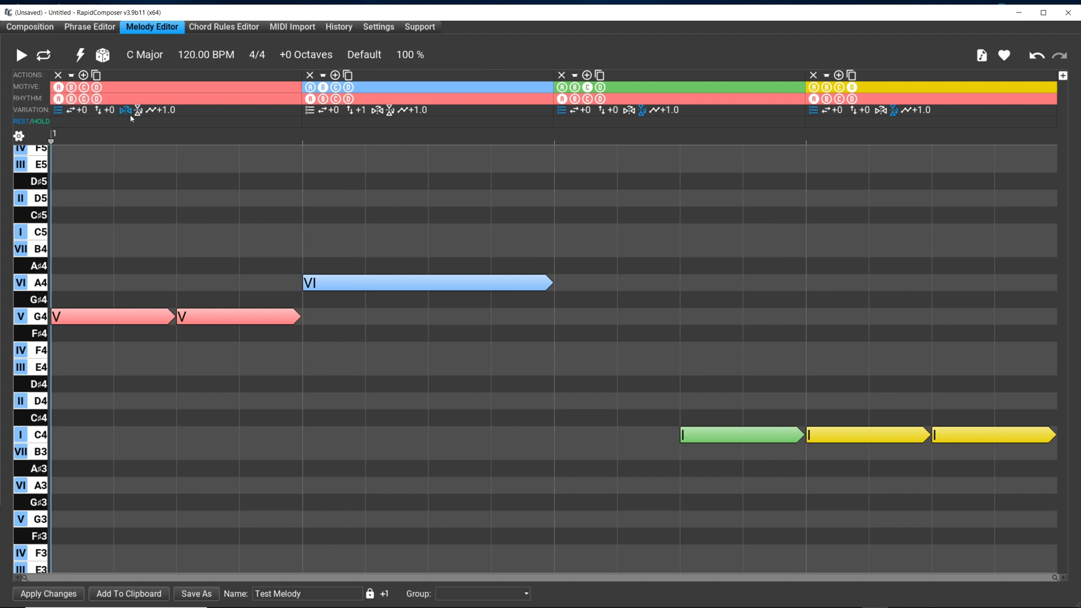
# Try the rhythm choices B, C and D on the first section and leave its rhythm on A
pyautogui.click(59, 99)
pyautogui.click(83, 99)
pyautogui.click(97, 99)
pyautogui.click(60, 100)
pyautogui.click(71, 99)
pyautogui.click(84, 99)
pyautogui.click(97, 99)
pyautogui.click(60, 100)
# Set the rhythm variety to 4 alongside the melody variety of 4 and generate a new melody
pyautogui.click(79, 55)
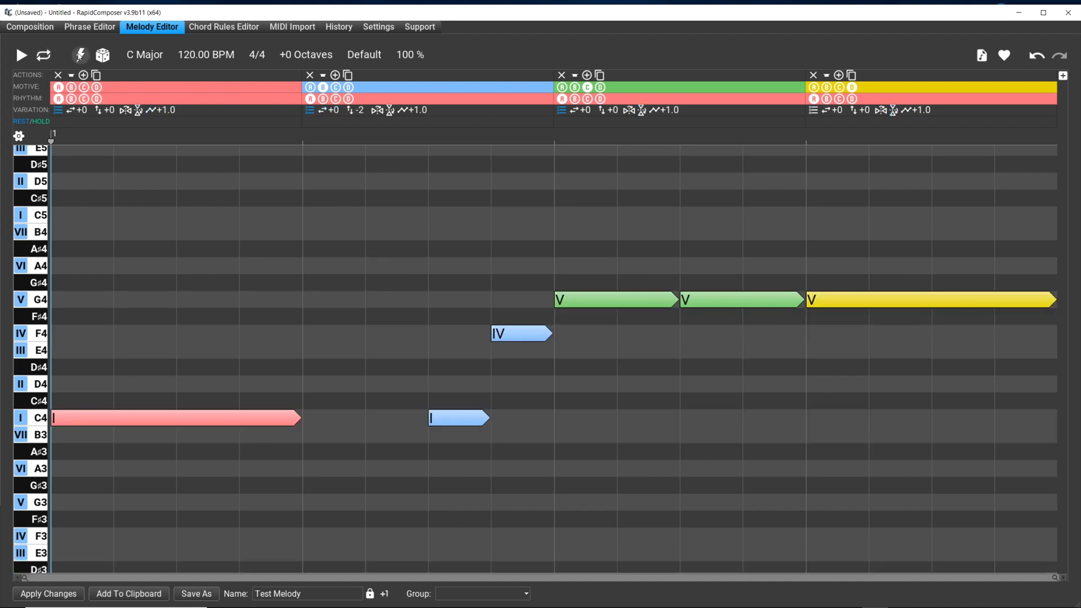
pyautogui.moveTo(79, 55)
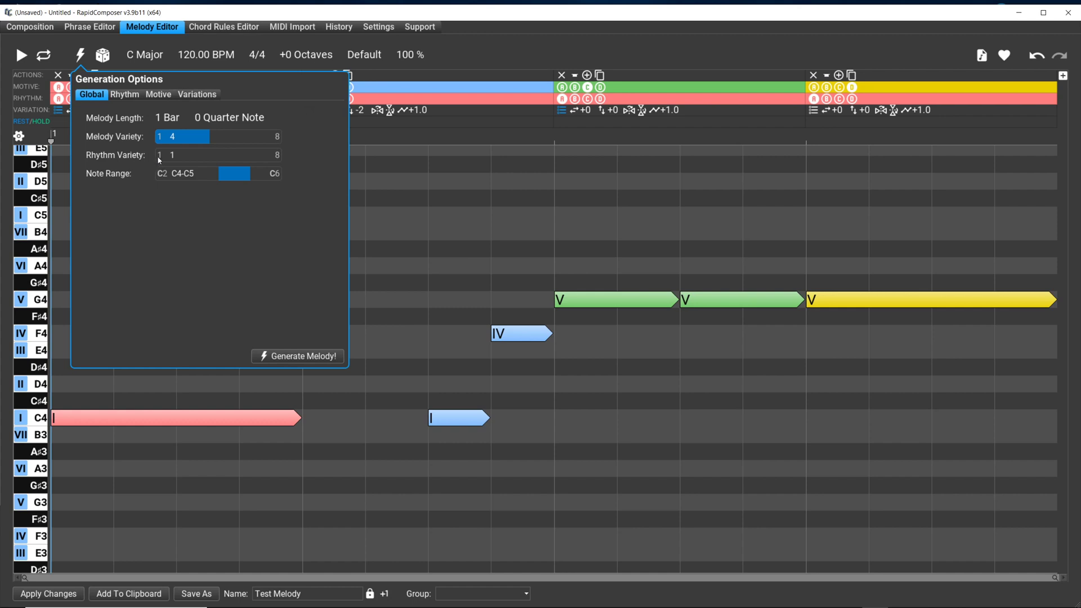
pyautogui.moveTo(159, 160); pyautogui.dragTo(213, 162)
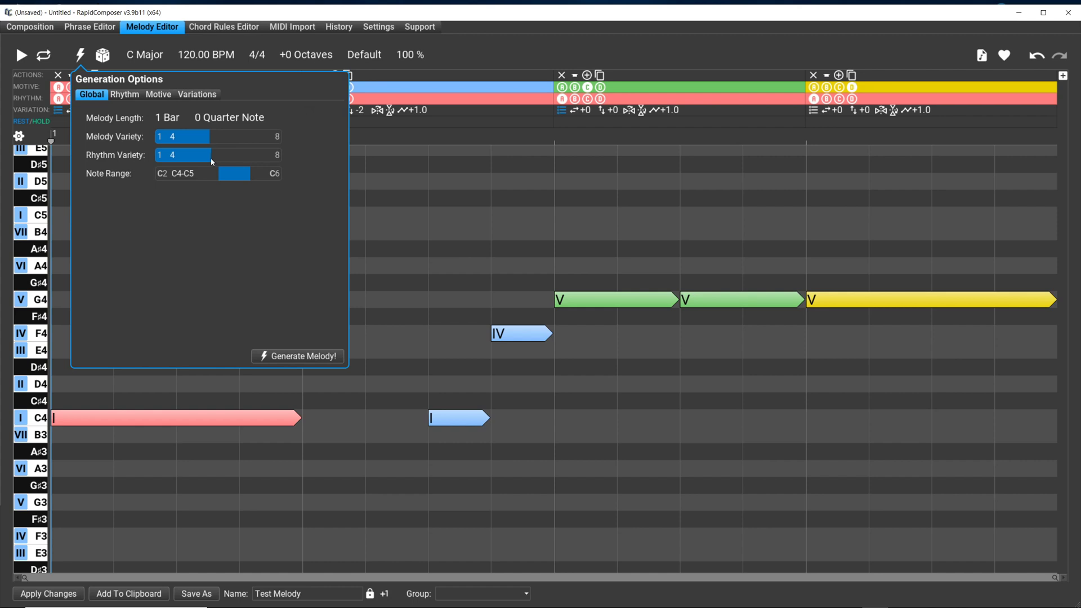
pyautogui.click(283, 361)
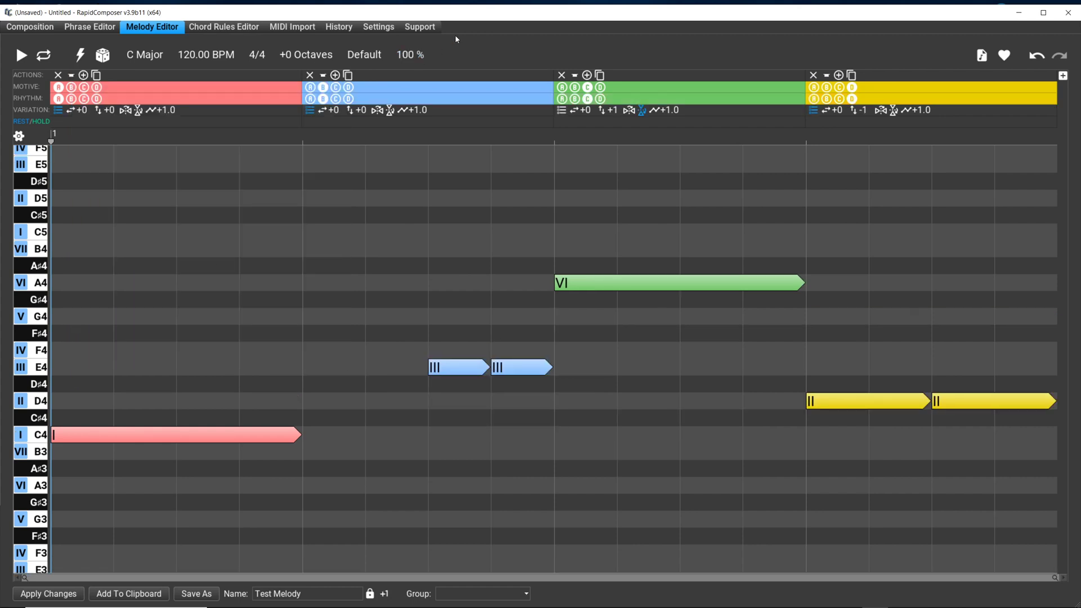
# Switch the first section's rhythm through B, C and D, and return it to A
pyautogui.click(70, 102)
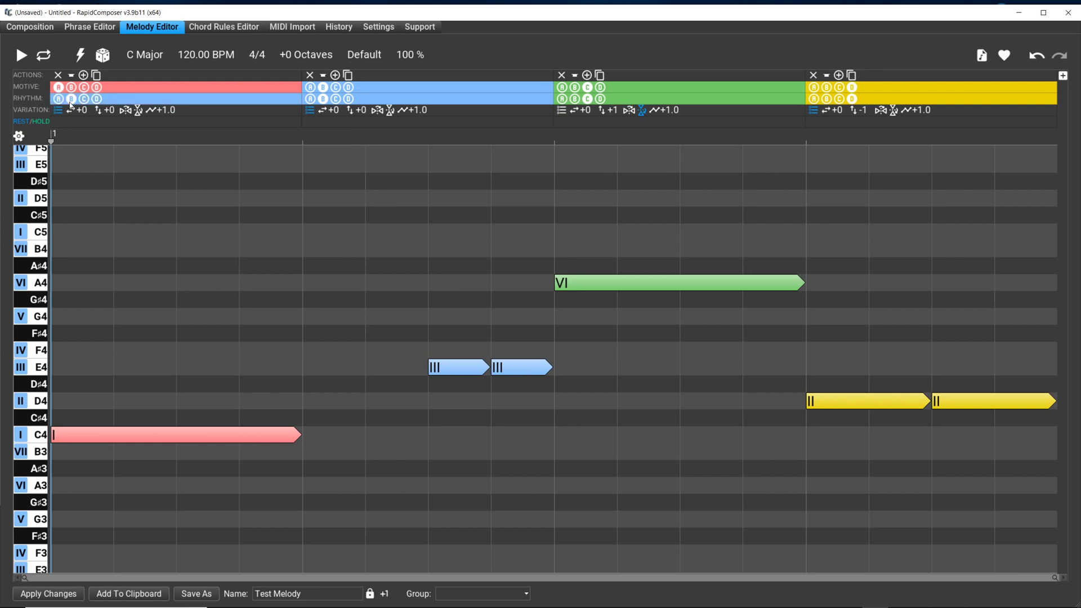
pyautogui.click(84, 99)
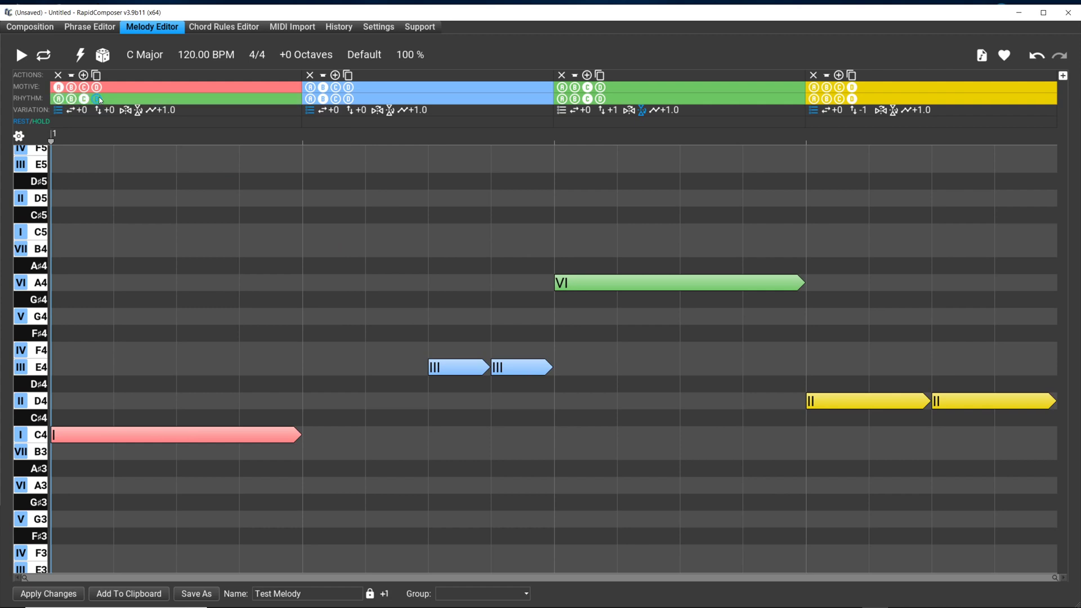
pyautogui.click(97, 99)
pyautogui.click(58, 99)
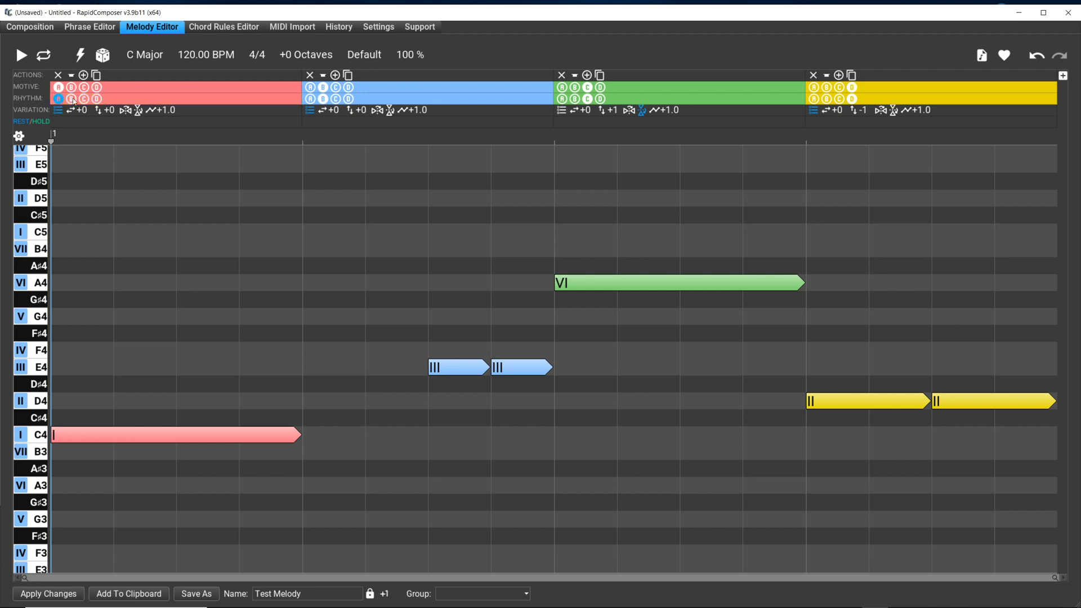
# Cycle the second section's rhythm through A, B, C and D, and set it to A
pyautogui.click(310, 100)
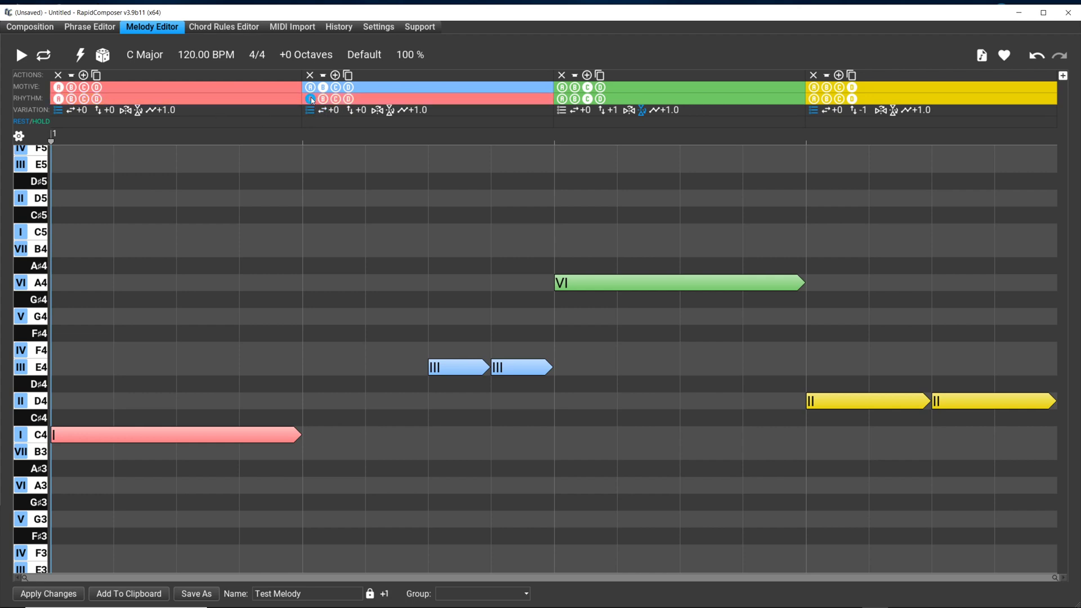
pyautogui.click(323, 99)
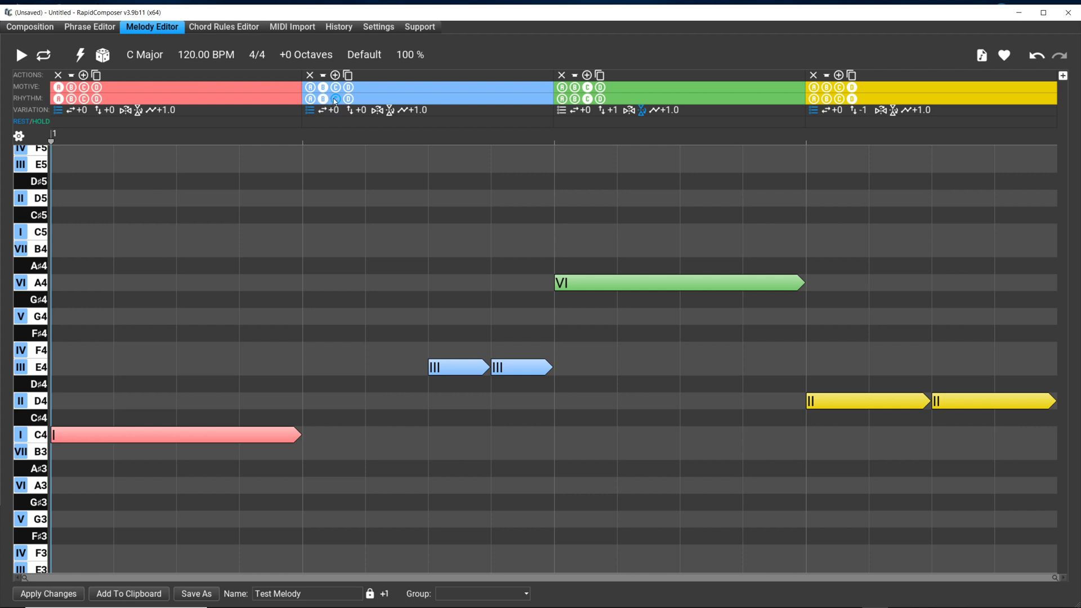
pyautogui.click(335, 99)
pyautogui.click(349, 99)
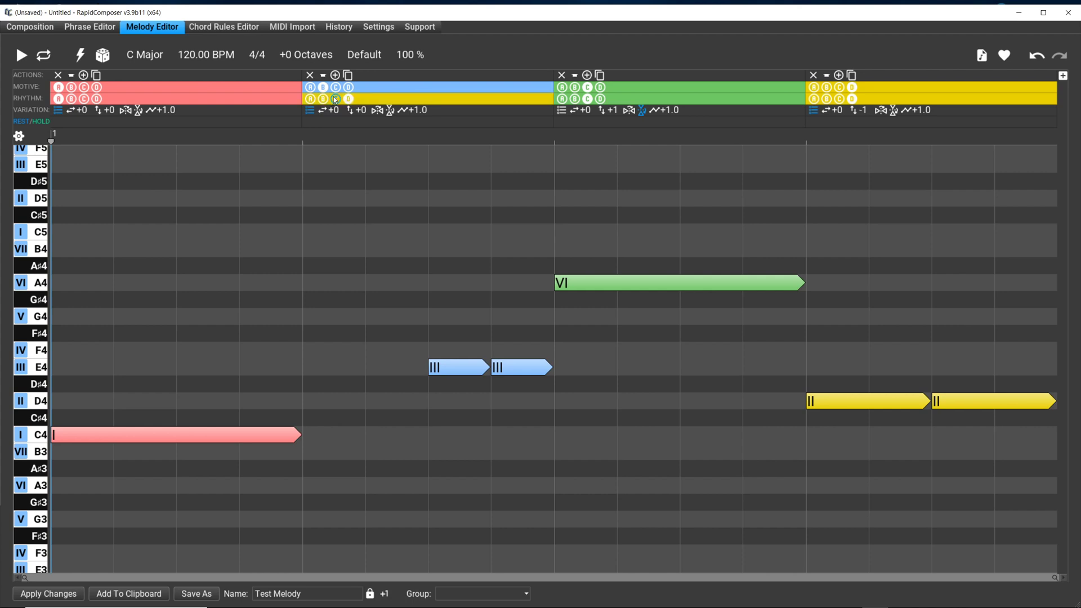
pyautogui.click(310, 100)
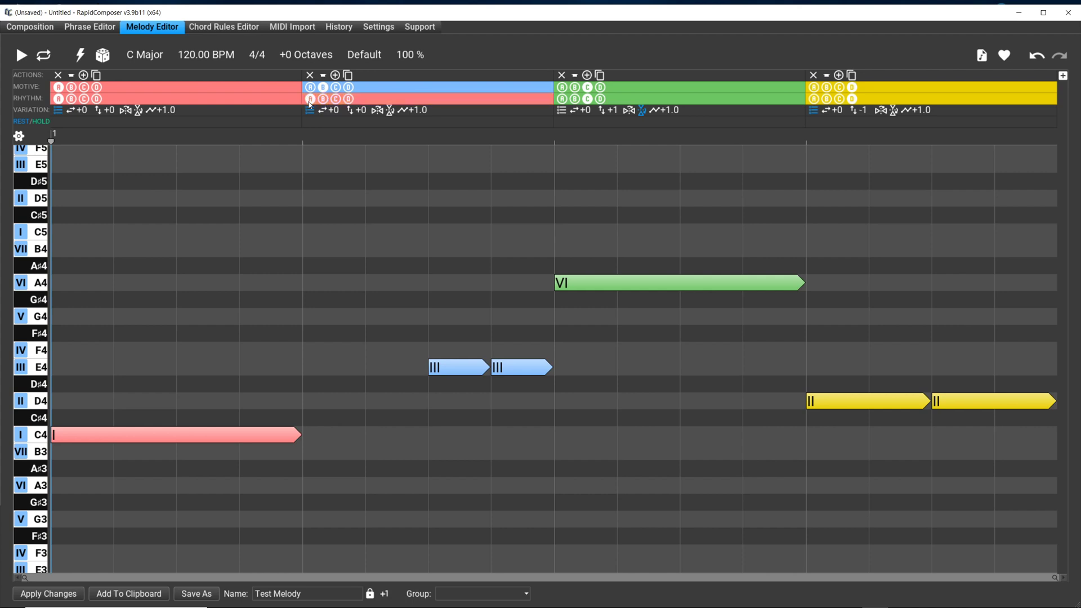
# Switch the third section's rhythm through B and C, and set it to D
pyautogui.click(574, 100)
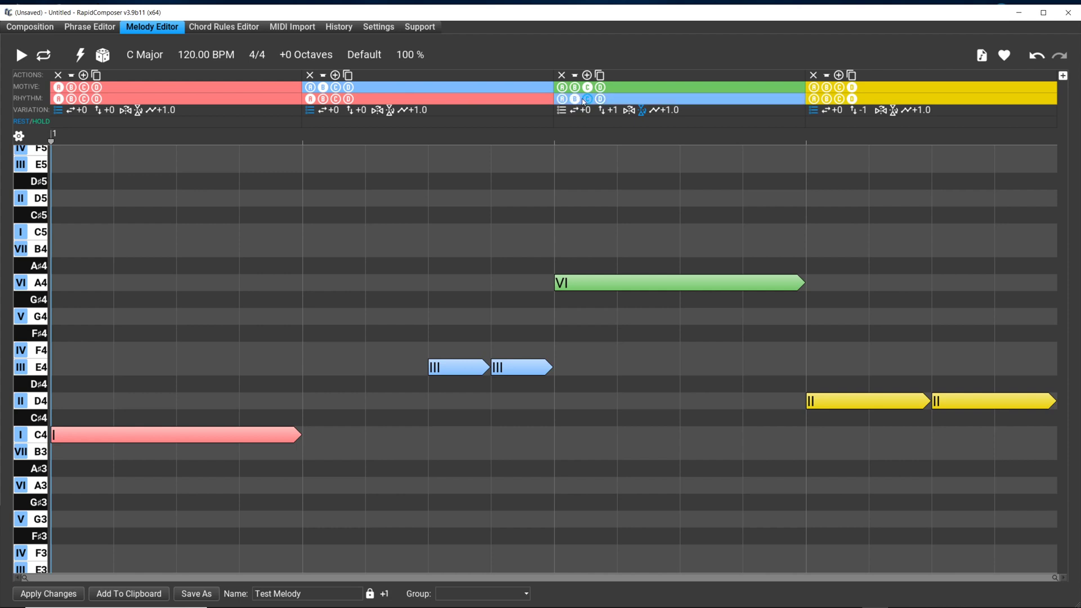
pyautogui.click(587, 99)
pyautogui.click(599, 100)
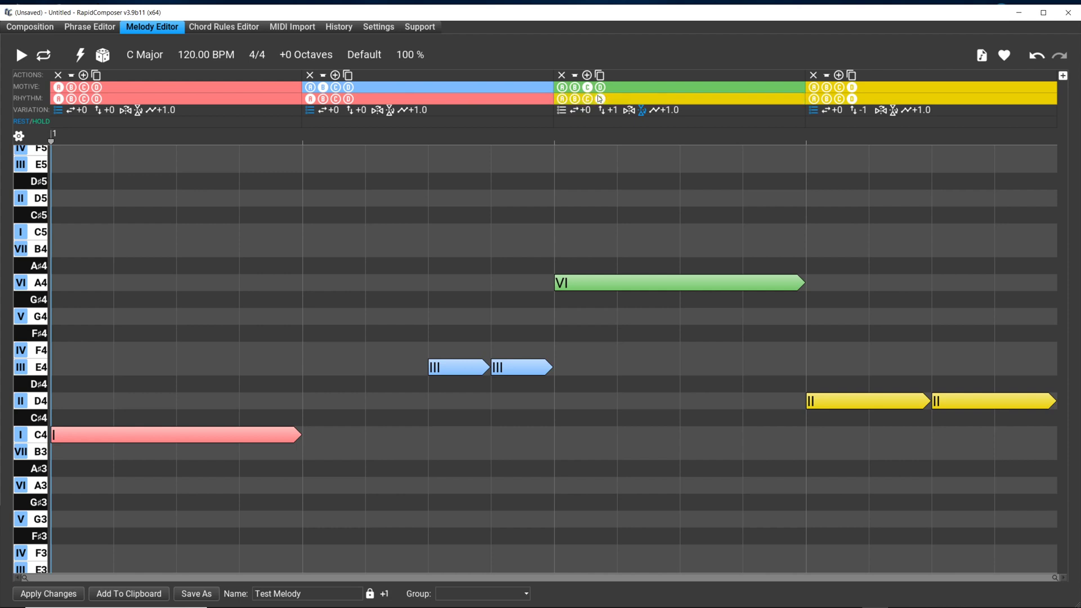
# Try rhythms A, B and C on the fourth section and return it to rhythm D
pyautogui.click(814, 99)
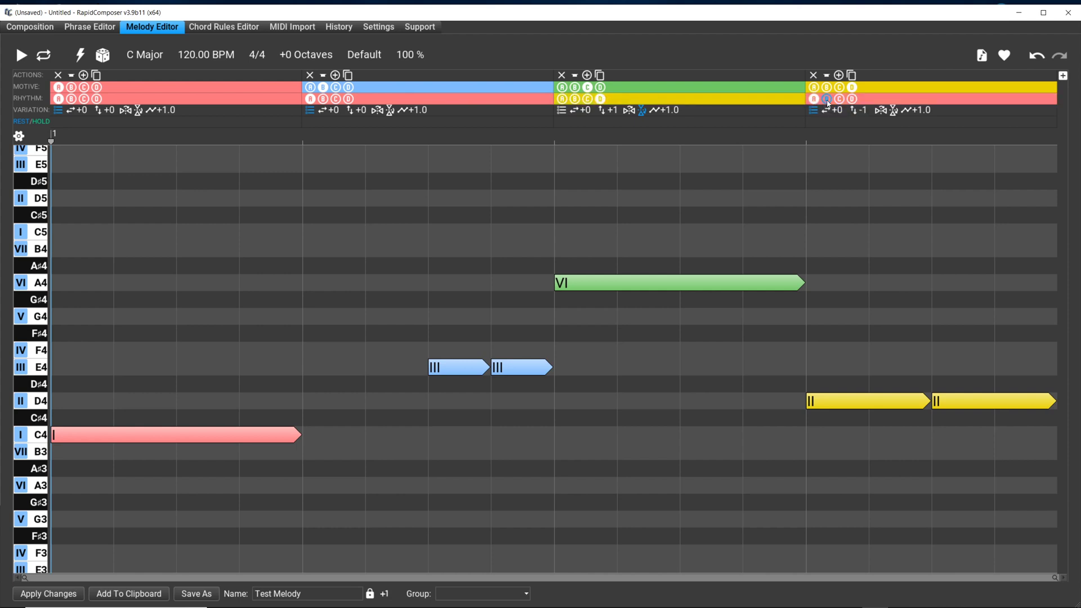
pyautogui.click(826, 100)
pyautogui.click(839, 99)
pyautogui.click(852, 99)
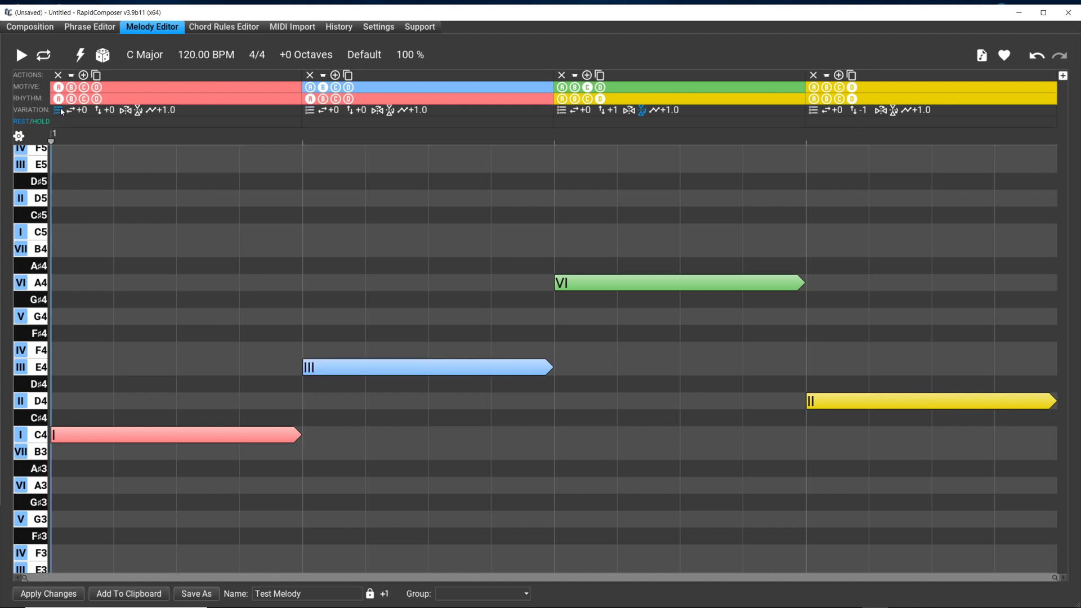
# Review the rhythm and note variation options available for the first section
pyautogui.click(59, 110)
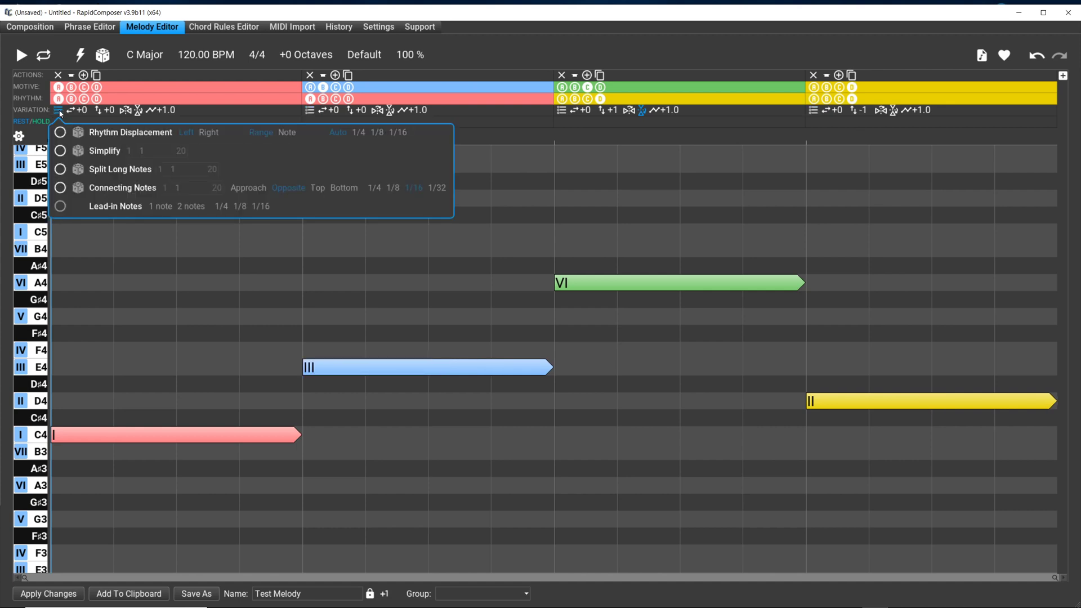
pyautogui.click(58, 112)
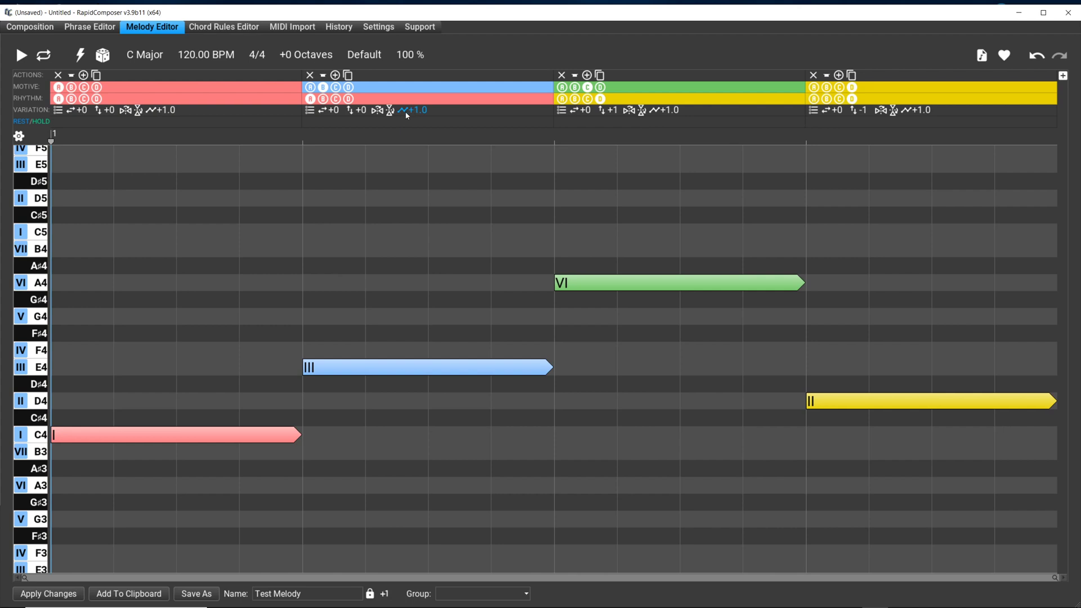
# Change the second section's +1.0 variation value to +0.1 and reset that section's variations
pyautogui.scroll(-4, 402, 112)
pyautogui.moveTo(402, 117); pyautogui.dragTo(404, 123)
pyautogui.rightClick(434, 171)
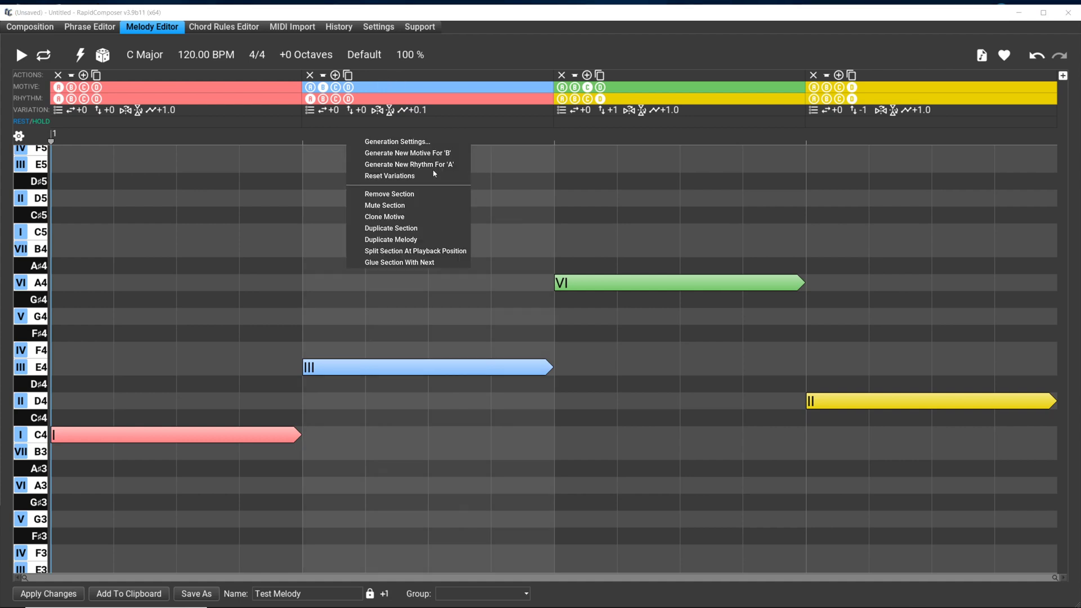
pyautogui.click(391, 178)
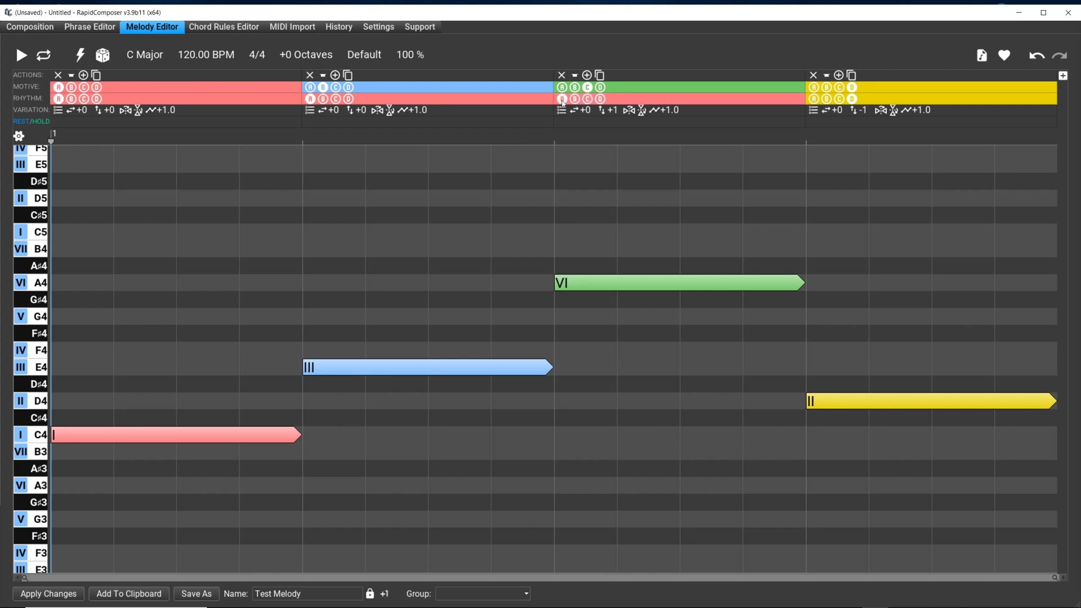
# Assign rhythm C to the third section and rhythm B to the second section
pyautogui.click(587, 98)
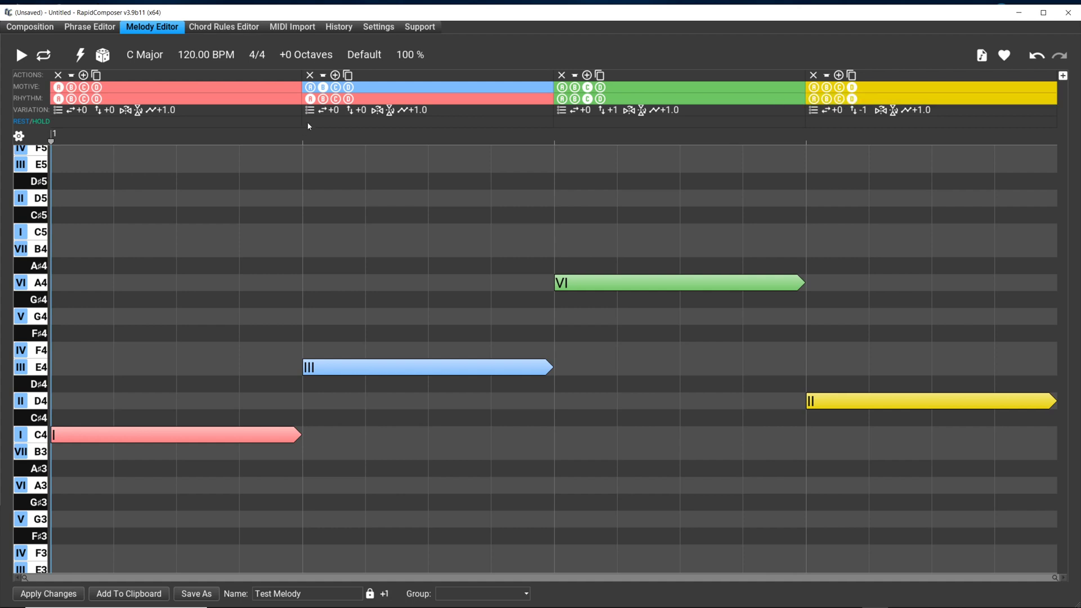
pyautogui.click(324, 98)
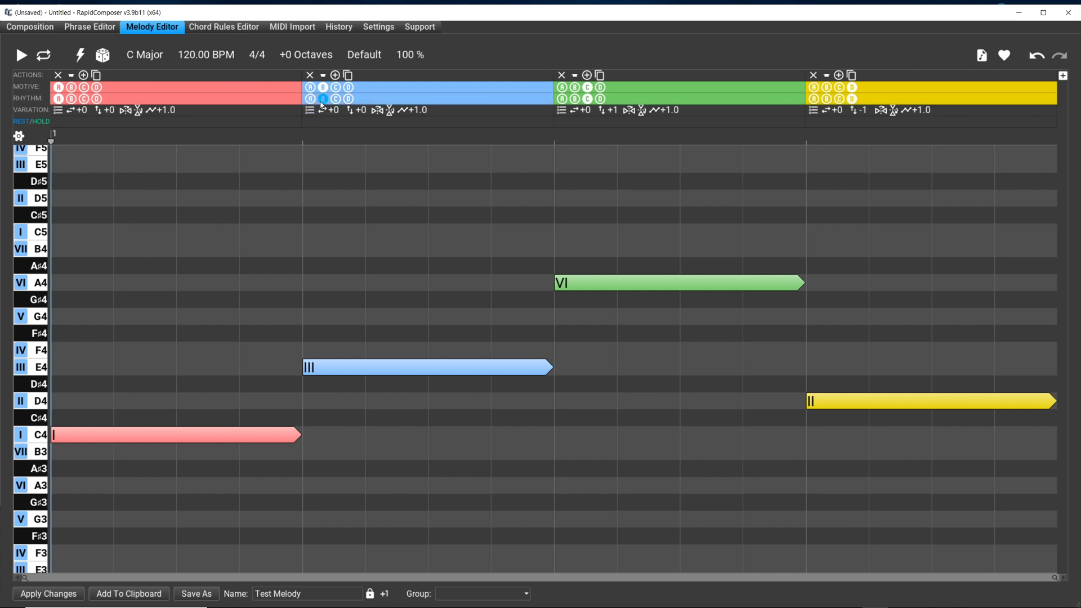
# Assign rhythm C to the first section and generate two new one-bar melodies in succession
pyautogui.click(84, 99)
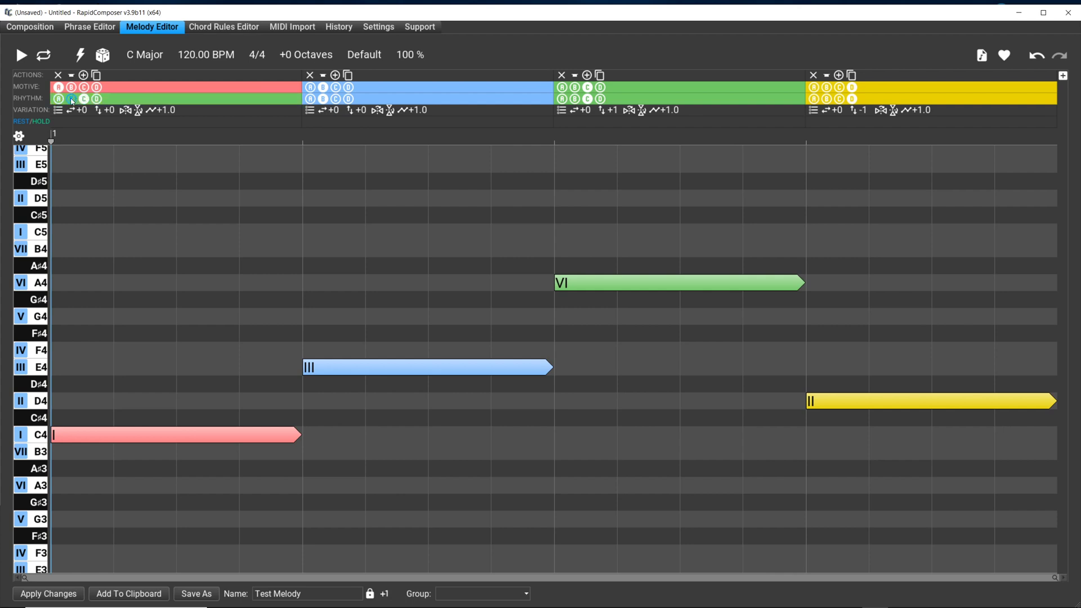
pyautogui.click(80, 55)
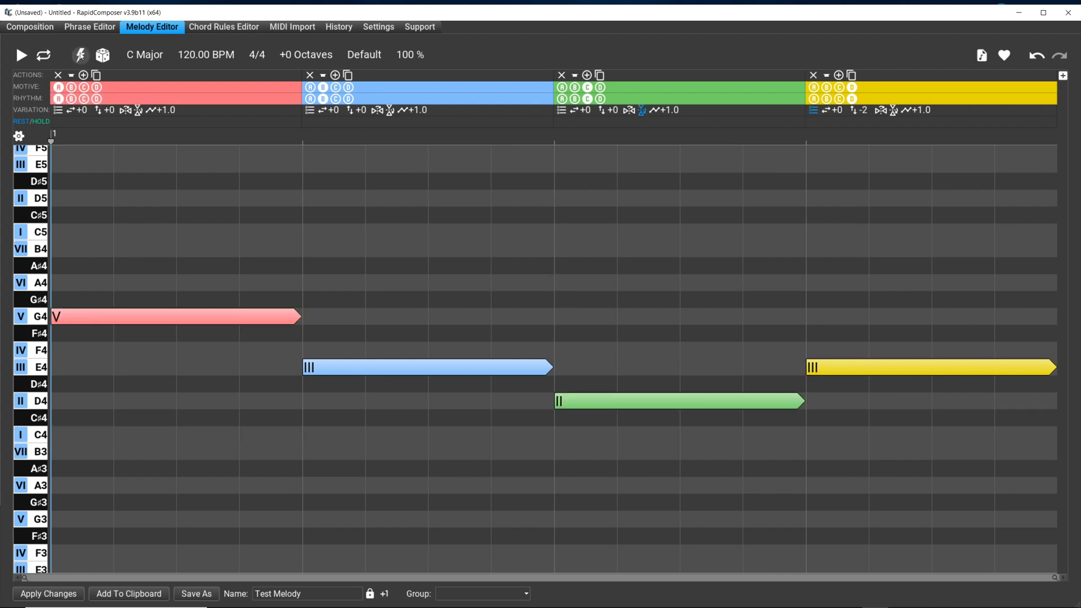
pyautogui.click(80, 54)
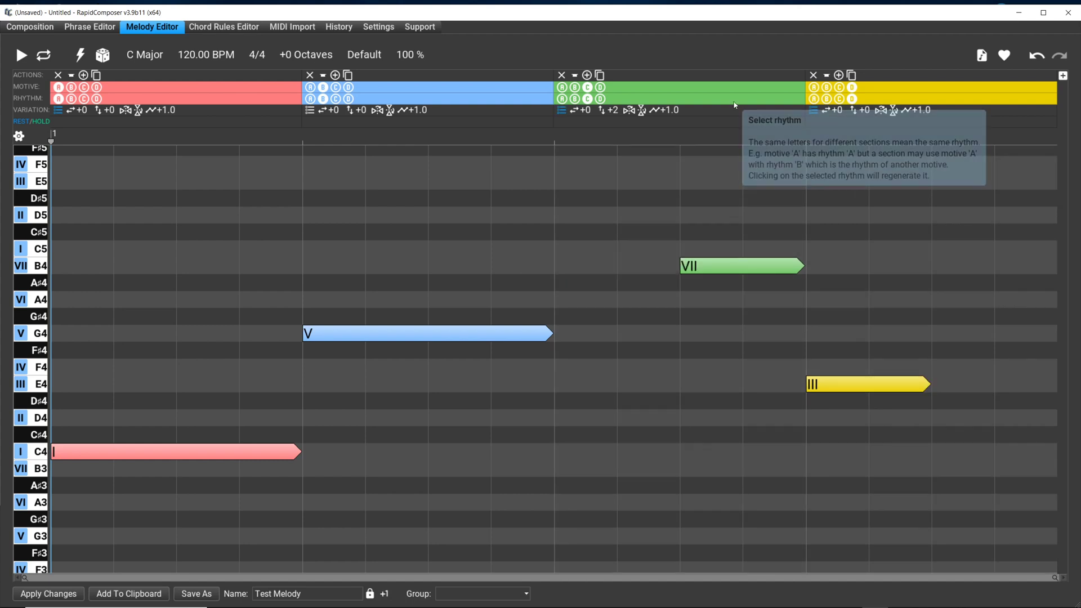
# Try rhythms A, B and C on the fourth section and return it to rhythm D
pyautogui.click(814, 105)
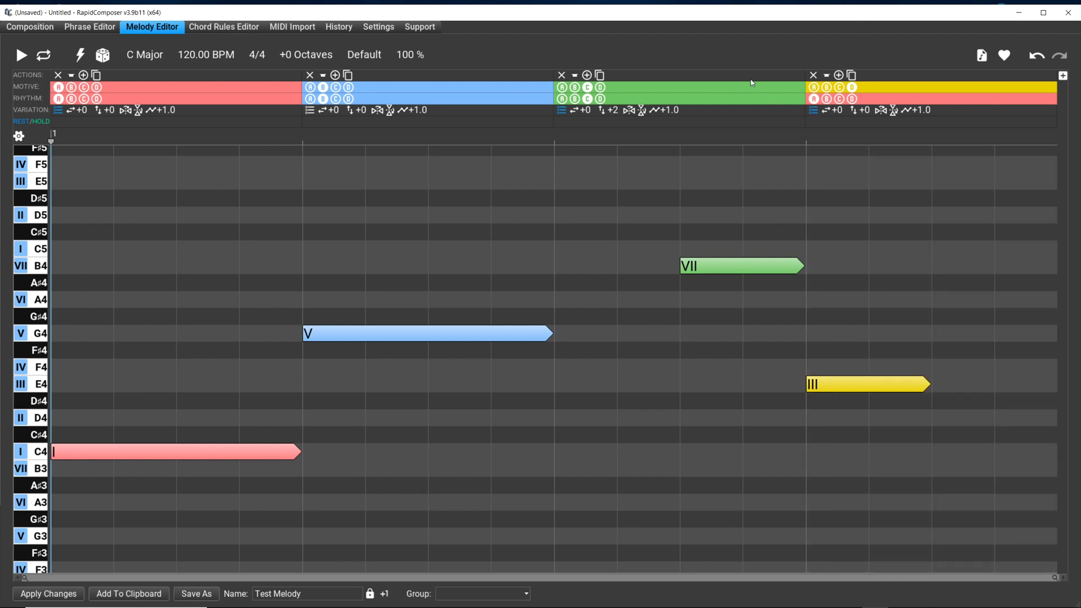
pyautogui.click(826, 99)
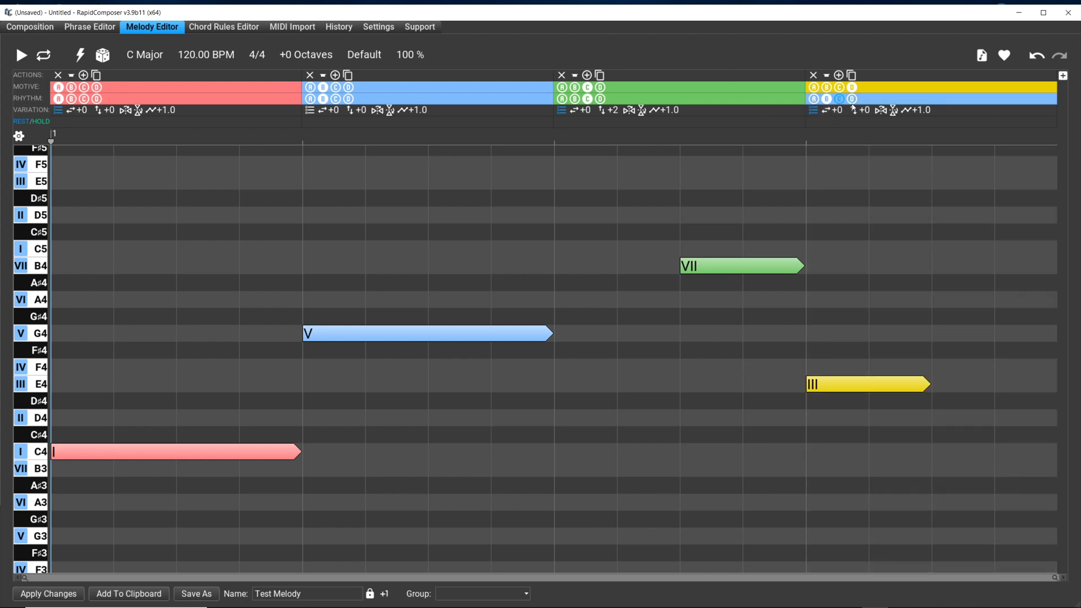
pyautogui.click(839, 99)
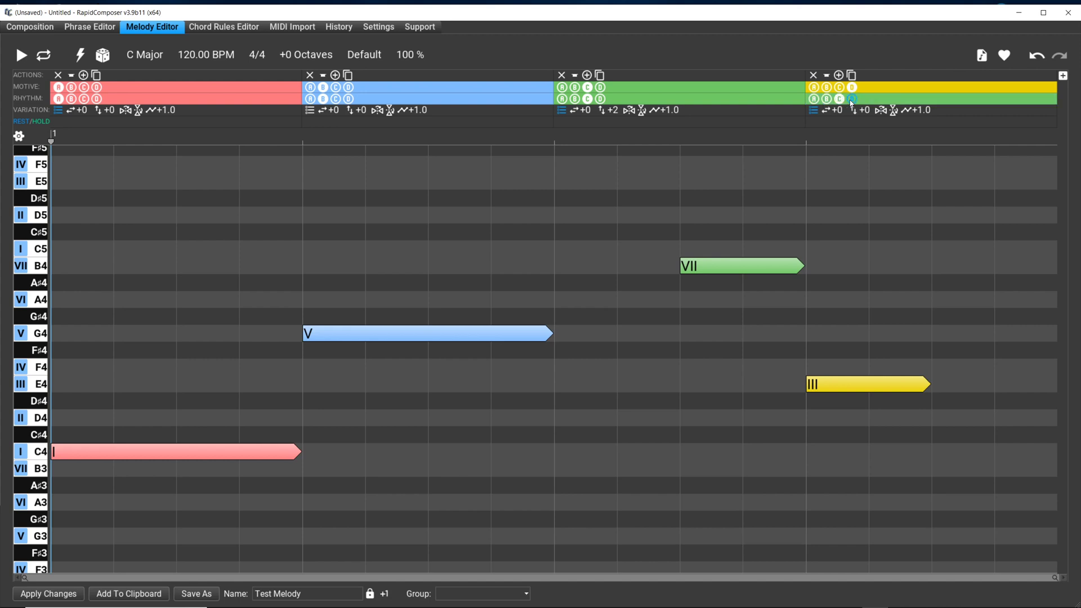
pyautogui.click(851, 99)
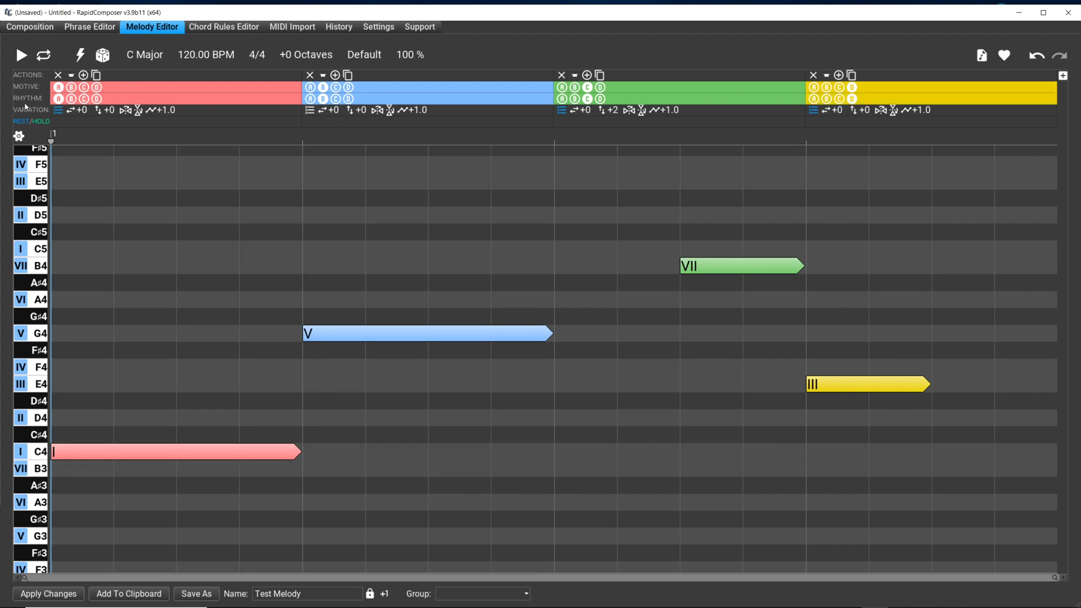
# Try rhythms B, D and C on the first section and generate a new one-bar melody
pyautogui.click(71, 99)
pyautogui.click(96, 99)
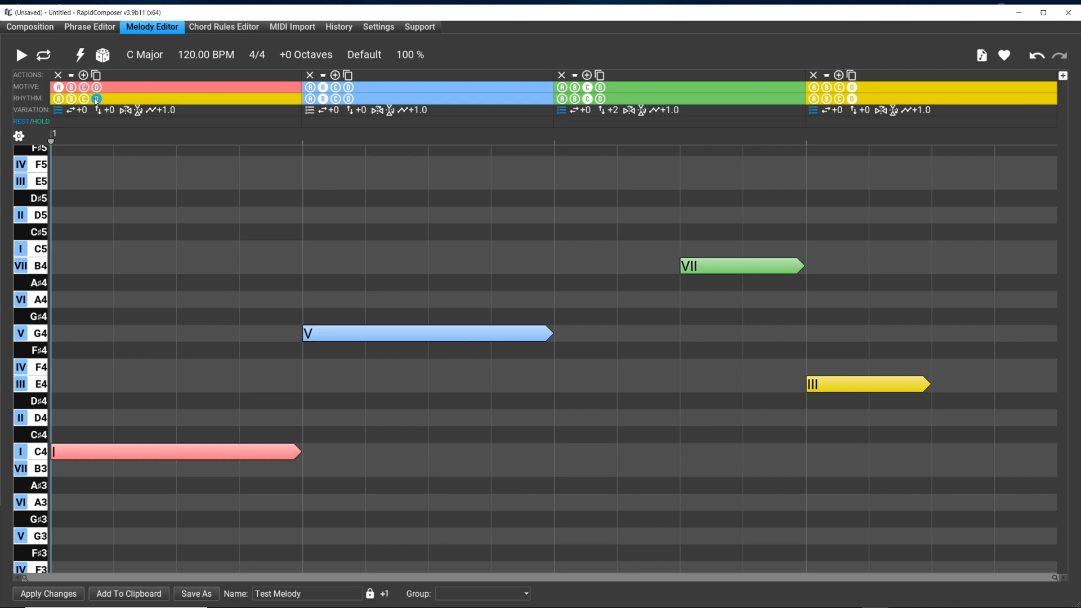
pyautogui.click(84, 99)
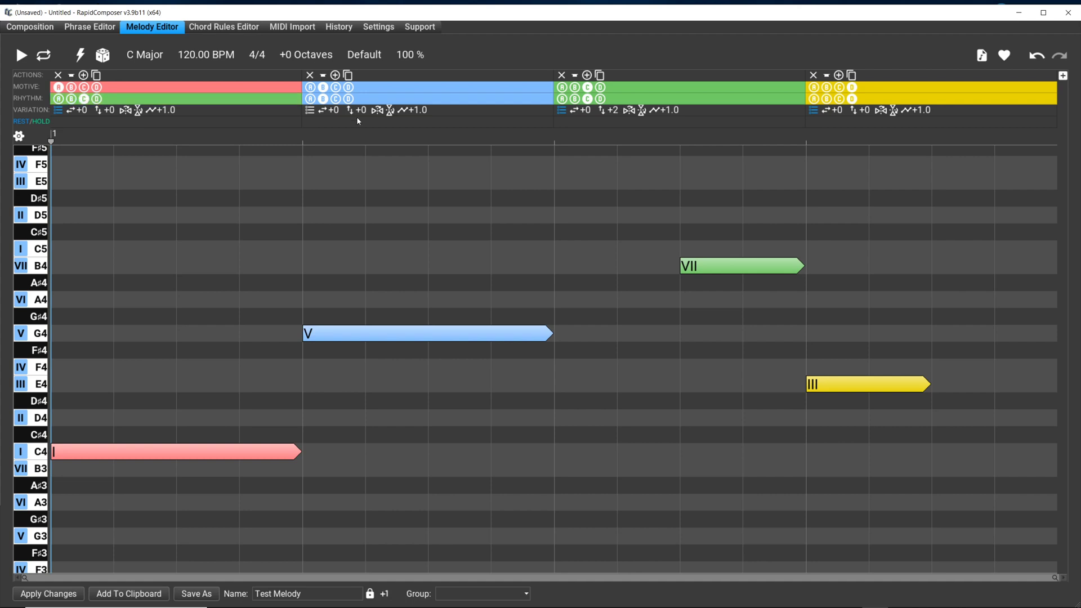
pyautogui.click(86, 58)
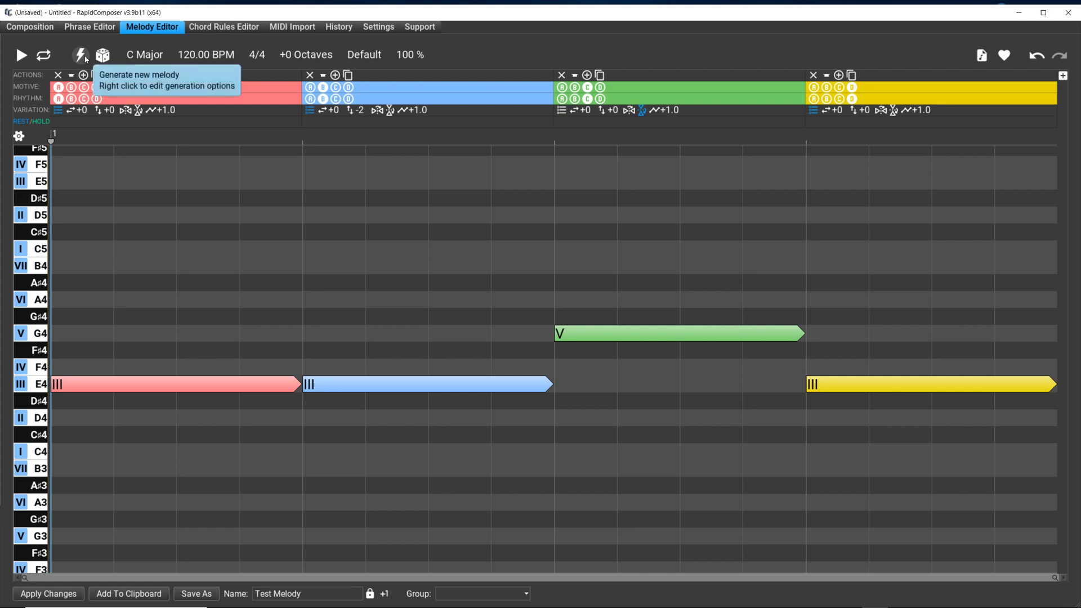
# Review the global generation options, generate another one-bar melody and assign rhythm C to its first section
pyautogui.rightClick(80, 59)
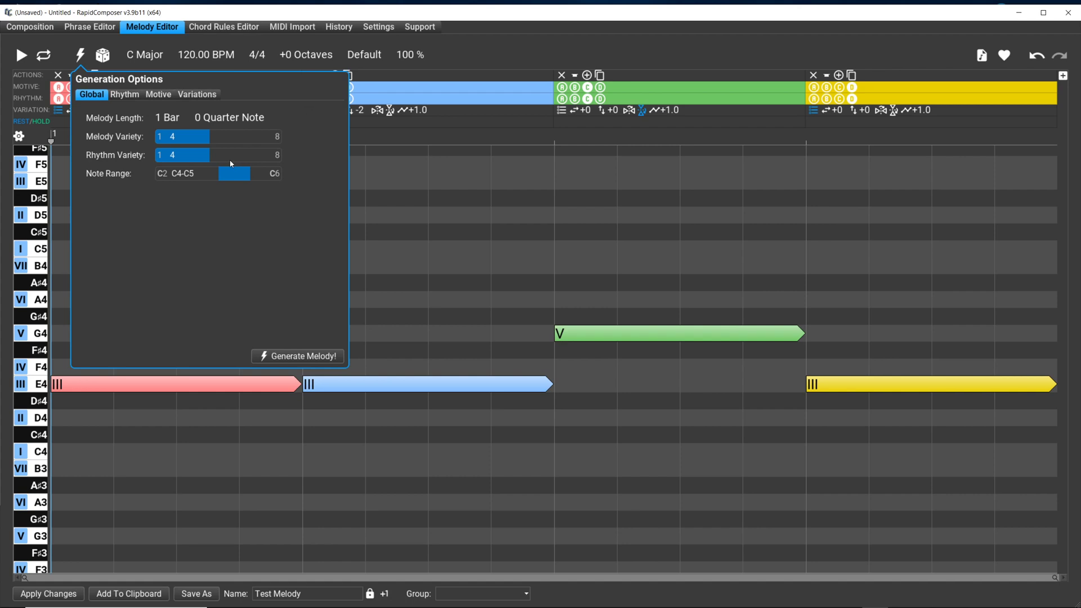
pyautogui.click(563, 25)
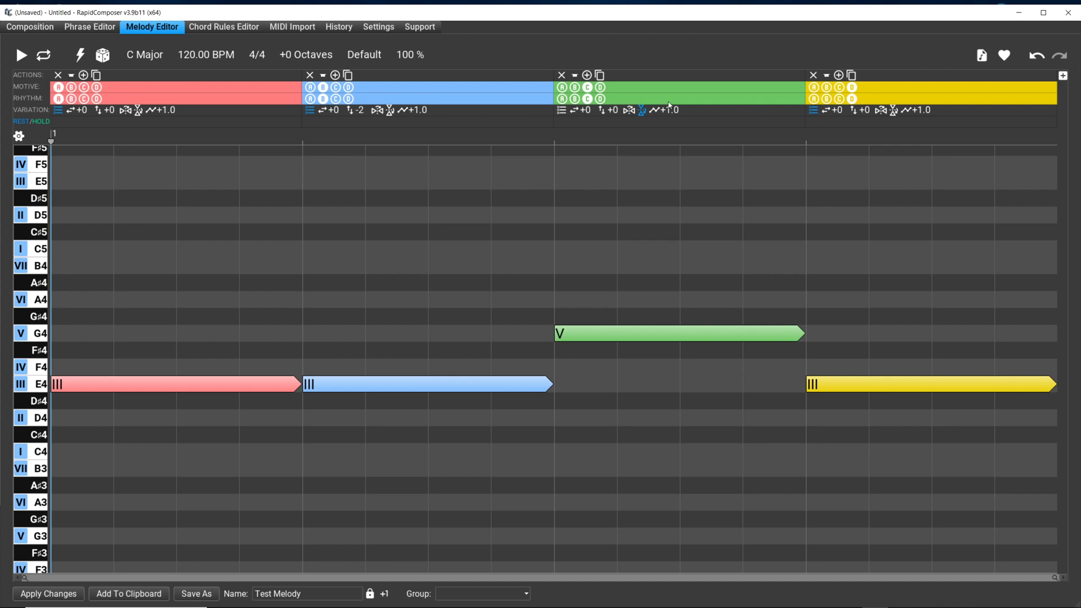
pyautogui.click(80, 54)
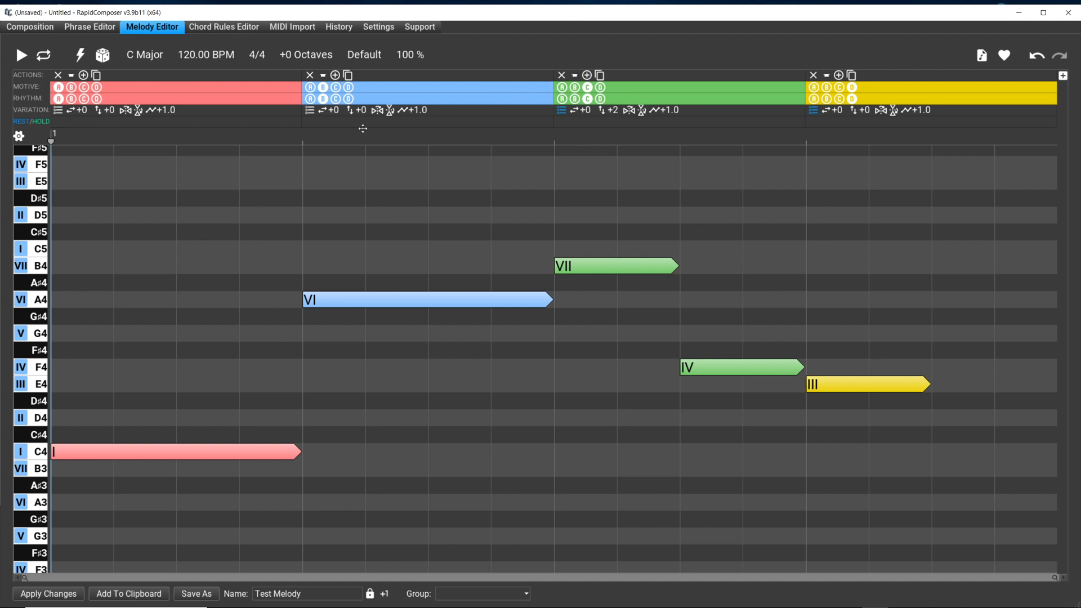
pyautogui.click(84, 99)
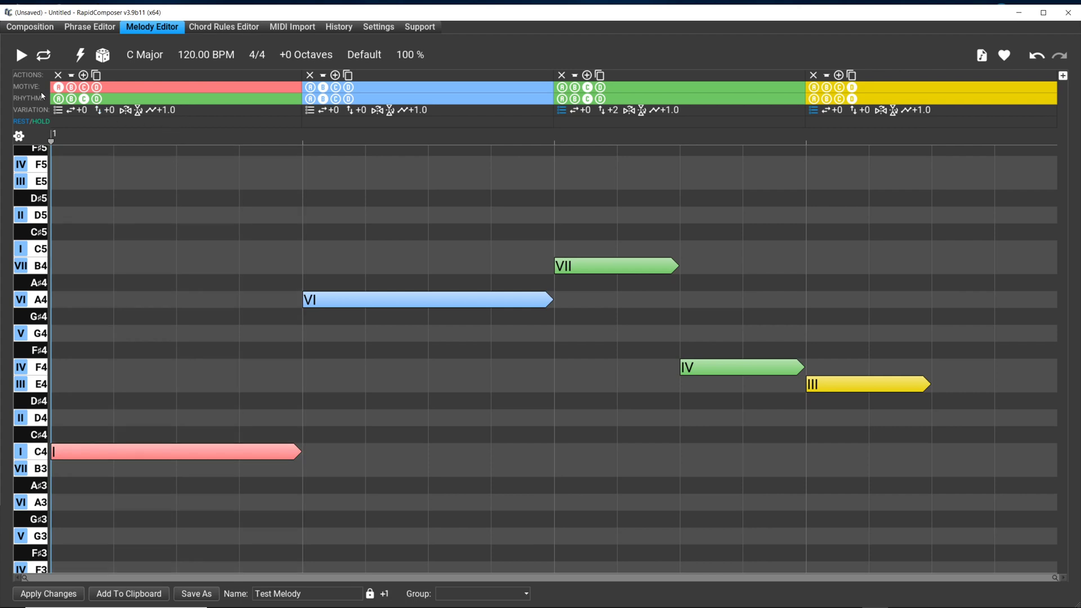
# Set the melody length to 4 bars in the global generation options and generate a new melody
pyautogui.click(81, 55)
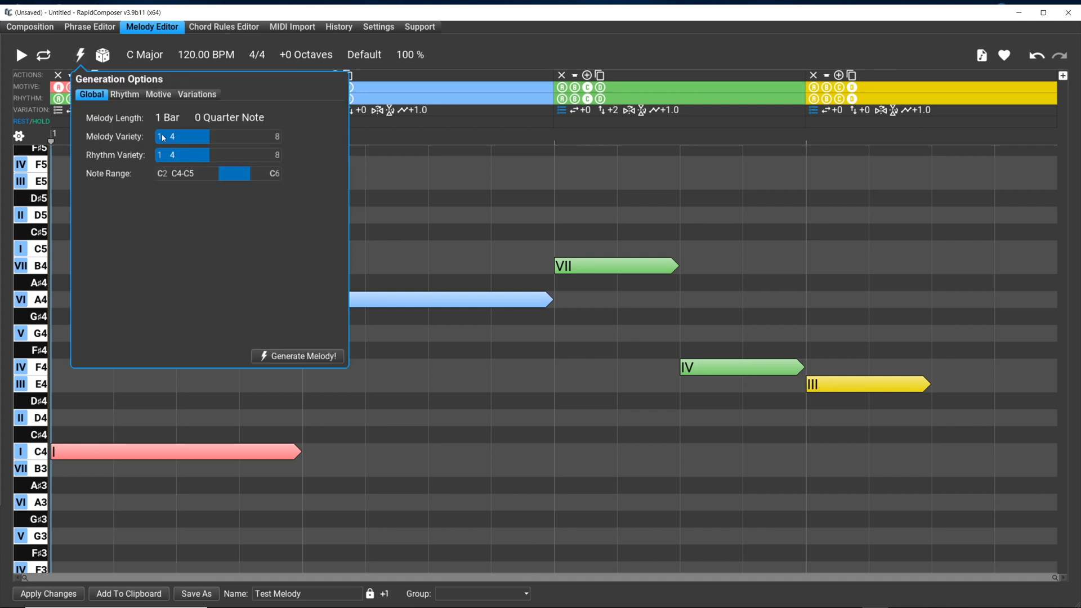
pyautogui.scroll(1, 159, 116)
pyautogui.moveTo(158, 110); pyautogui.dragTo(157, 118)
pyautogui.click(272, 356)
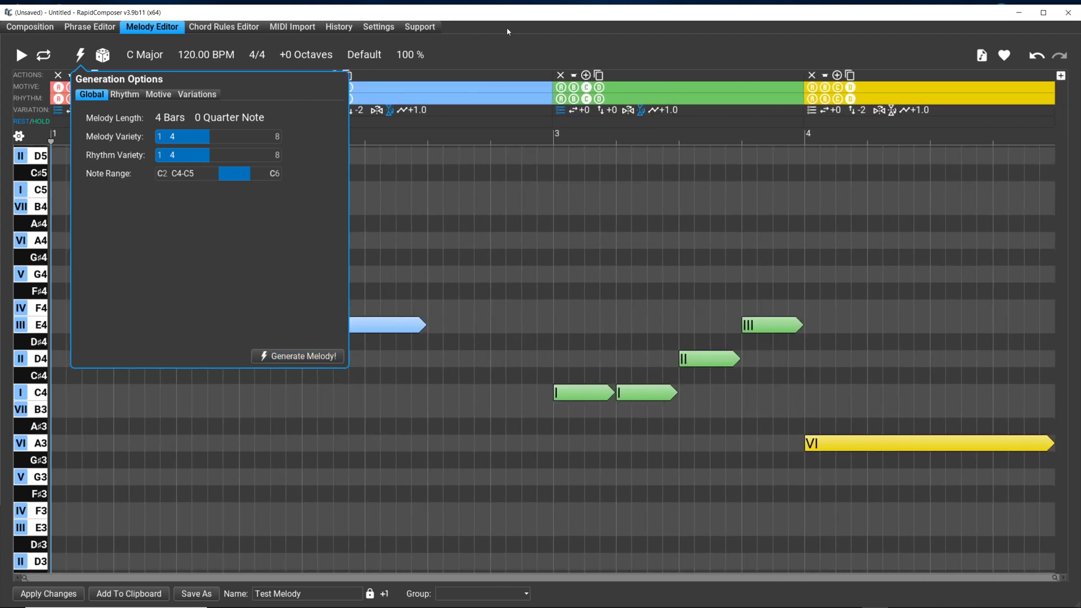
pyautogui.click(527, 31)
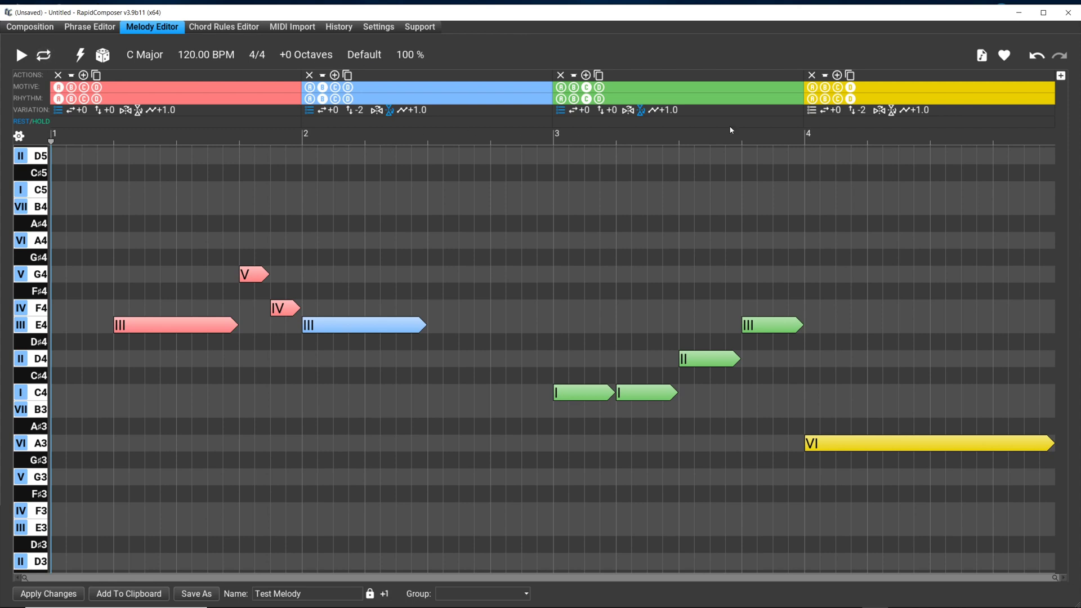
# Cycle the four-bar melody's fourth section through rhythms A, B and C and back to D
pyautogui.click(812, 99)
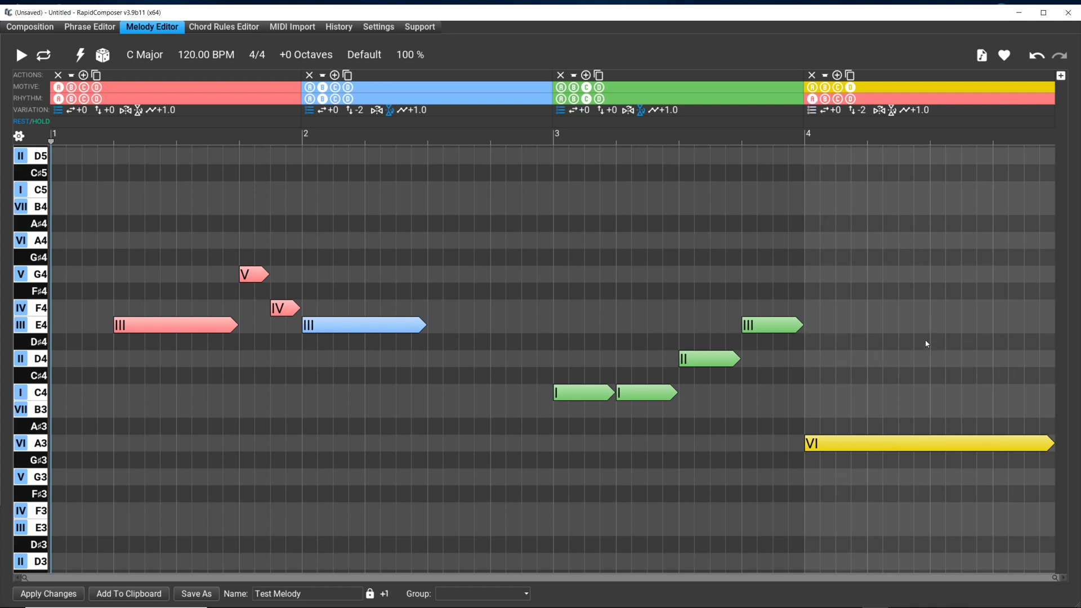
pyautogui.click(825, 99)
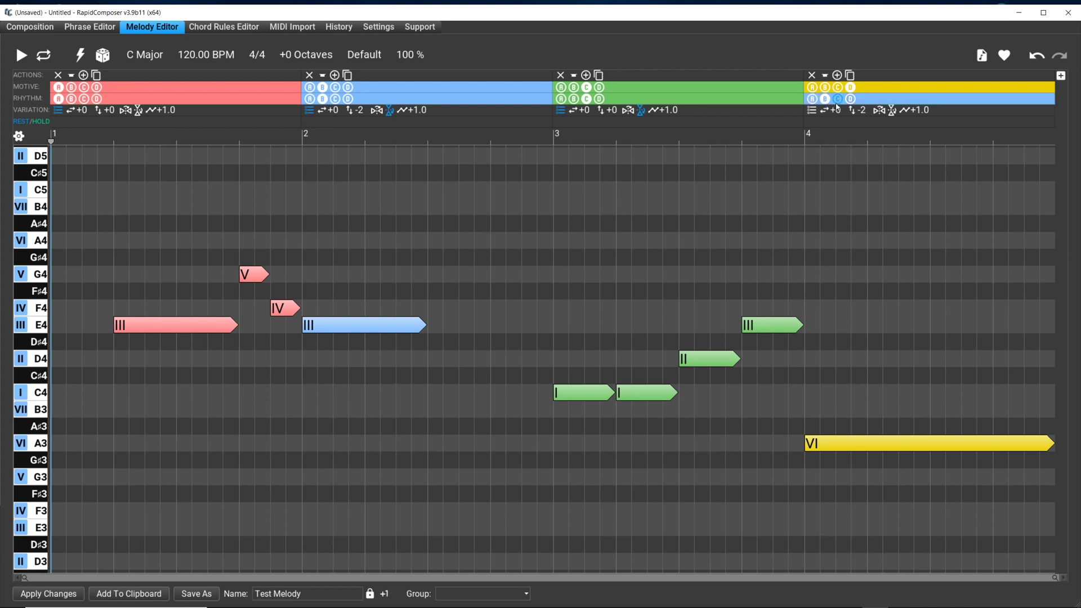
pyautogui.click(837, 101)
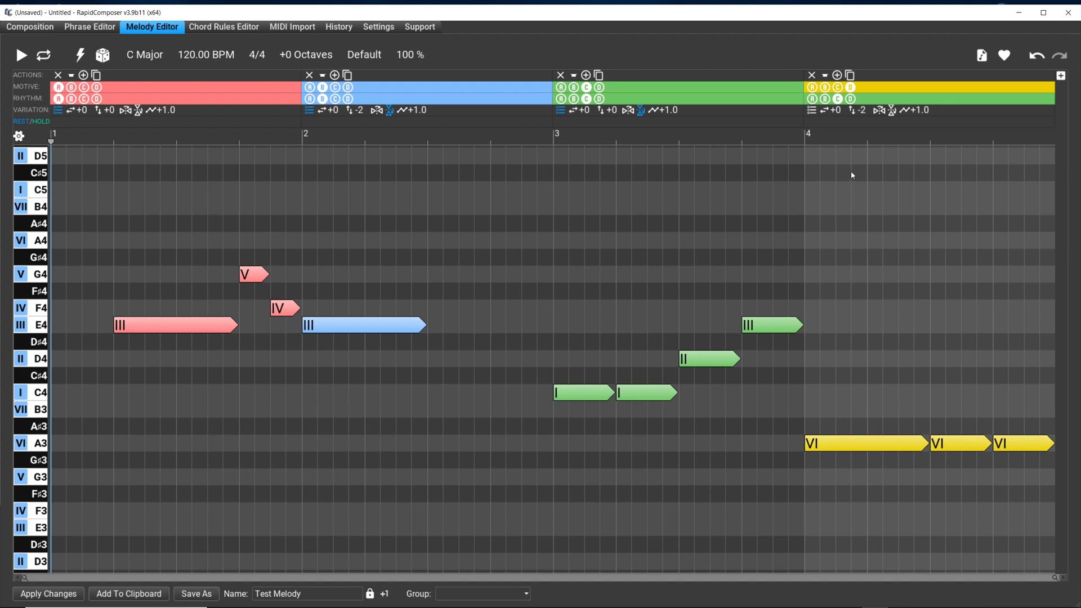
pyautogui.click(850, 99)
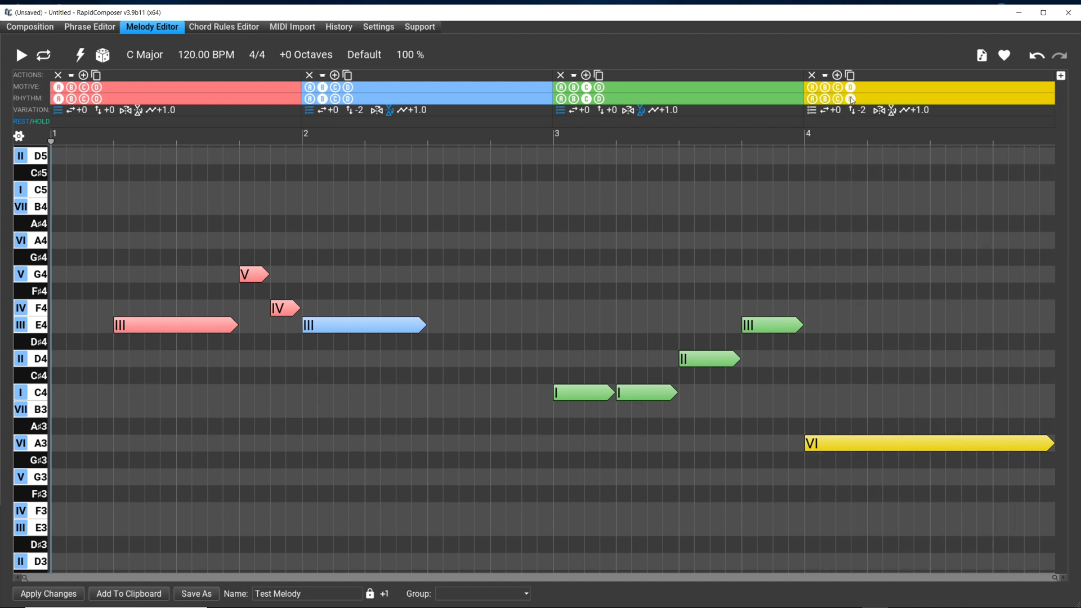
# Switch the fourth section to rhythm C, compare it with rhythm A and return it to C
pyautogui.click(837, 99)
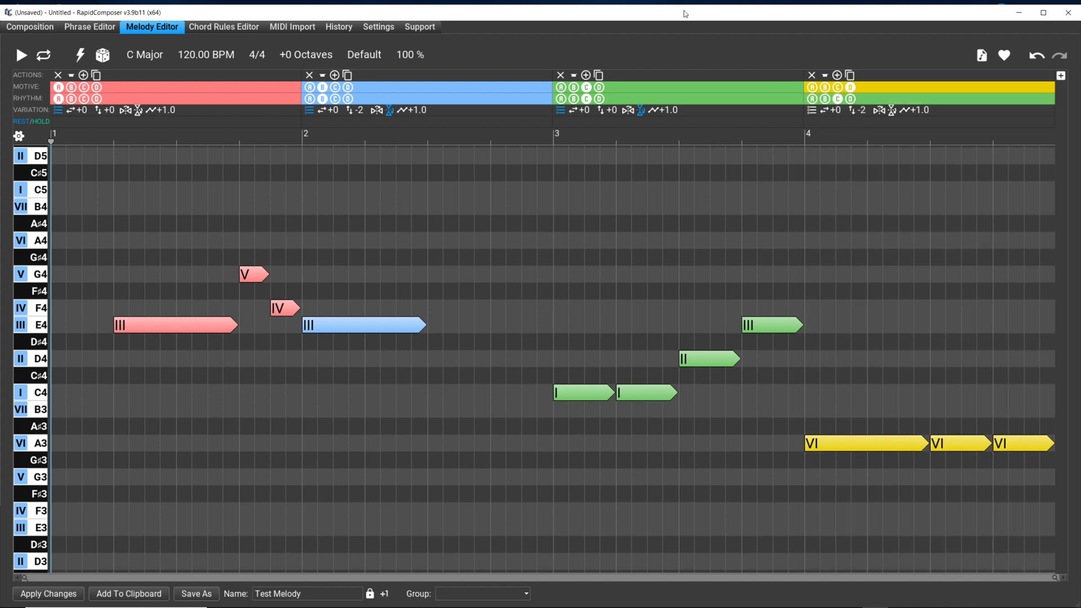
pyautogui.click(838, 100)
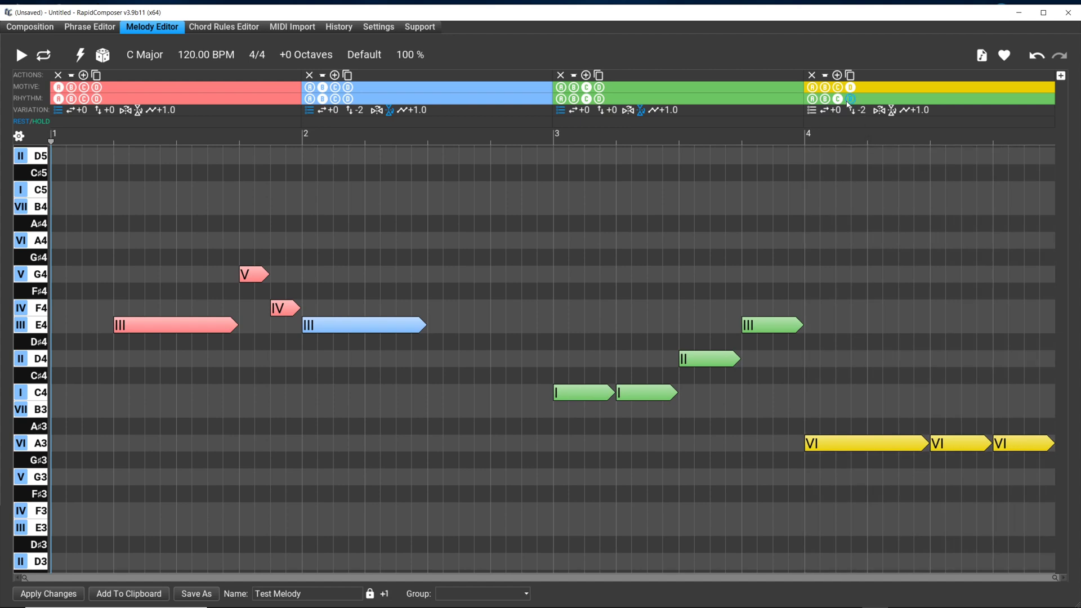
pyautogui.click(812, 99)
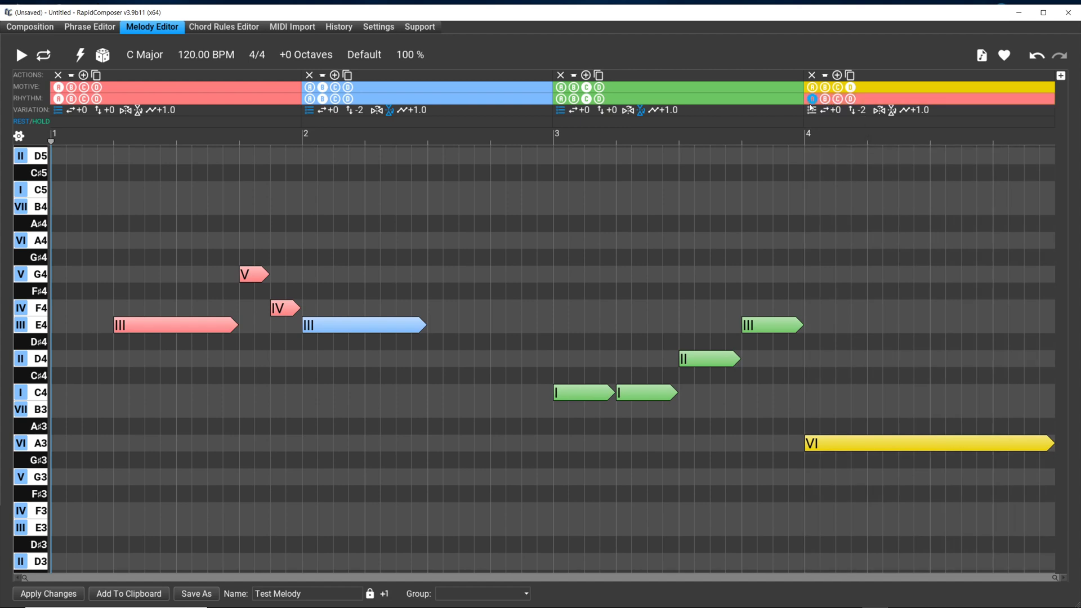
pyautogui.click(838, 99)
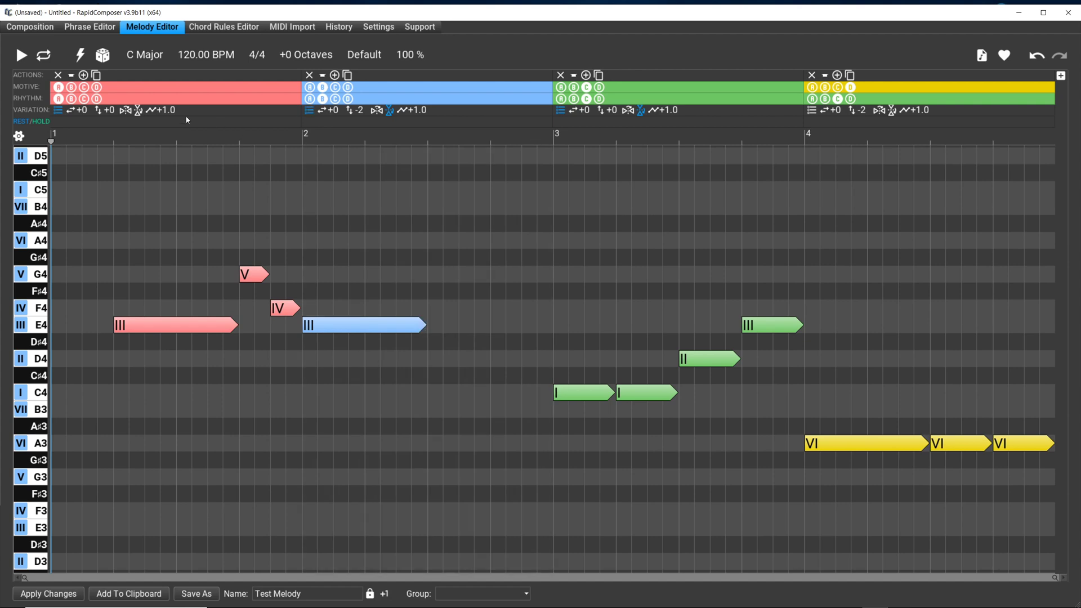
# Assign rhythm B to the first section, turn off its Rhythm Displacement variation and select rhythm B for the second section
pyautogui.click(83, 100)
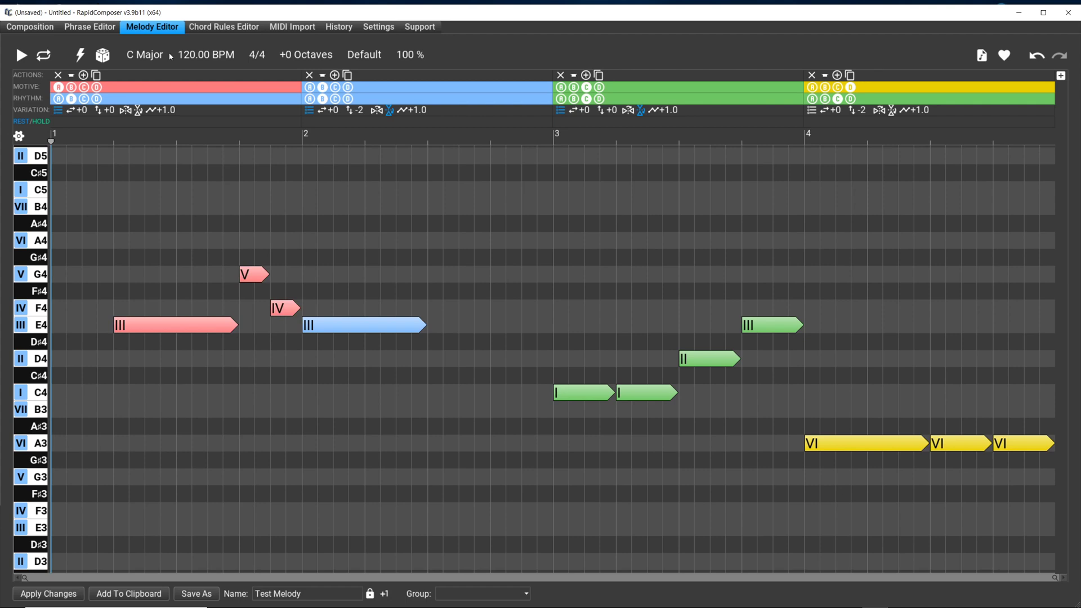
pyautogui.click(58, 111)
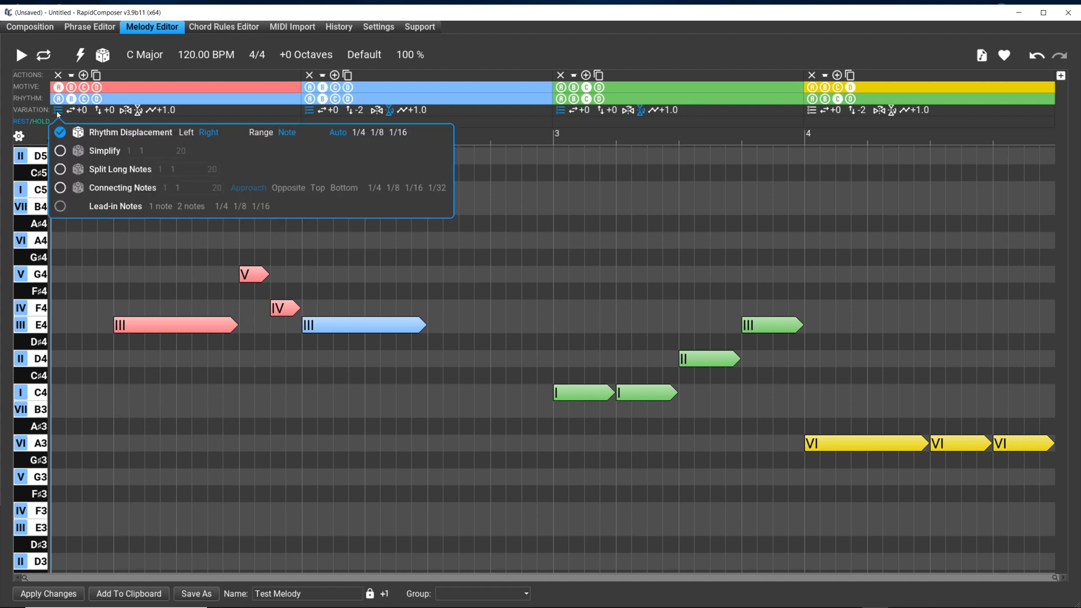
pyautogui.click(60, 133)
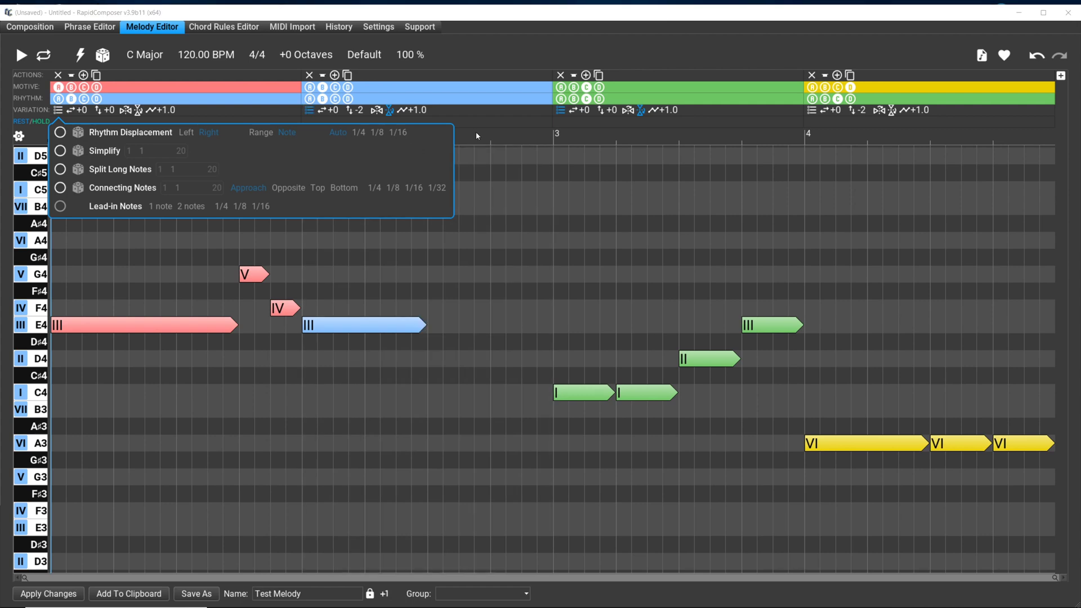
pyautogui.click(323, 99)
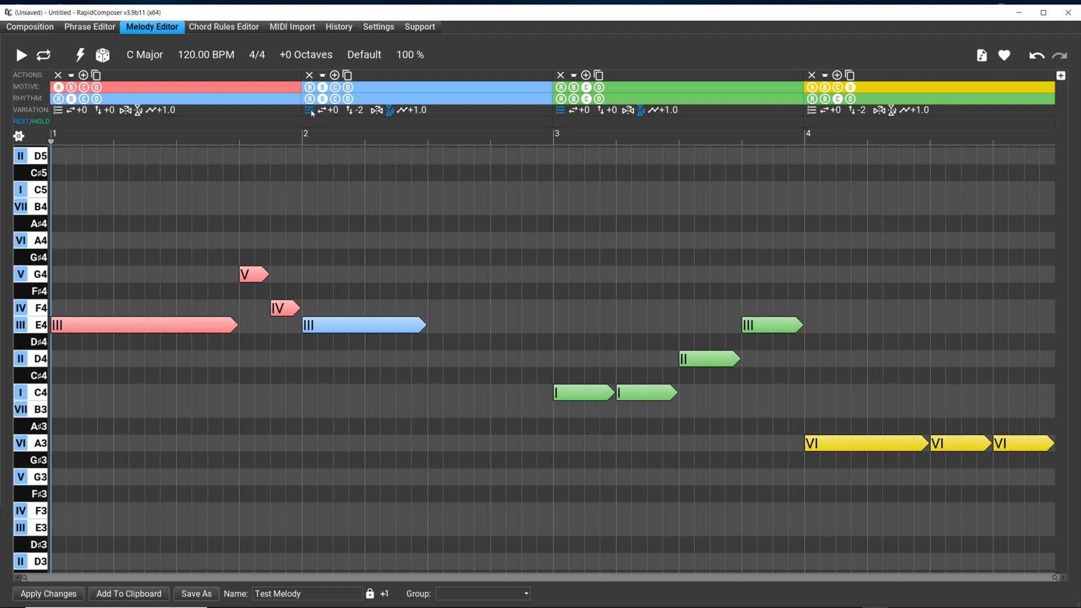
# Generate a new four-bar melody and reset the rhythm and note variations of all four sections
pyautogui.moveTo(309, 116)
pyautogui.click(80, 59)
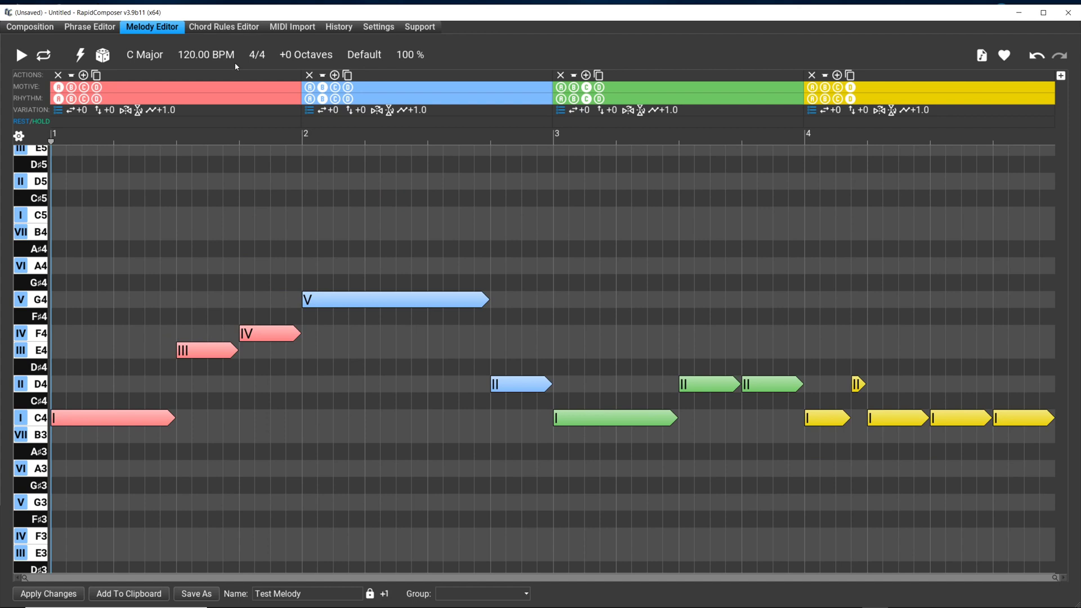
pyautogui.click(57, 112)
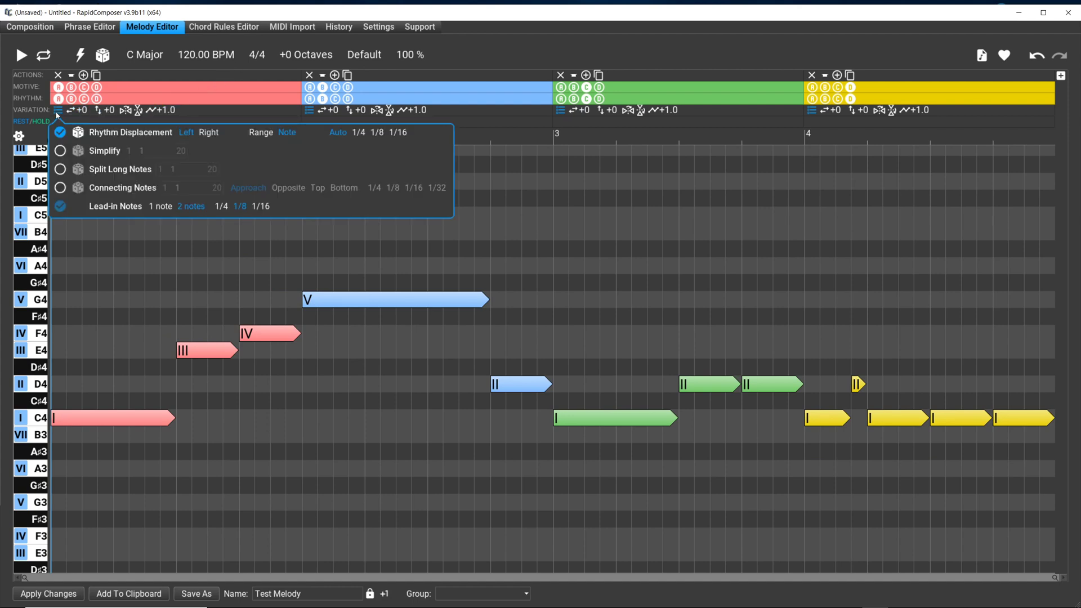
pyautogui.click(58, 109)
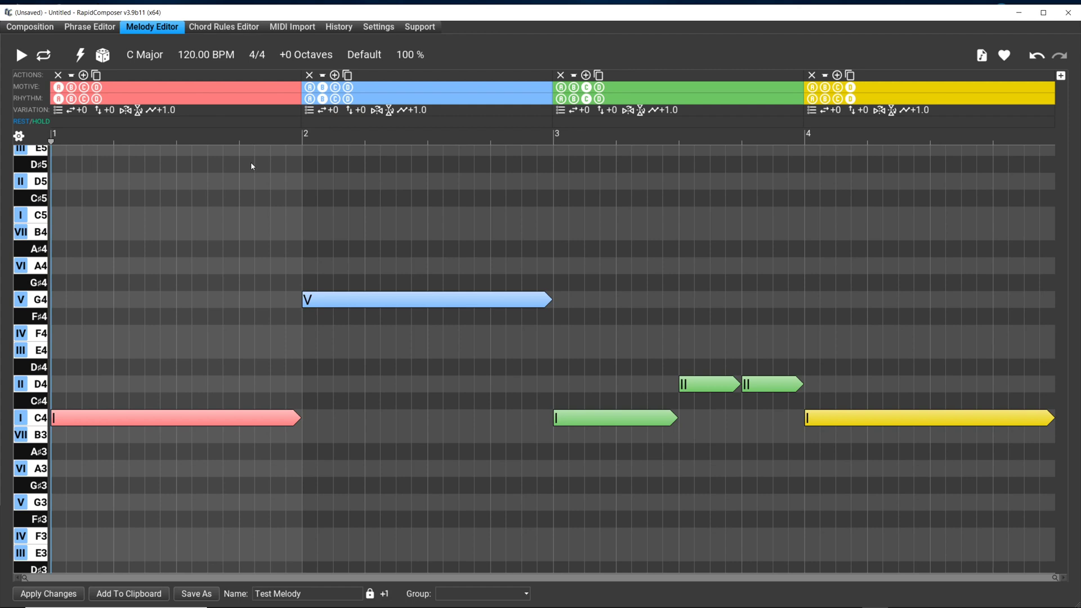
# Assign rhythm C to the fourth, second and first sections so that all four share it
pyautogui.click(838, 99)
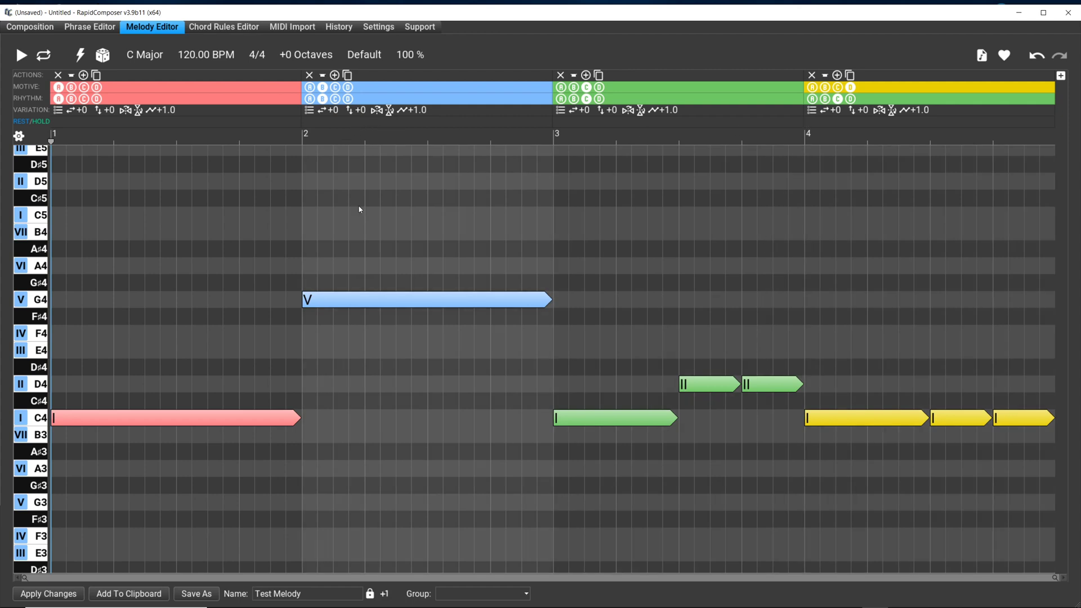
pyautogui.click(335, 99)
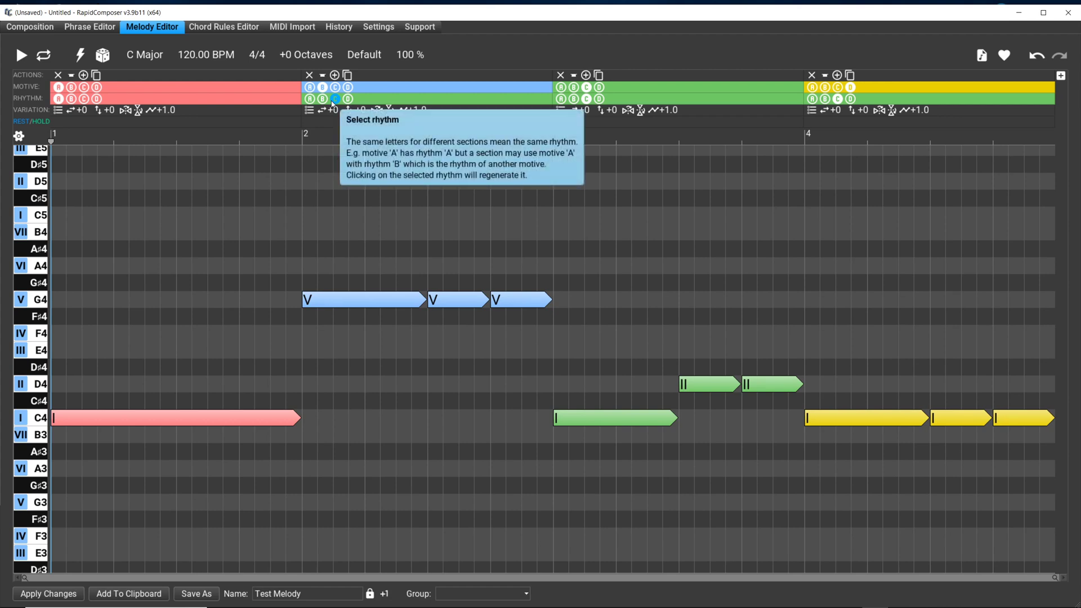
pyautogui.click(86, 100)
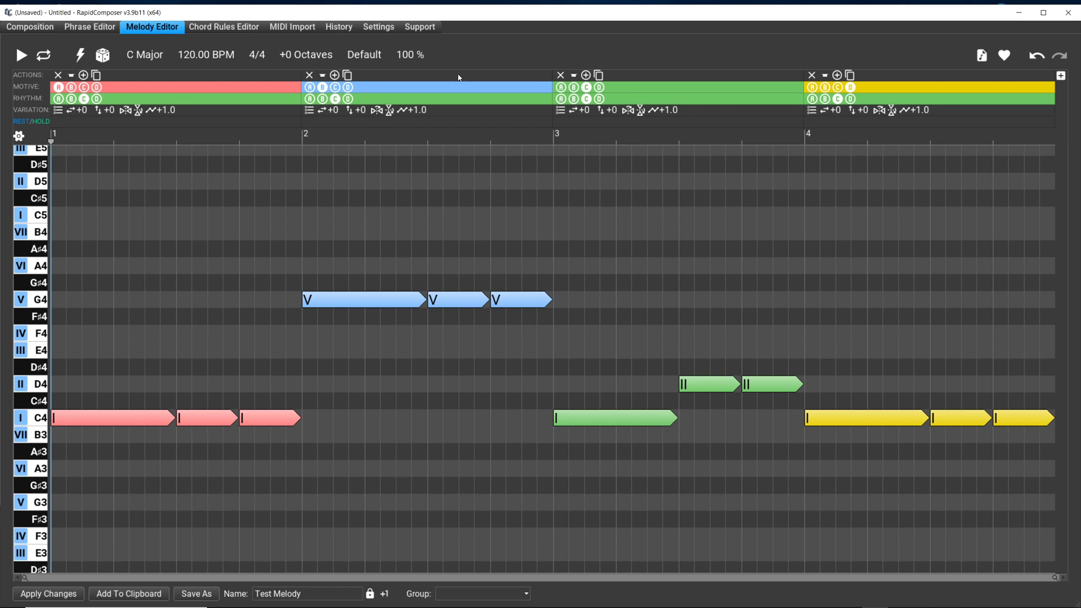
# Assign rhythm A to the first, second and third sections
pyautogui.click(59, 100)
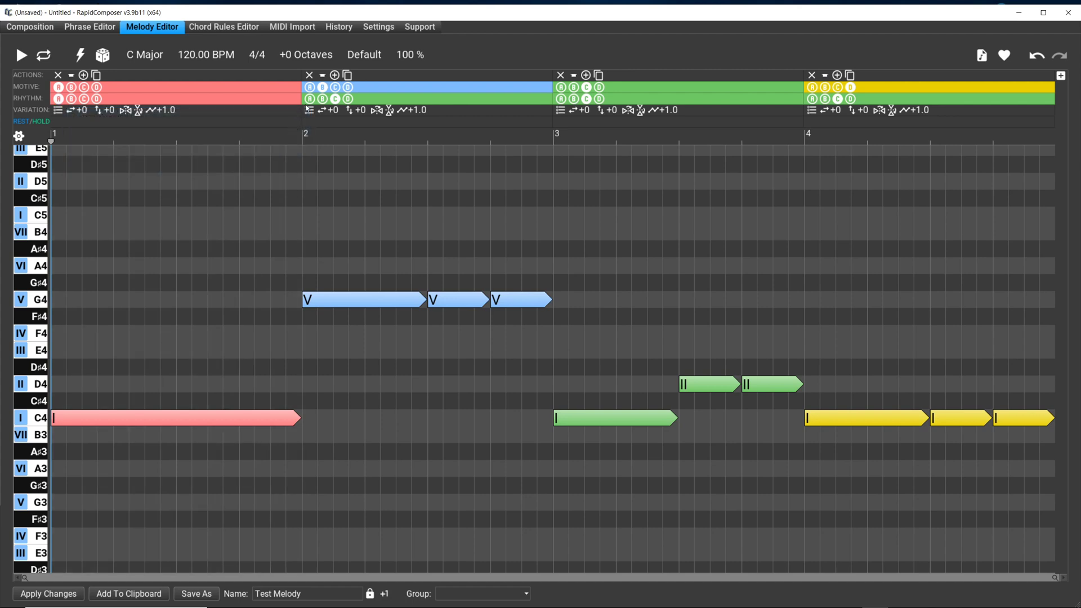
pyautogui.click(311, 99)
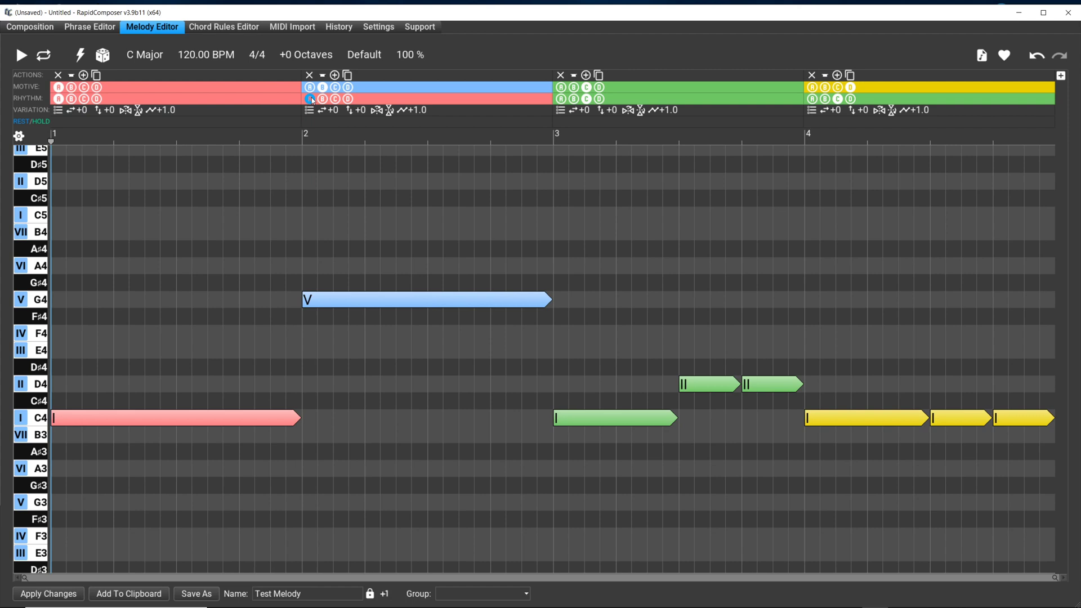
pyautogui.click(562, 99)
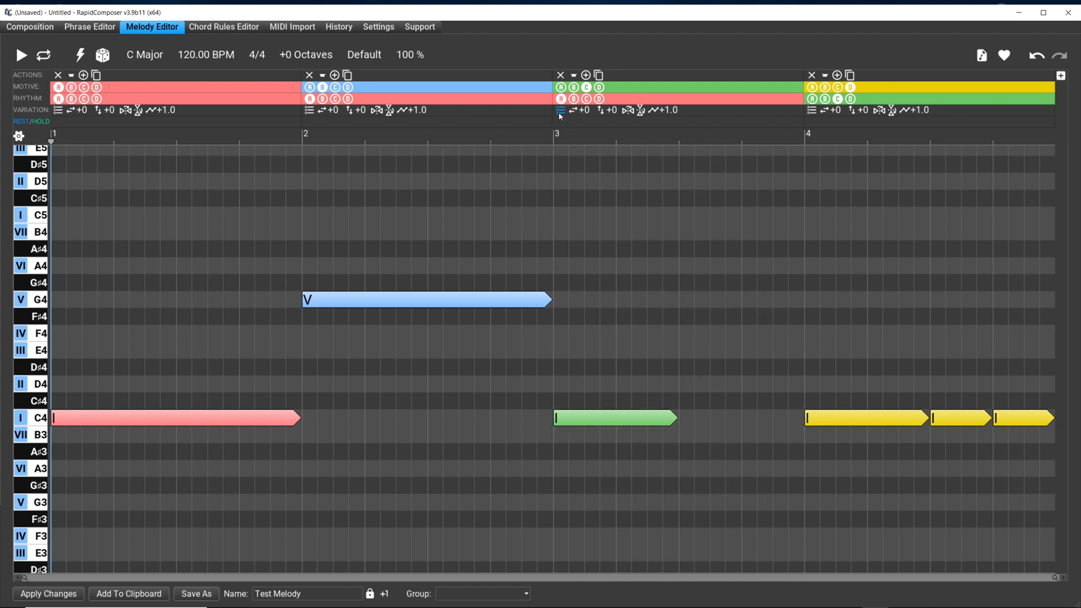
pyautogui.click(563, 111)
pyautogui.moveTo(58, 111)
# Try rhythms A and B on the fourth section and return it to rhythm C
pyautogui.click(813, 100)
pyautogui.click(825, 99)
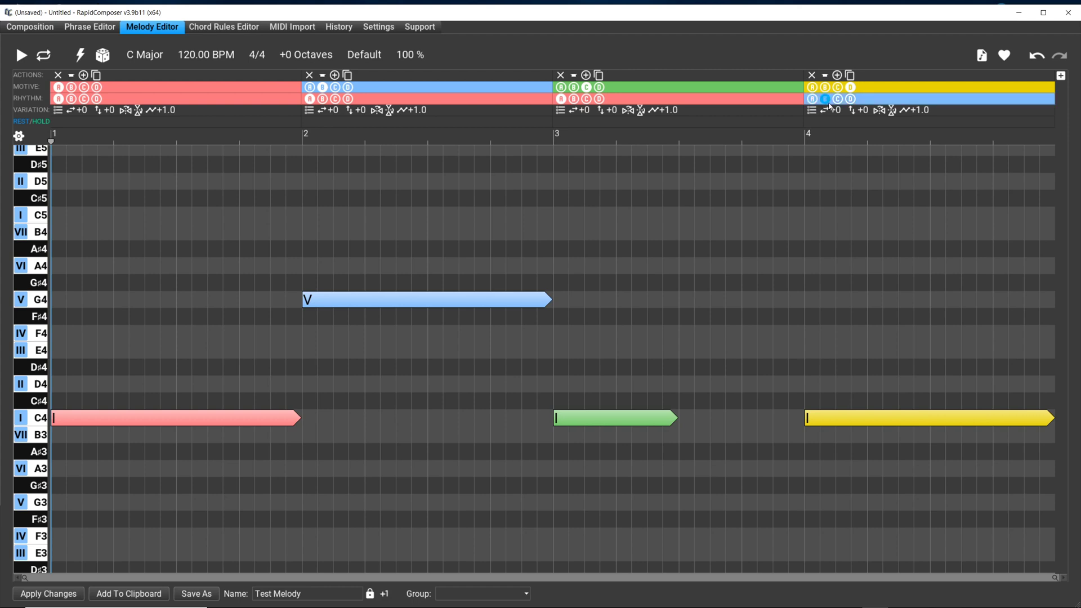
pyautogui.click(838, 99)
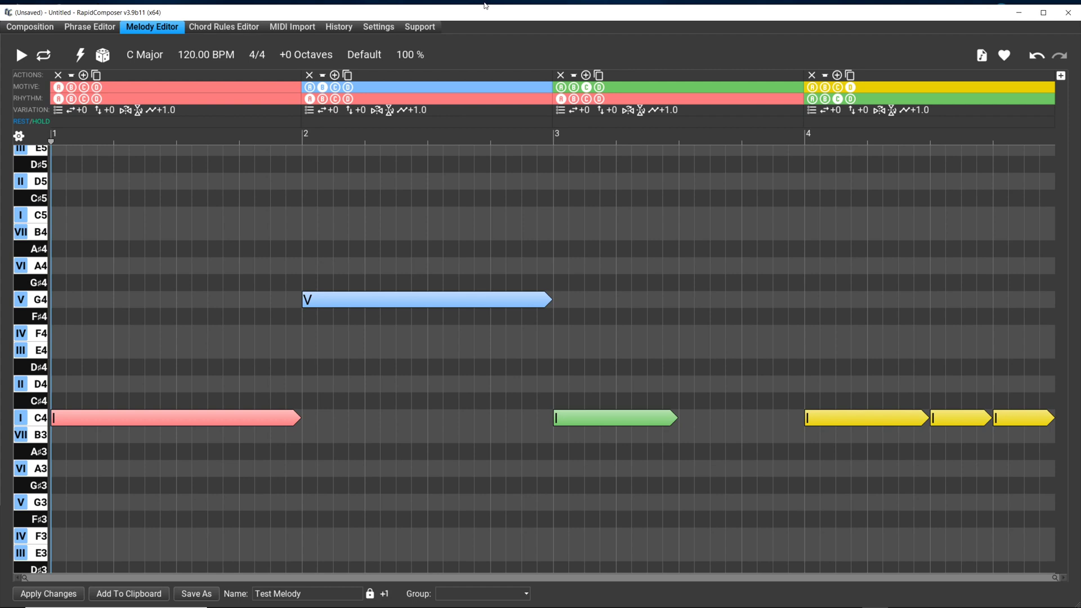
# Generate a new four-bar melody, try rhythm A on the second section and return it to rhythm B
pyautogui.click(82, 56)
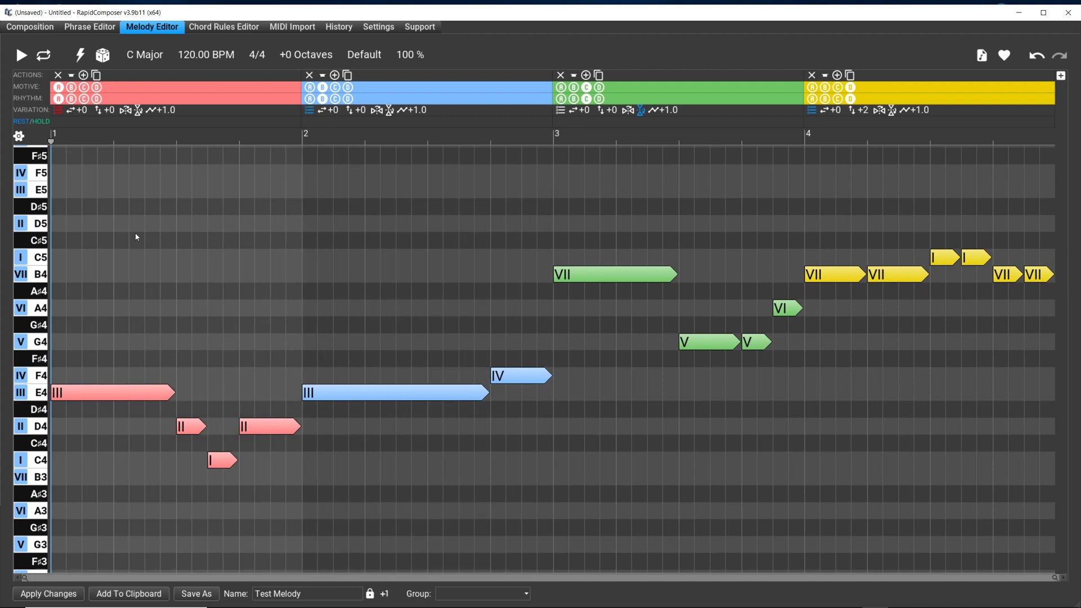
pyautogui.click(310, 99)
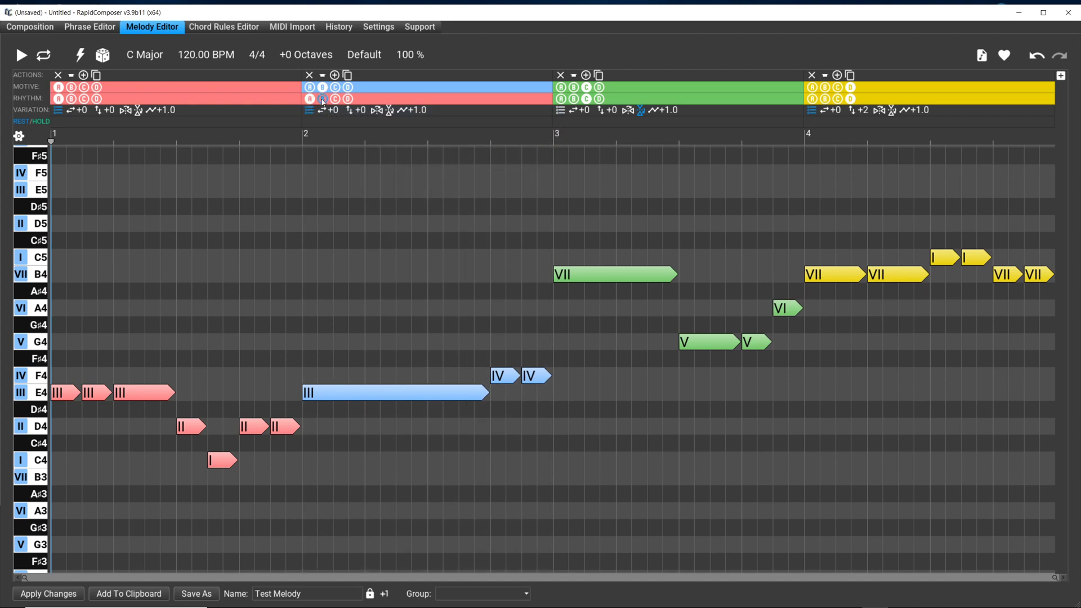
pyautogui.click(310, 99)
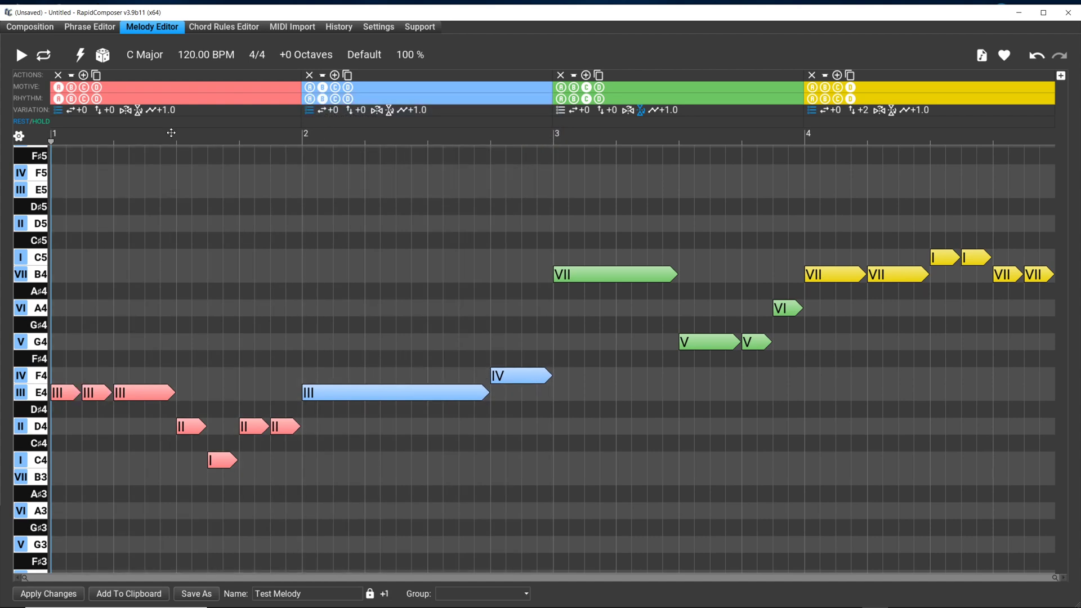
# Turn off the rhythm variations of the first, second and fourth sections and the third section's active note variation
pyautogui.click(58, 113)
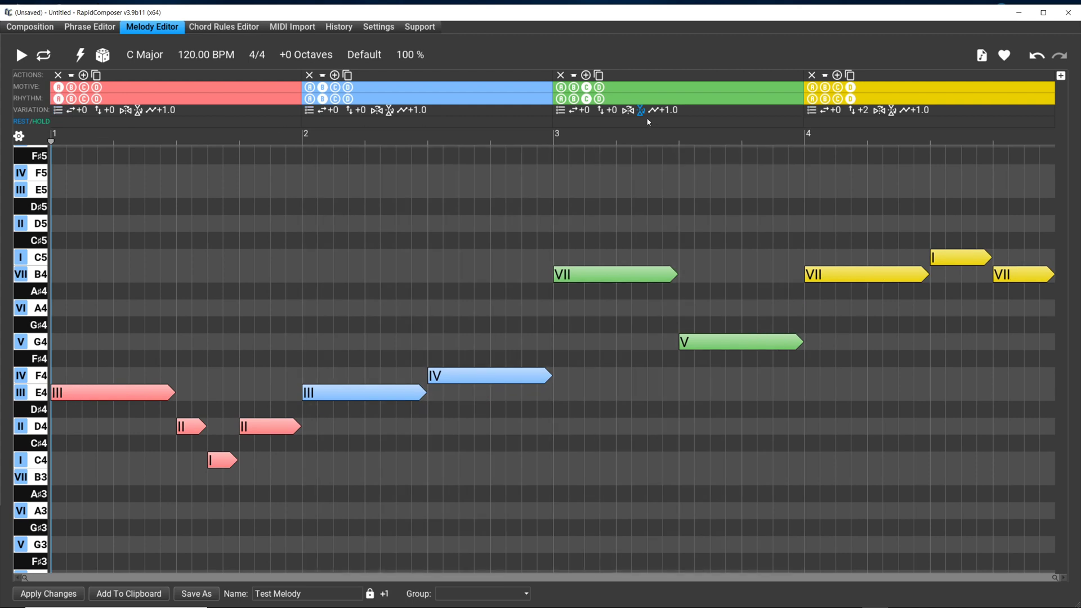
pyautogui.click(643, 111)
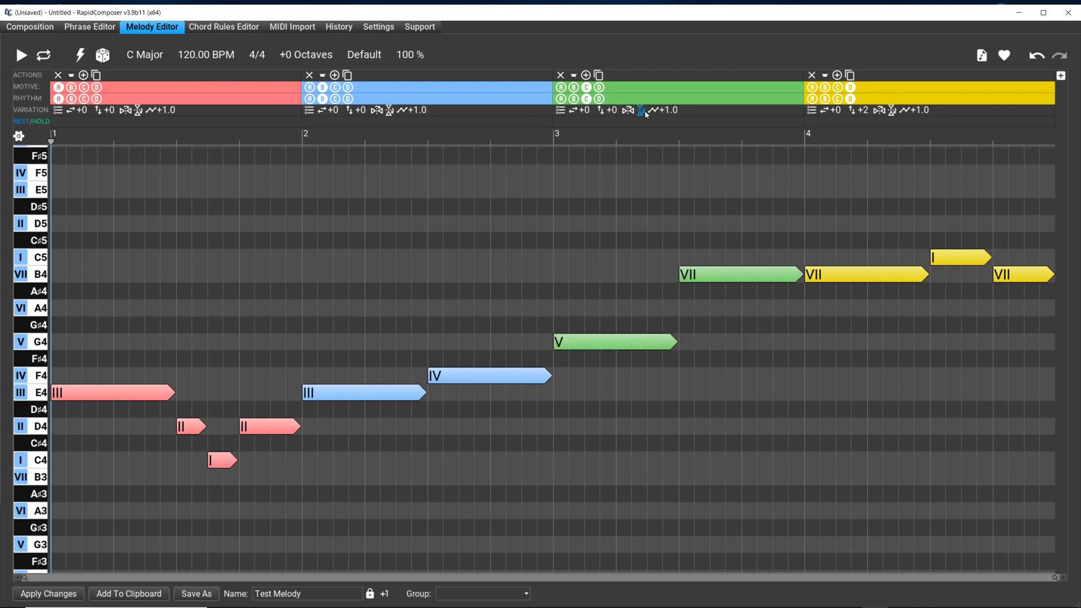
pyautogui.click(641, 111)
pyautogui.click(641, 112)
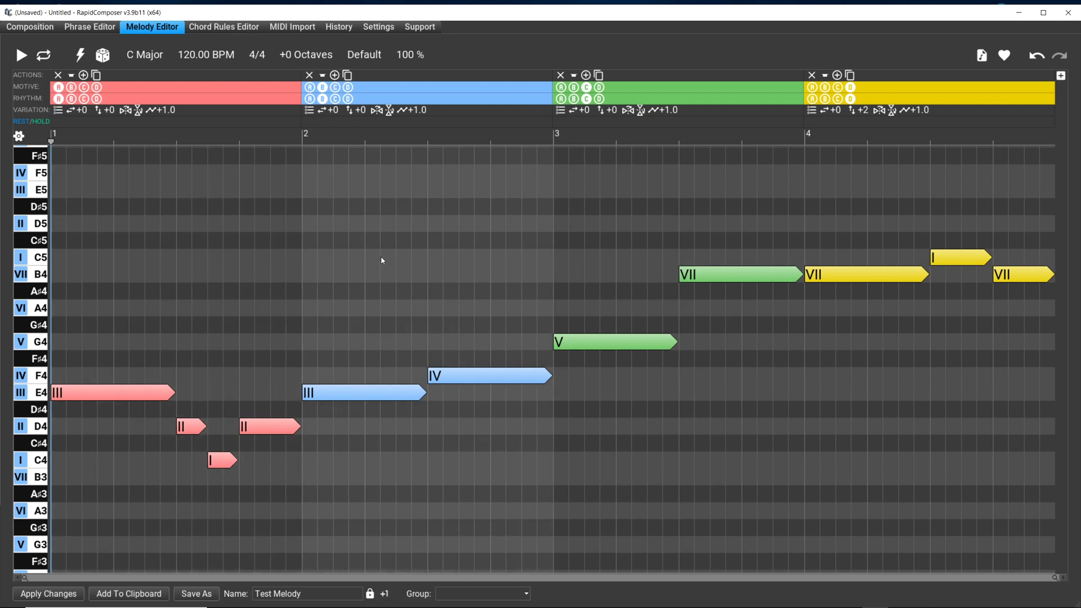
# Assign rhythm A to the second and third sections and rhythm D to the fourth and first sections
pyautogui.click(311, 100)
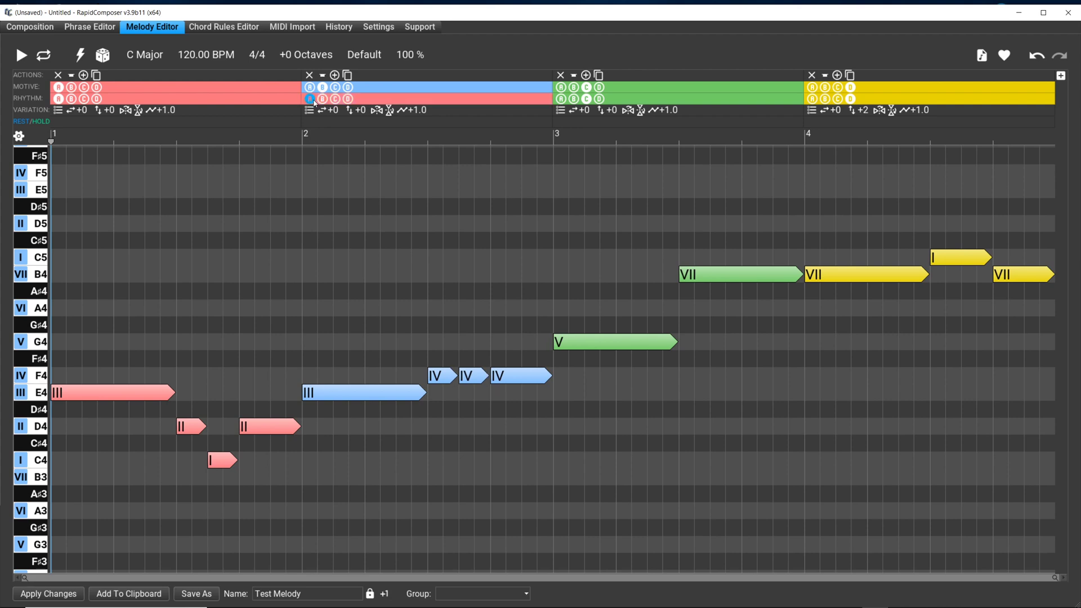
pyautogui.click(561, 99)
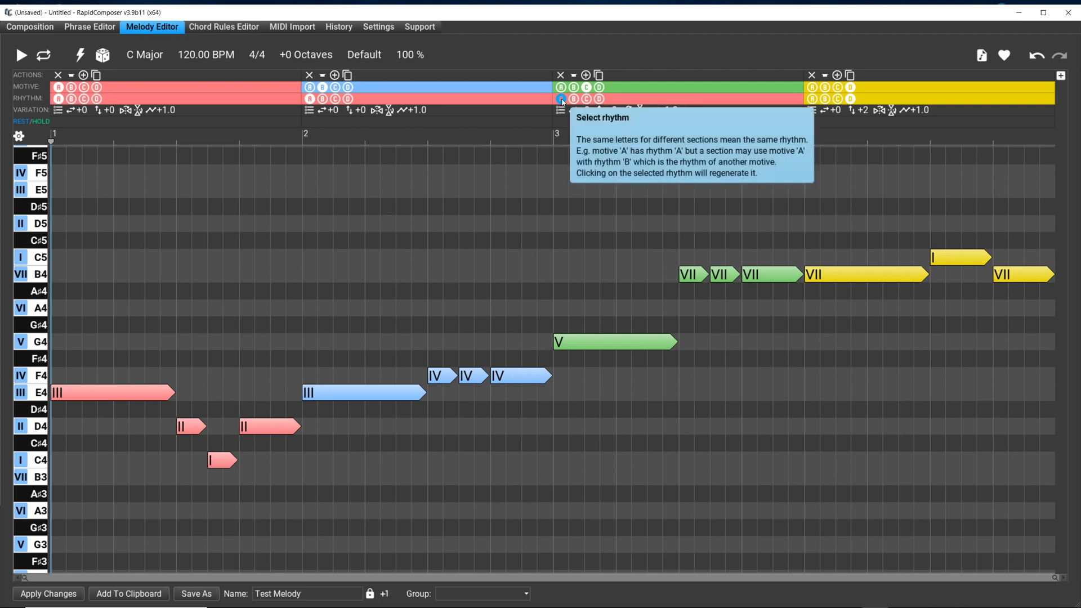
pyautogui.click(811, 100)
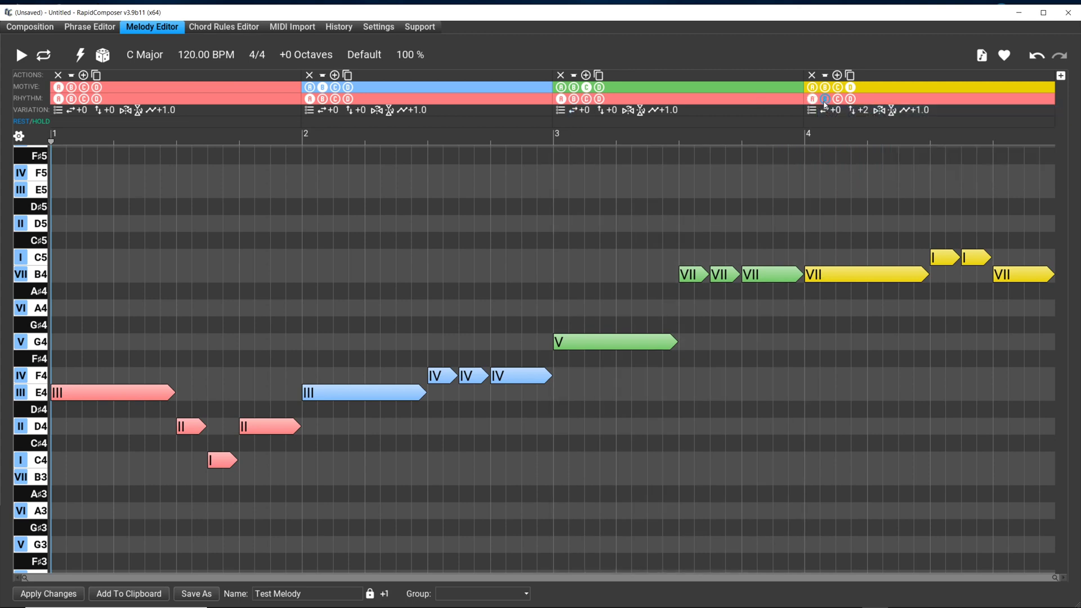
pyautogui.click(849, 100)
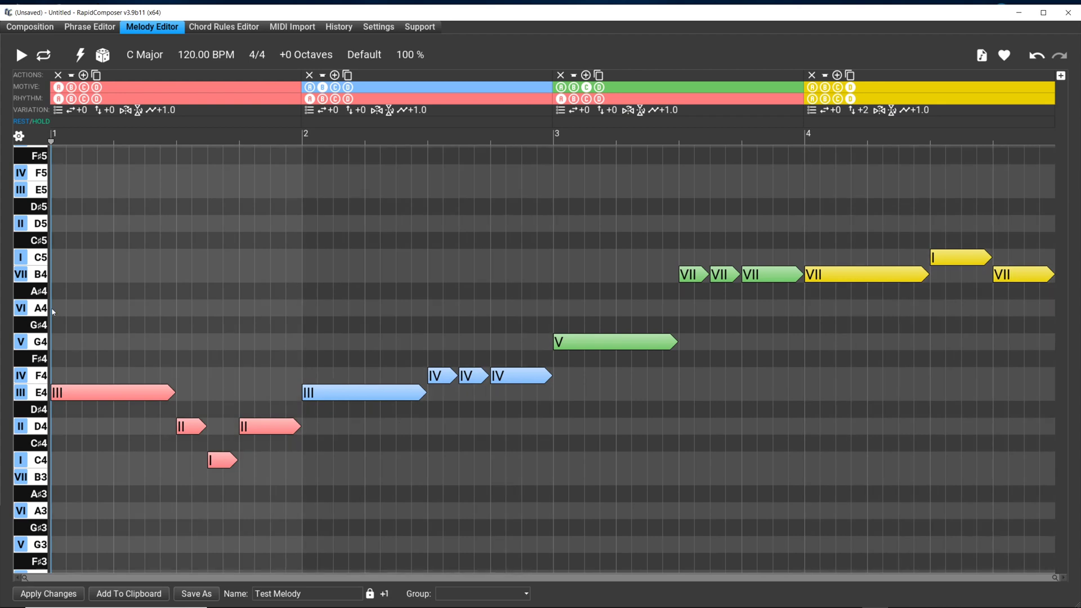
pyautogui.click(97, 99)
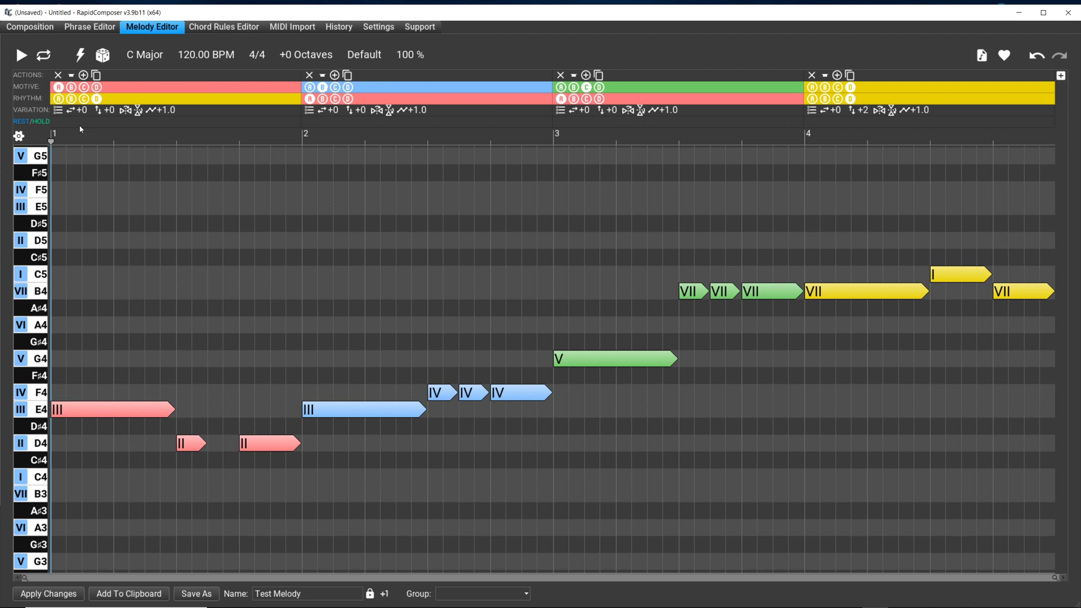
# Place a rest marker across most of the first section, up to its end, and remove the marker
pyautogui.moveTo(80, 129)
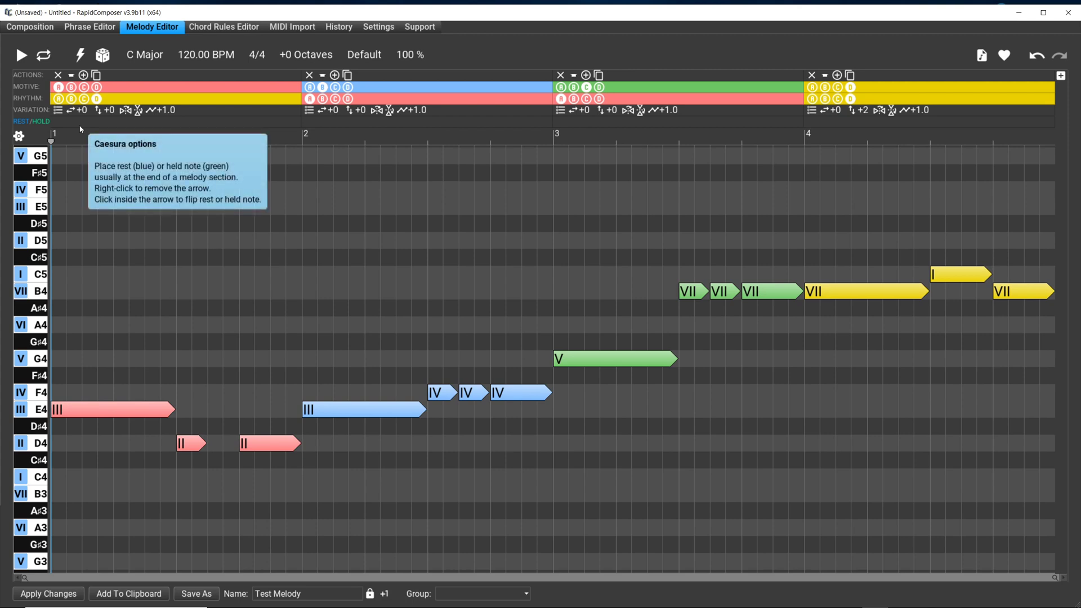
pyautogui.click(86, 124)
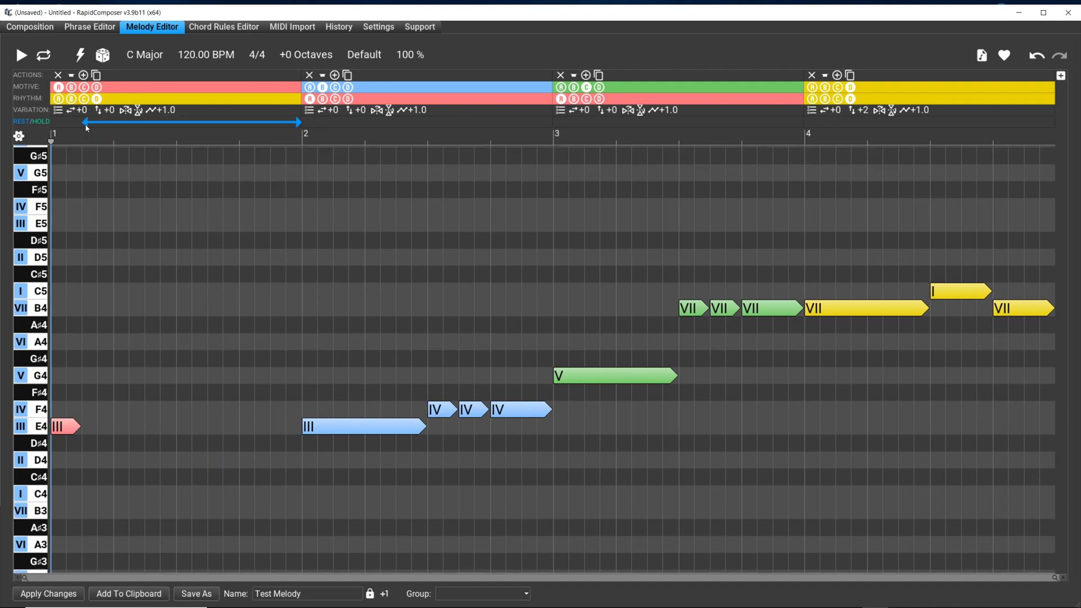
pyautogui.doubleClick(201, 122)
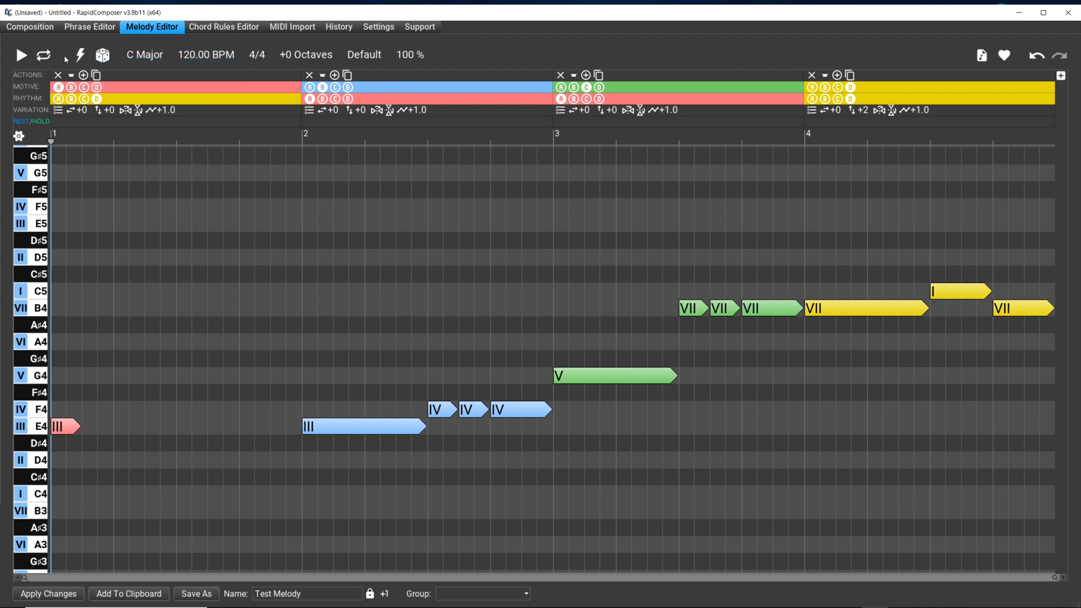
# Generate another four-bar melody and check the global generation options without changing them
pyautogui.click(80, 55)
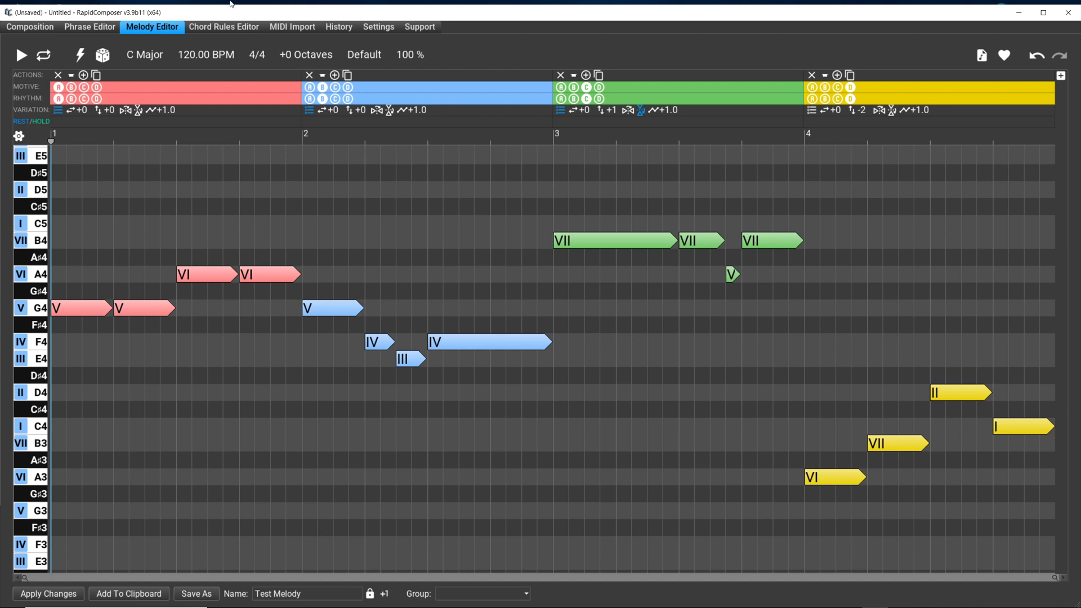
pyautogui.click(80, 57)
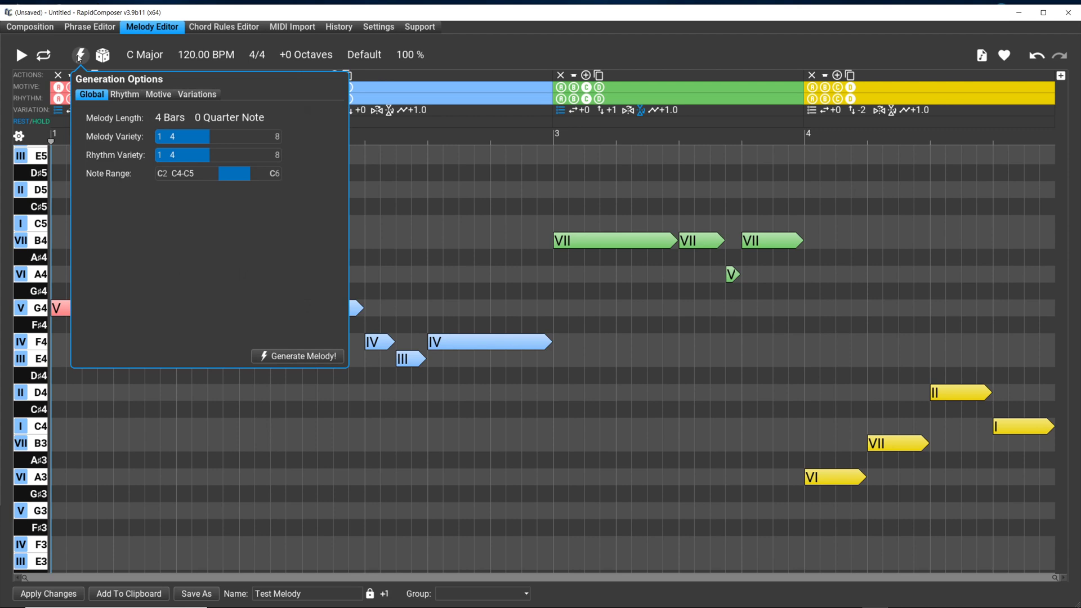
pyautogui.click(536, 25)
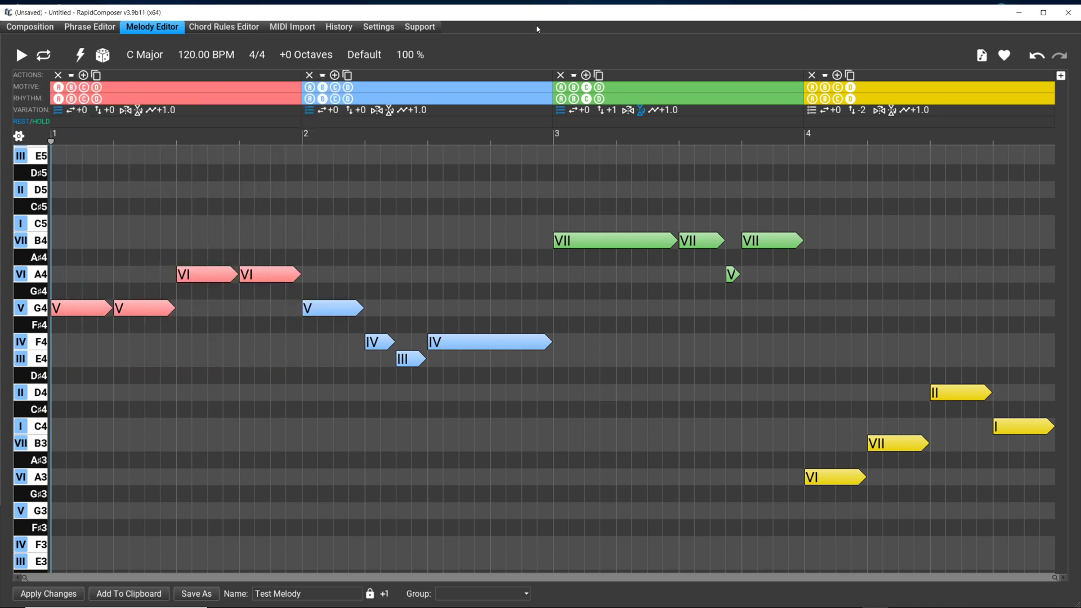